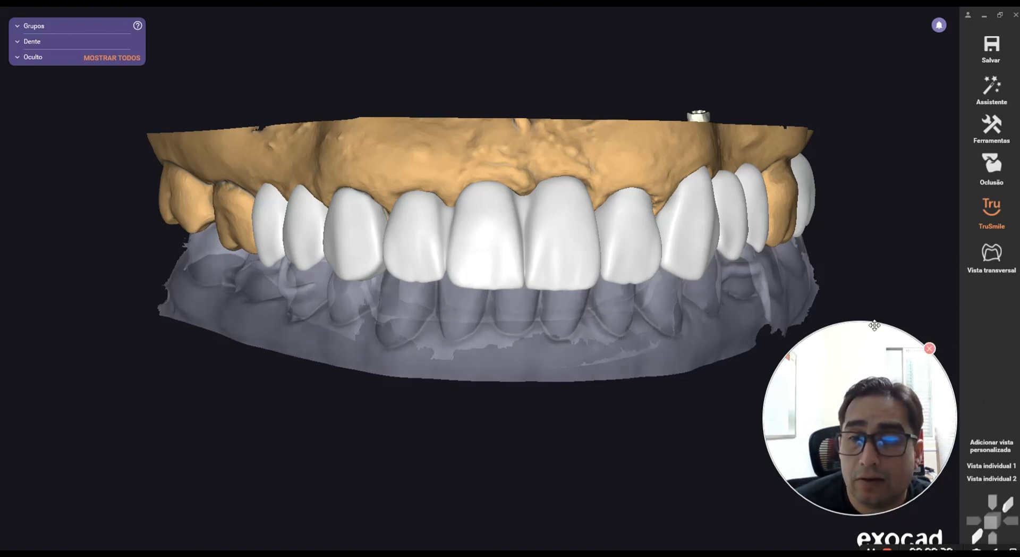
drag(875, 325, 879, 345)
drag(854, 446, 922, 369)
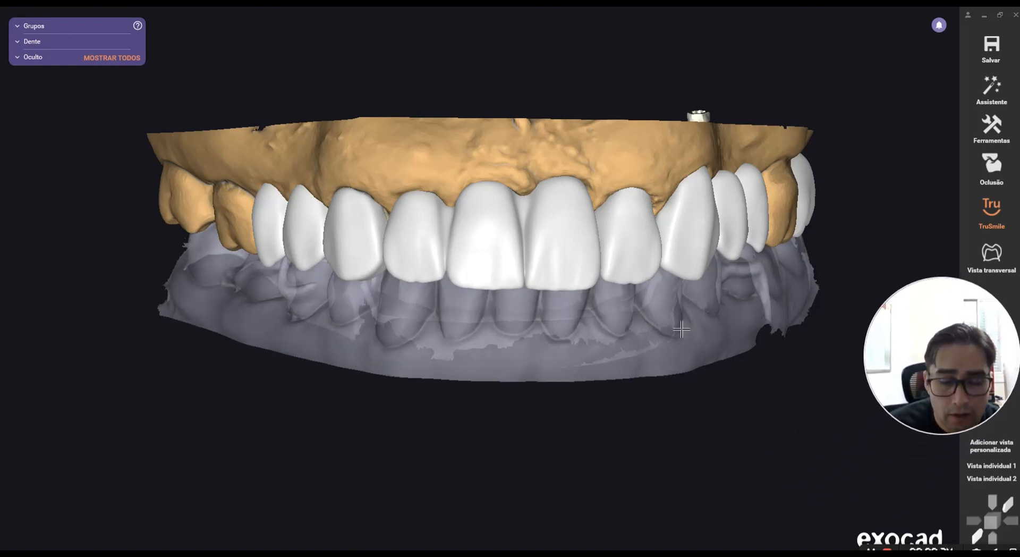
- Hide the full-anatomy teeth, the working model and the antagonist so that only the abutments are shown
key(a)
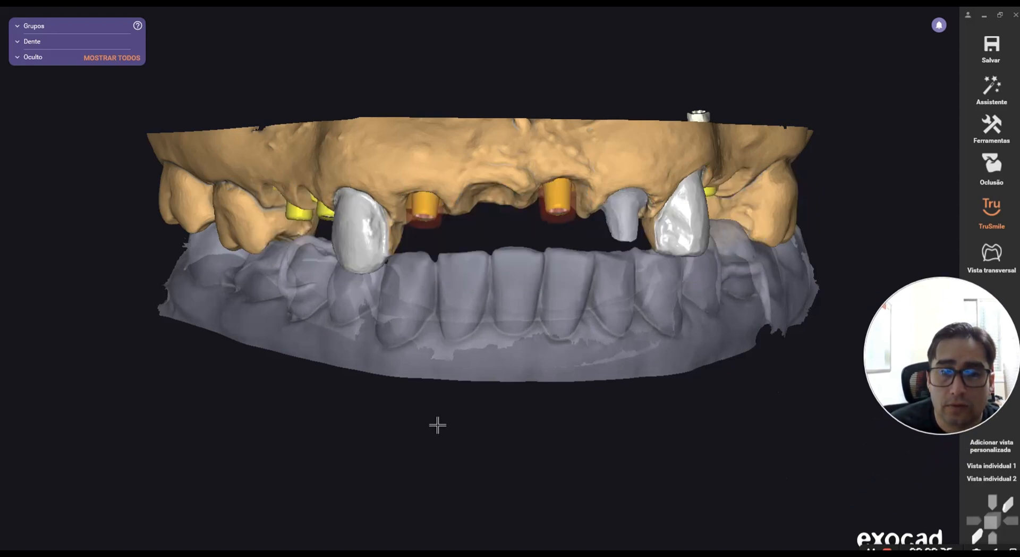
key(s)
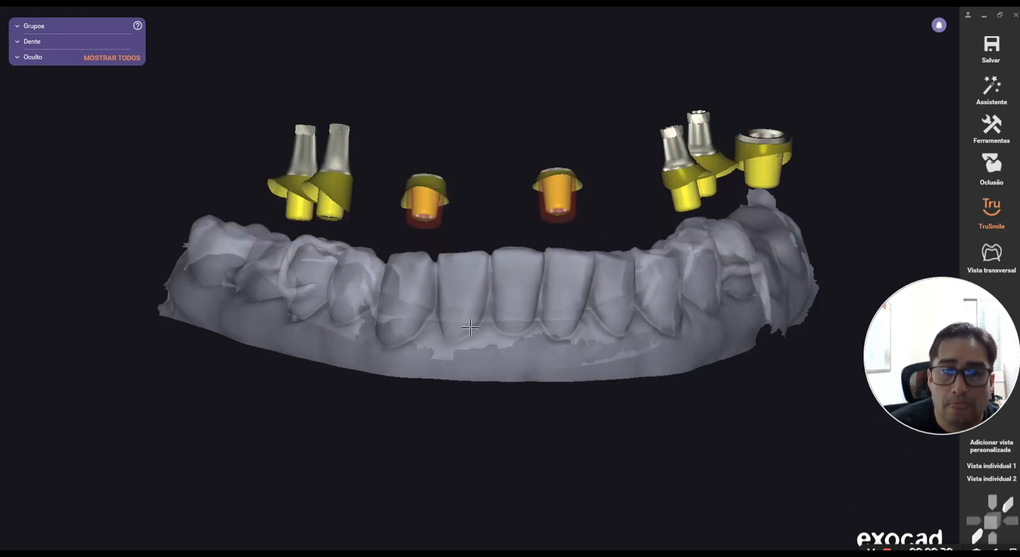
ctrl+middle_click(470, 328)
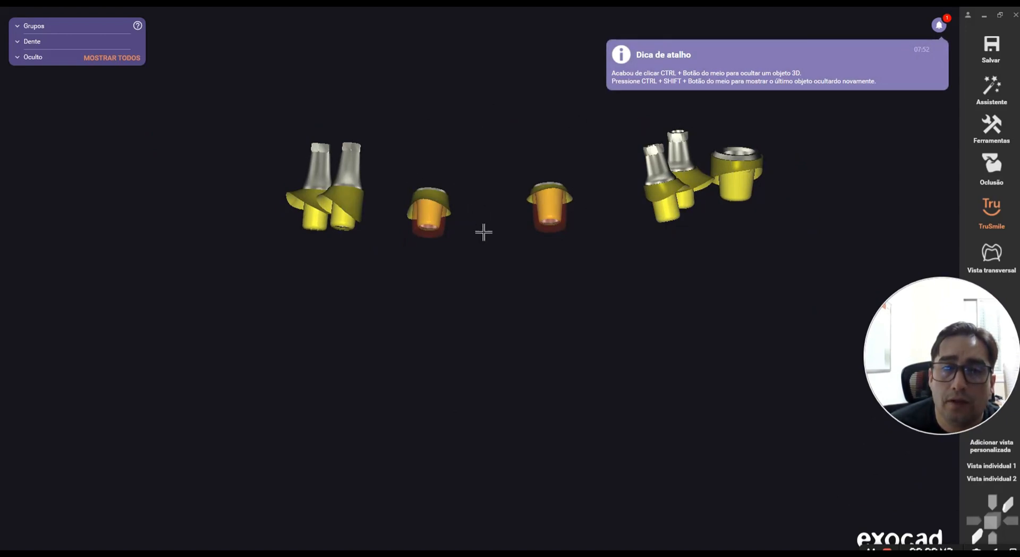
- Examine the isolated abutments from the front and from the implant-connection side
right_drag(455, 238, 462, 237)
middle_drag(462, 237, 428, 325)
right_drag(427, 325, 448, 337)
scroll(542, 287, up, 2)
scroll(444, 334, down, 3)
scroll(383, 418, up, 3)
middle_click(383, 418)
right_drag(423, 388, 423, 387)
scroll(495, 274, up, 3)
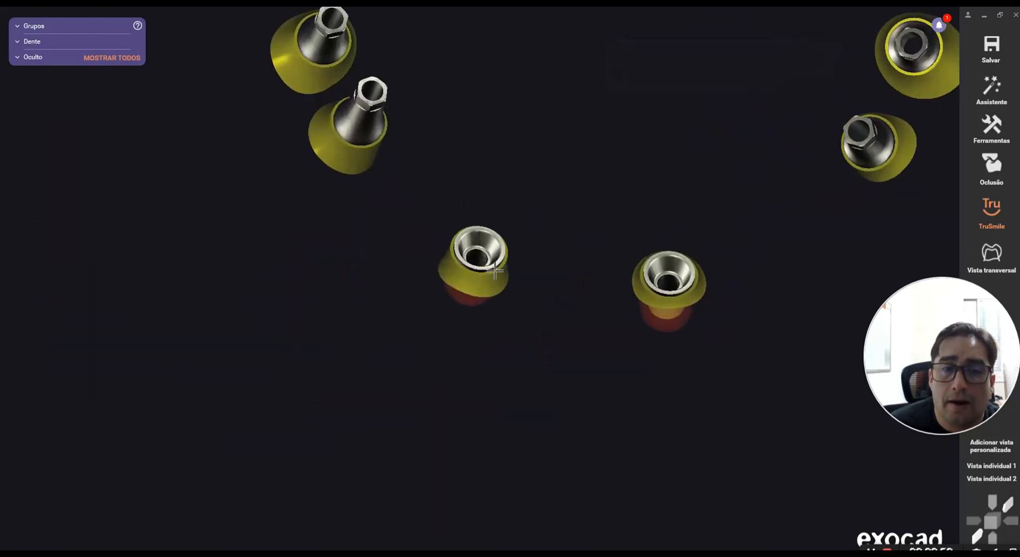
- Inspect the internal hex connection of the rearmost molar abutment up close
right_drag(471, 291, 575, 188)
scroll(471, 291, down, 2)
middle_click(649, 86)
right_drag(649, 87, 645, 125)
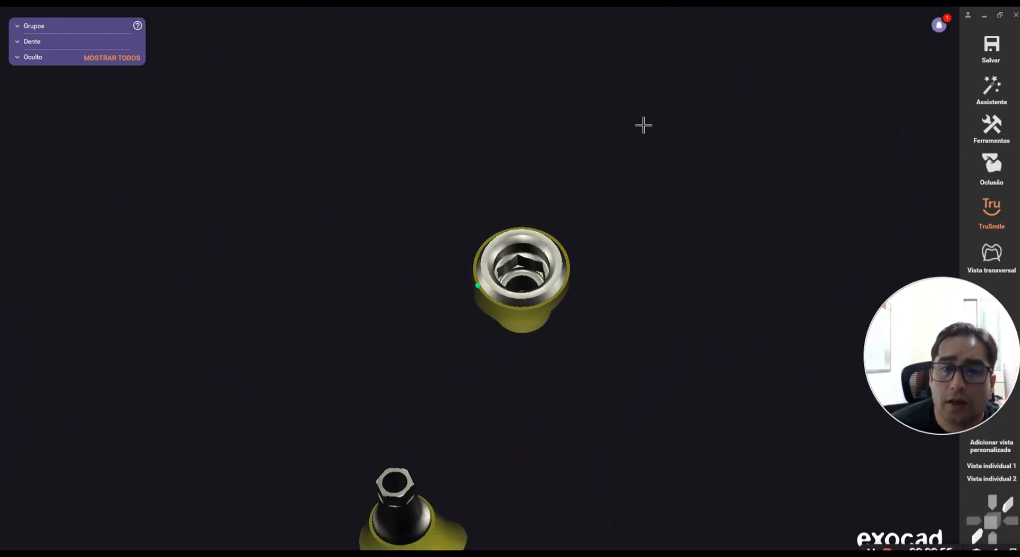
scroll(516, 261, up, 4)
middle_click(515, 261)
mouse_move(516, 261)
right_down()
mouse_move(467, 287)
mouse_move(481, 268)
mouse_move(507, 261)
right_up()
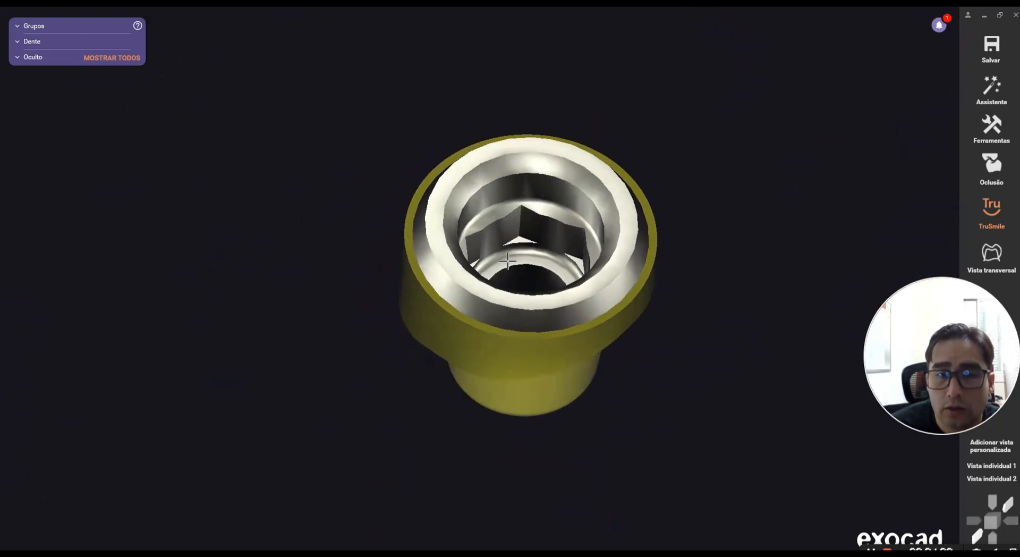
- Look over the complete set of abutments and dismiss the Driver Booster update notice
scroll(312, 352, down, 4)
middle_drag(334, 394, 539, 208)
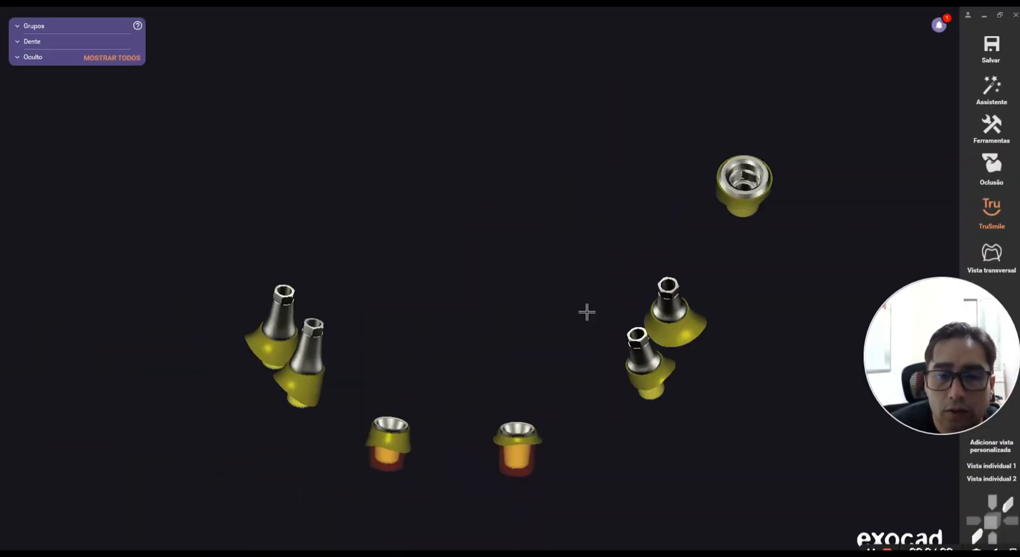
right_drag(586, 311, 440, 374)
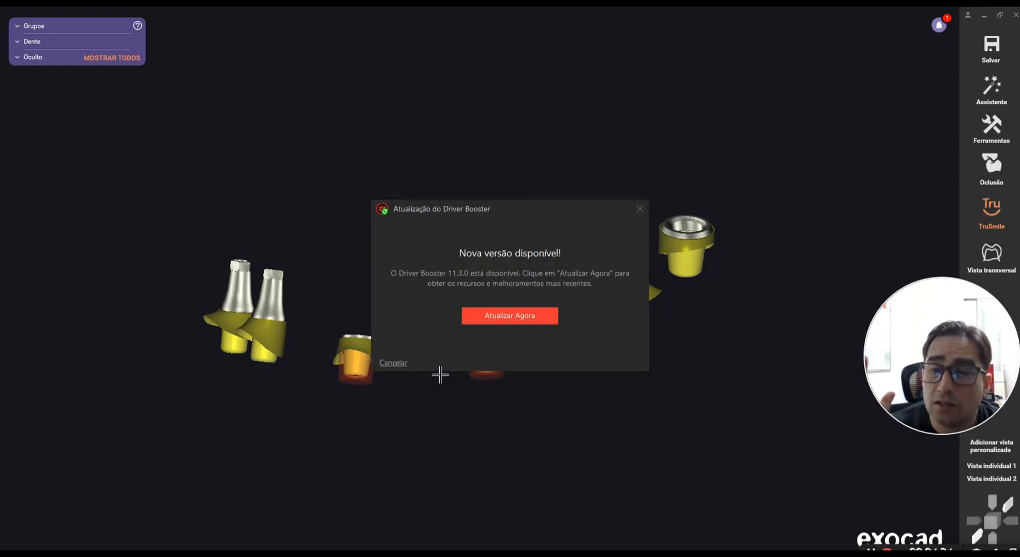
click(638, 211)
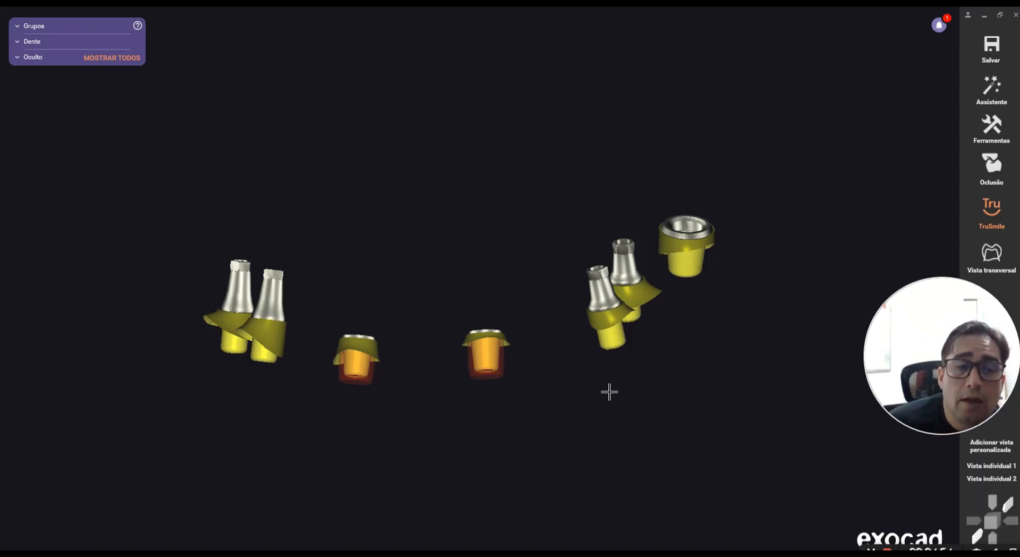
- Show the working model again and make it transparent to view the abutments inside the gingiva
right_drag(473, 270, 464, 313)
scroll(498, 269, up, 3)
middle_drag(463, 314, 619, 352)
scroll(595, 346, down, 2)
right_drag(595, 346, 556, 343)
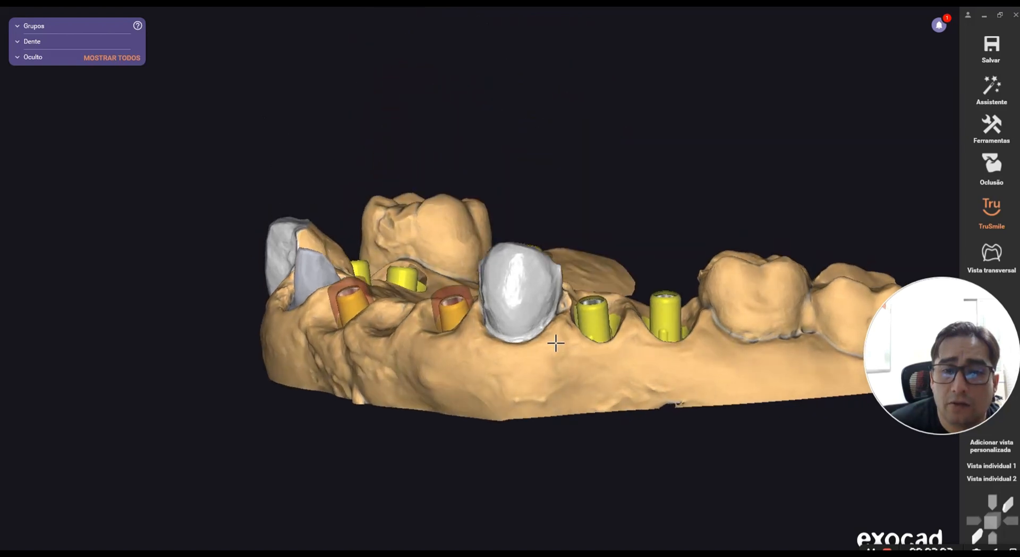
scroll(565, 386, up, 2)
shift+middle_click(534, 380)
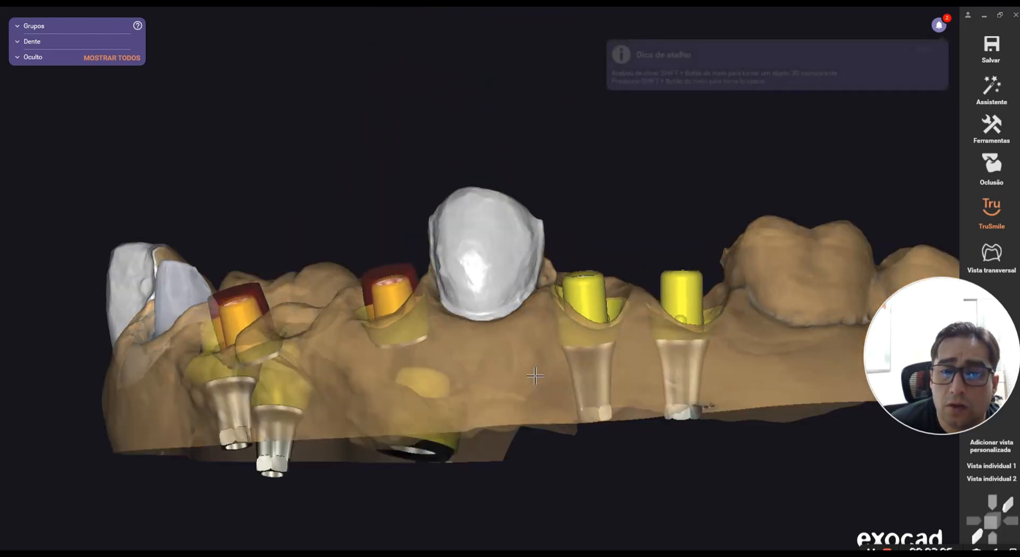
right_drag(534, 380, 538, 353)
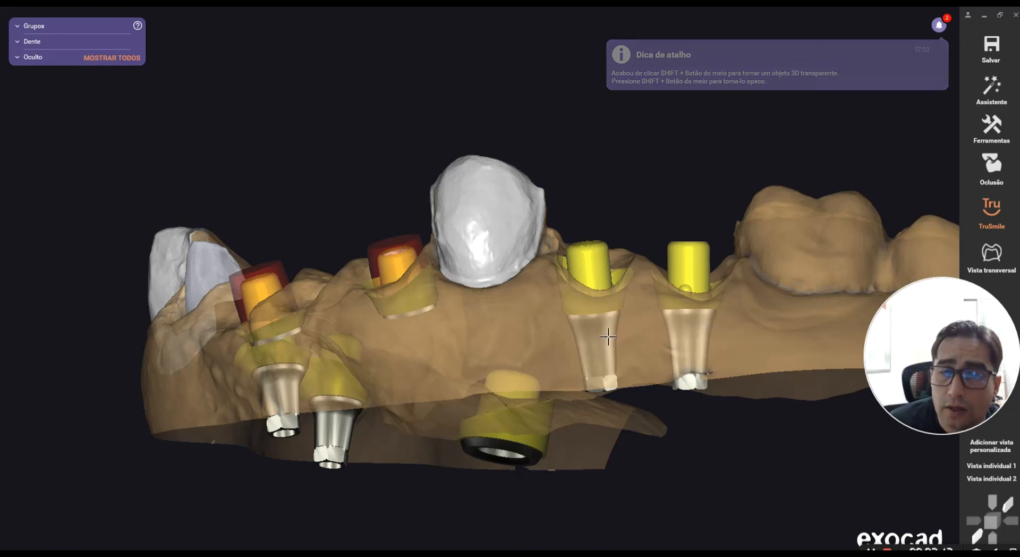
scroll(555, 345, down, 3)
right_drag(556, 346, 553, 346)
scroll(516, 313, up, 3)
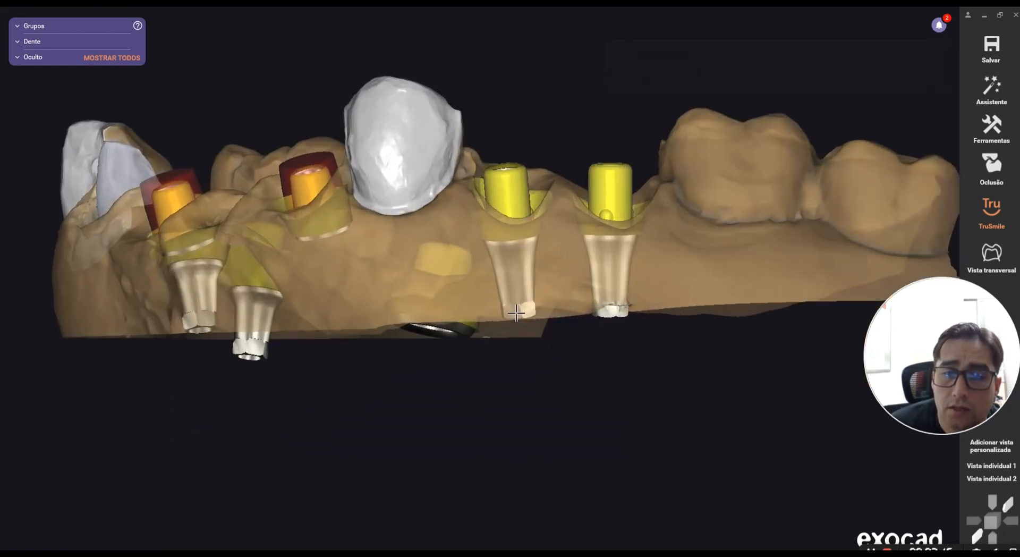
- Show the Peça de implante group together with the abutments and the transparent working model
click(18, 26)
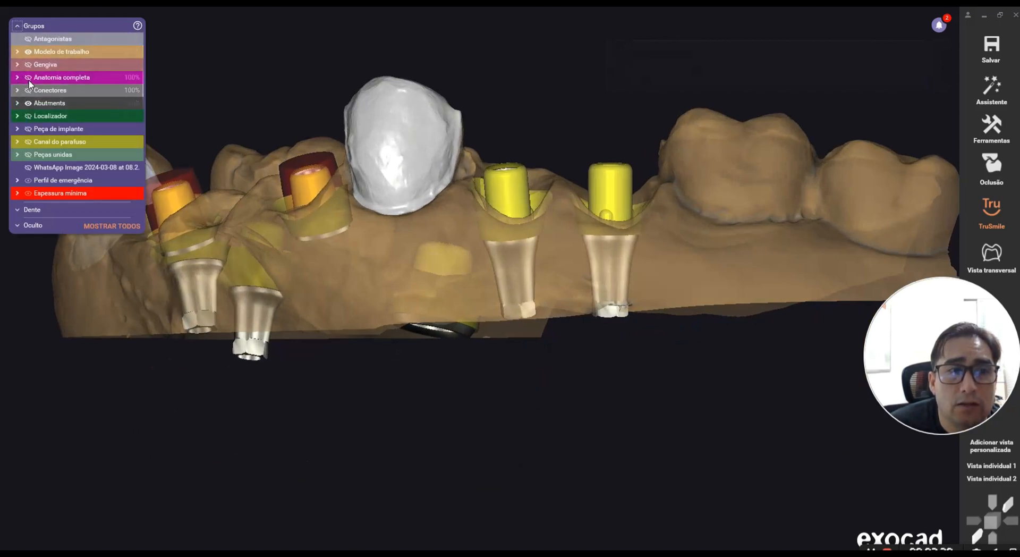
click(28, 129)
scroll(497, 411, down, 3)
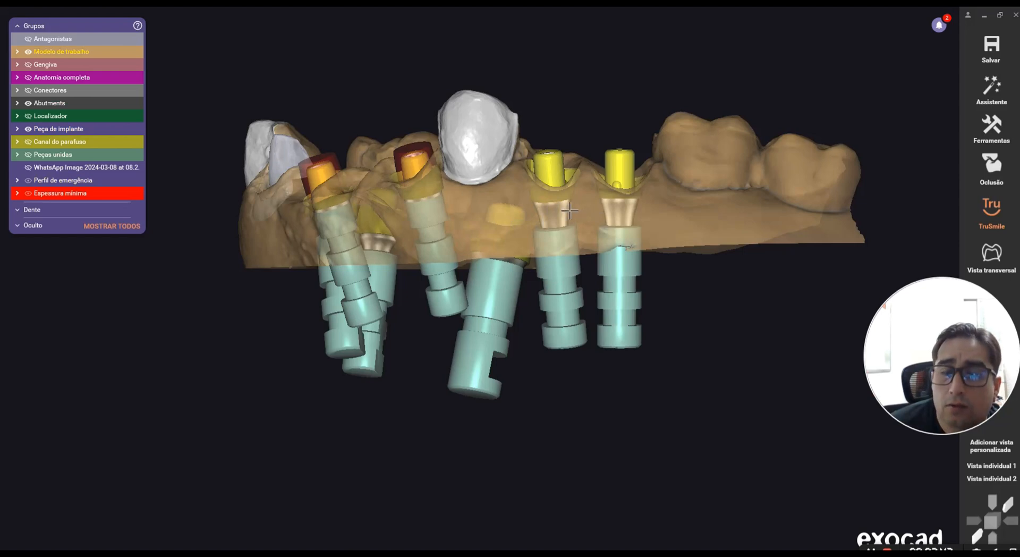
scroll(570, 211, up, 3)
scroll(570, 211, down, 2)
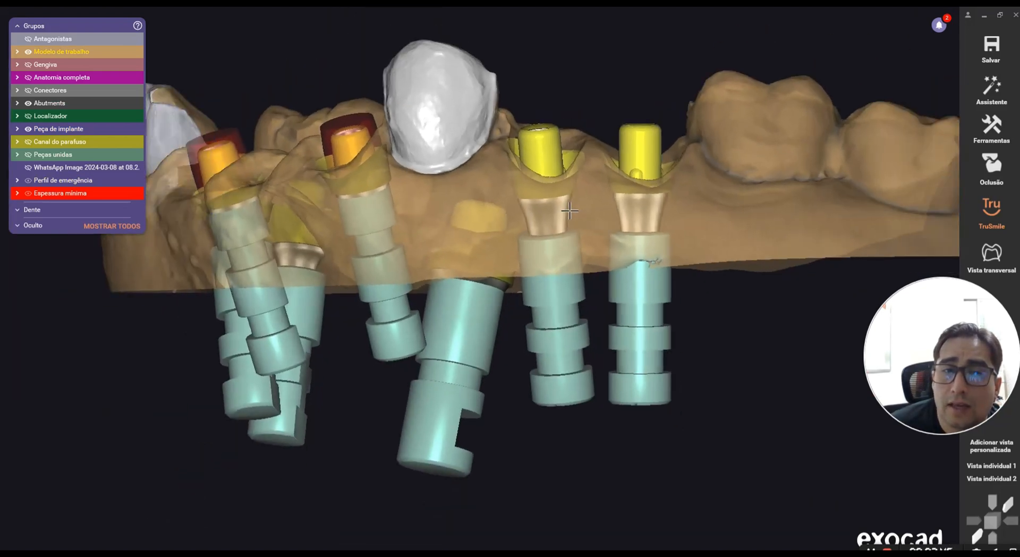
mouse_move(570, 211)
right_down()
mouse_move(489, 216)
mouse_move(540, 143)
mouse_move(559, 227)
right_up()
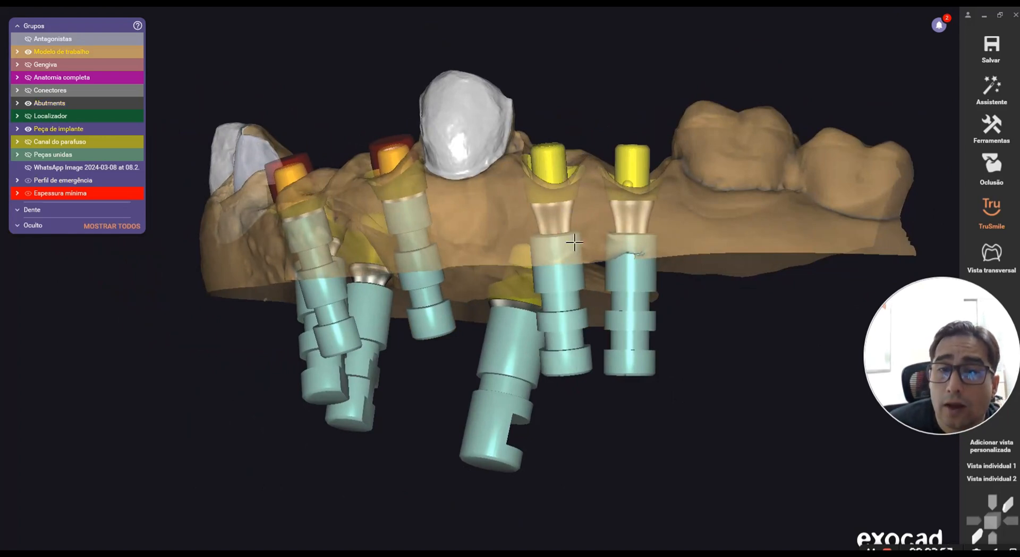
- Examine the position and angulation of the implant parts around the whole upper arch
scroll(580, 234, down, 5)
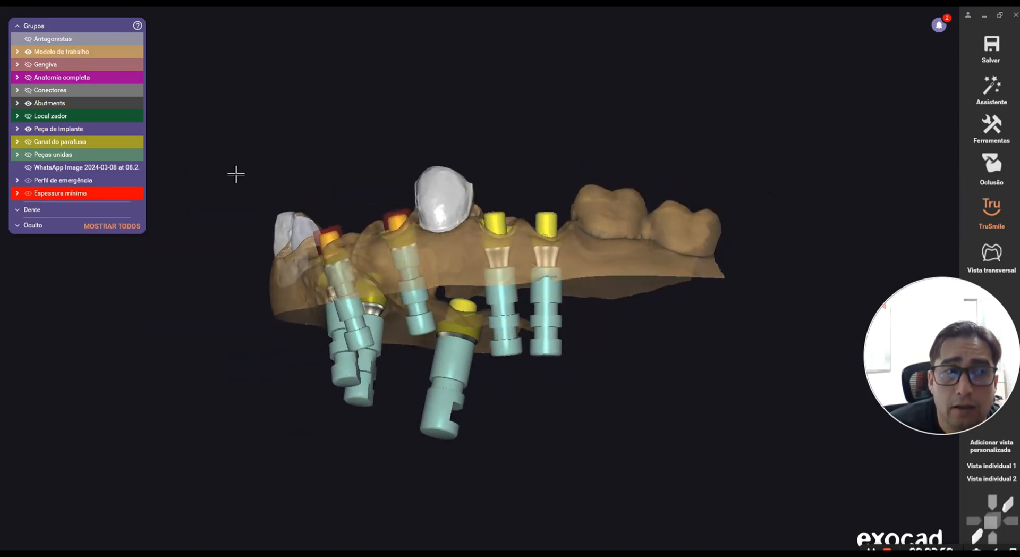
scroll(522, 355, up, 2)
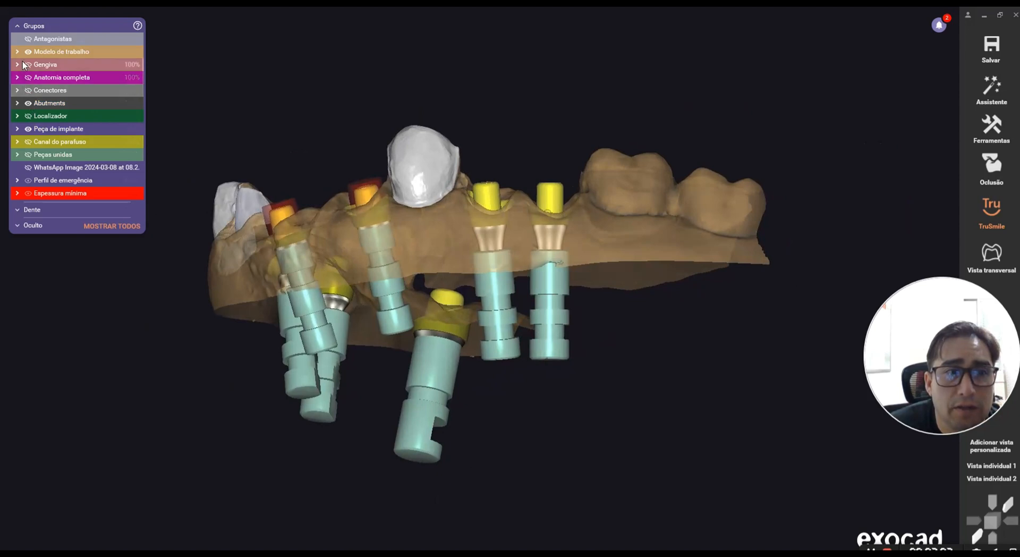
right_drag(425, 281, 444, 341)
scroll(444, 341, up, 5)
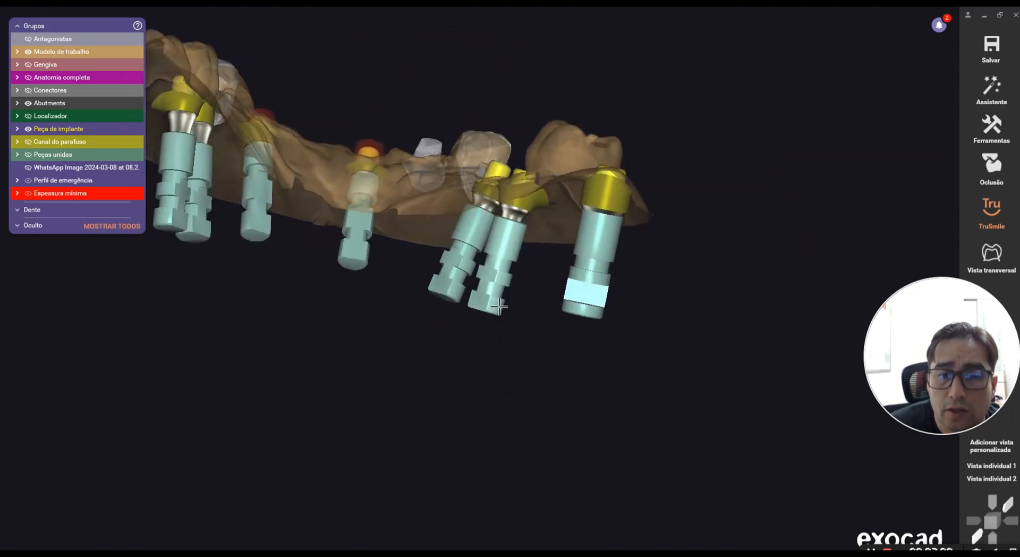
right_drag(478, 269, 473, 316)
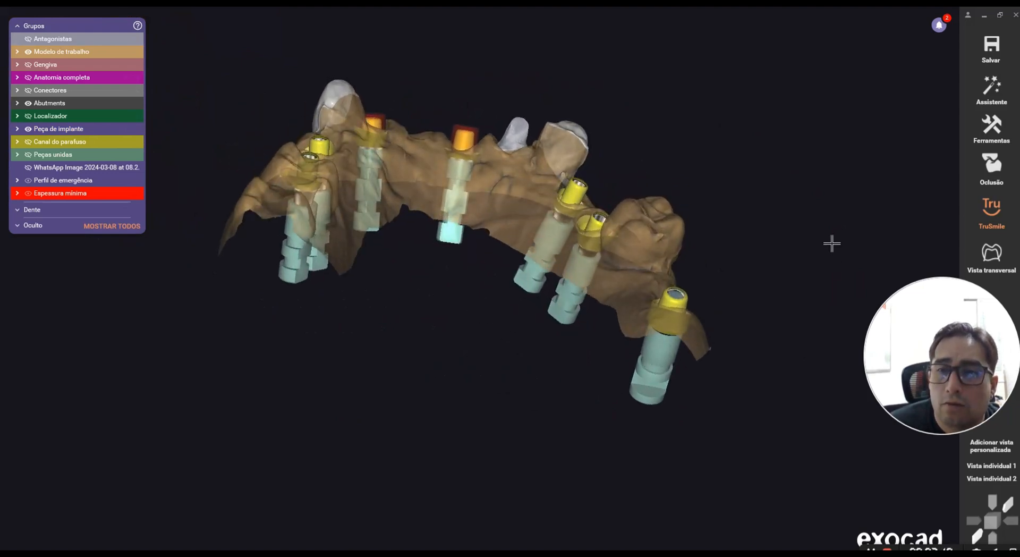
right_drag(508, 330, 508, 330)
drag(851, 384, 847, 256)
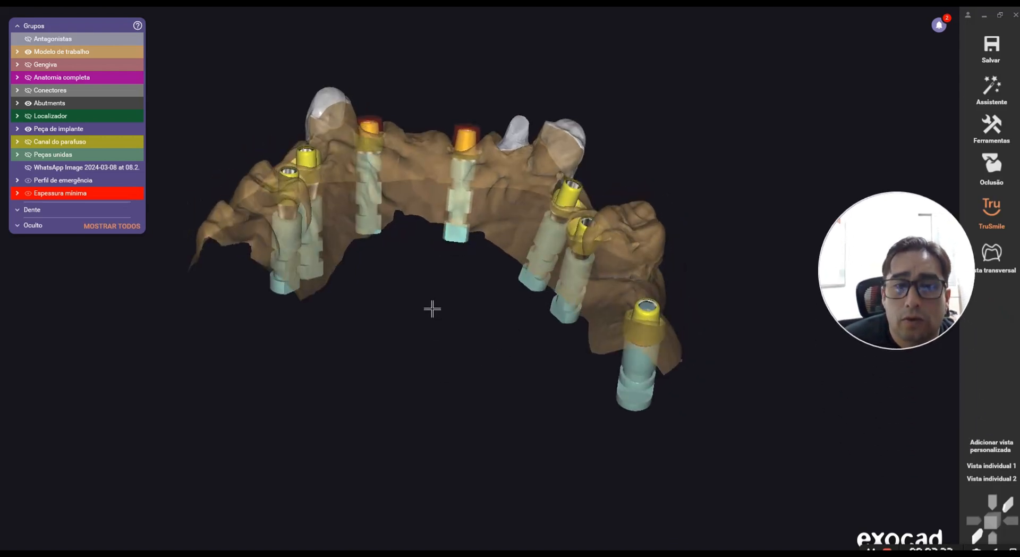
right_drag(432, 307, 453, 326)
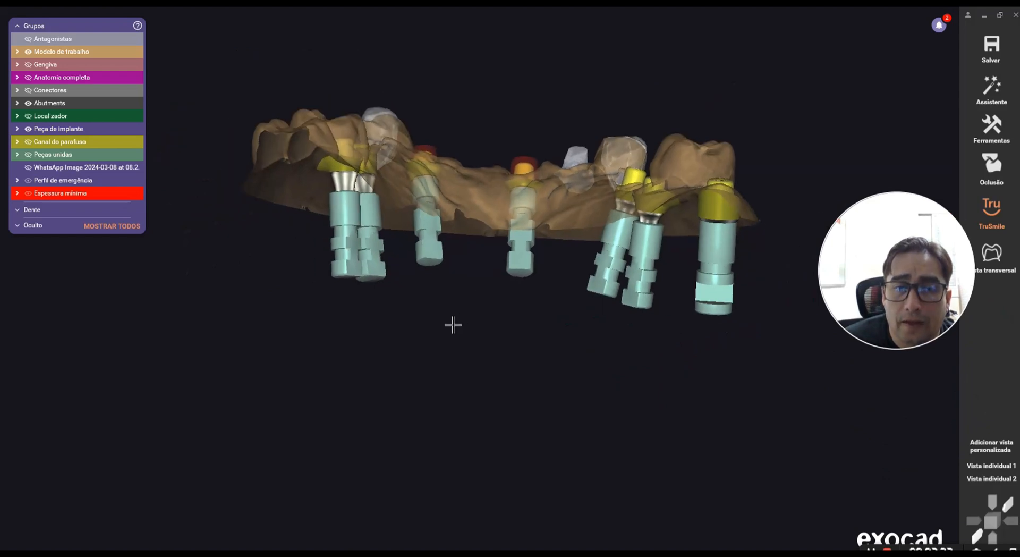
- Align the scans for a Plateless model with cutout dies and accept the model positioning
right_click(473, 321)
click(507, 340)
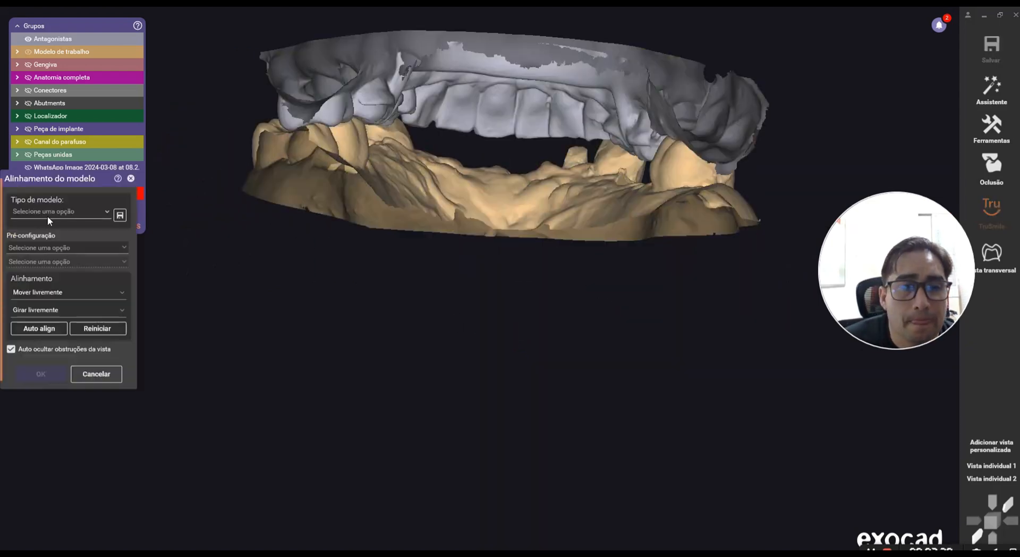
click(48, 213)
click(65, 249)
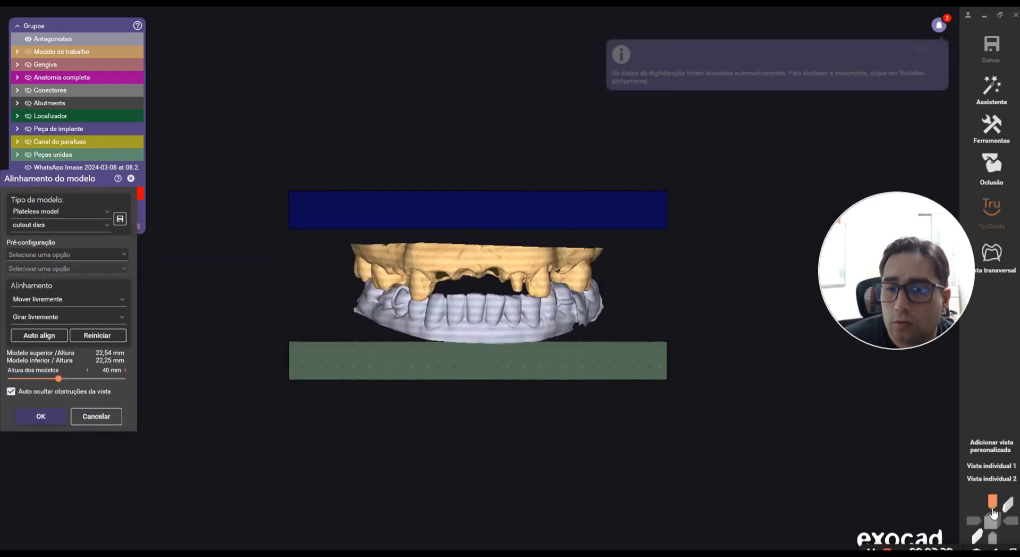
click(984, 514)
click(1005, 506)
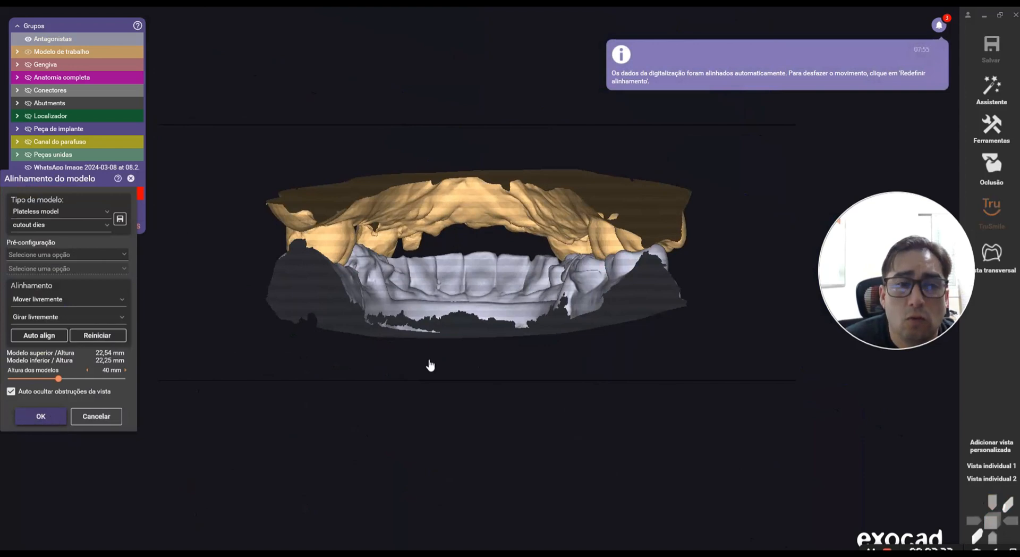
key(Return)
- Import the laboratory analogues for the upper arch and hide the antagonist to view them in the model
right_click(446, 206)
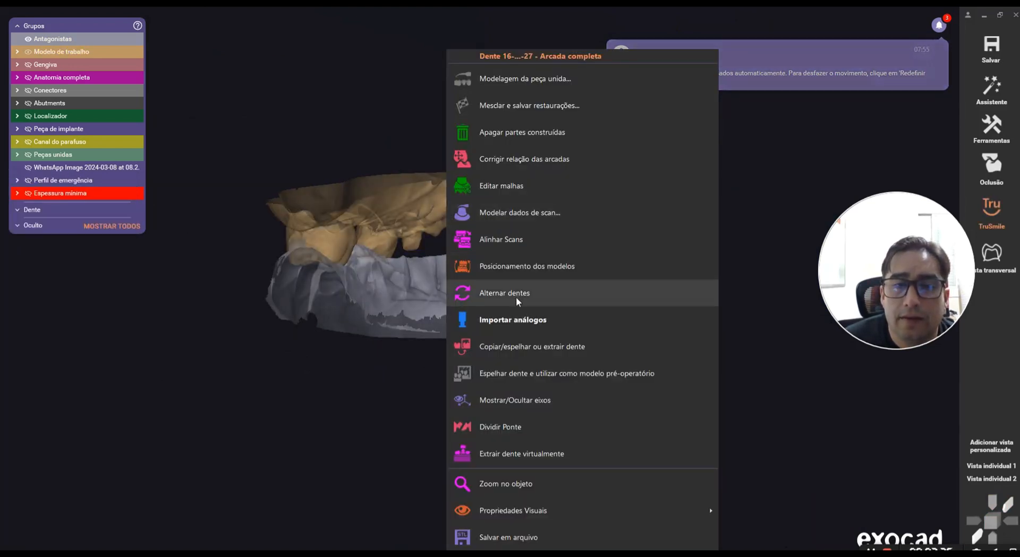
click(512, 318)
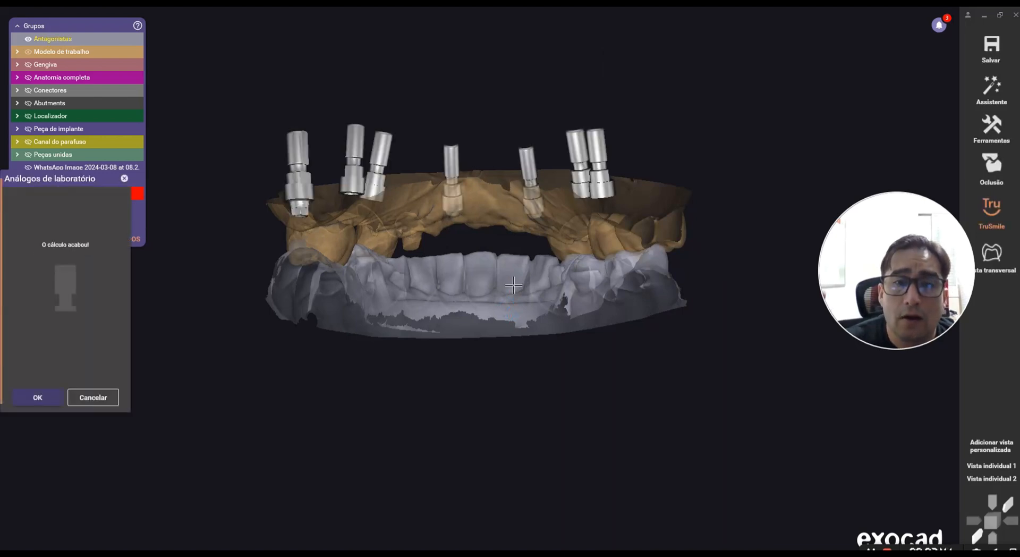
right_drag(523, 274, 470, 232)
key(a)
scroll(475, 232, up, 3)
middle_click(475, 233)
scroll(403, 221, up, 2)
middle_click(364, 221)
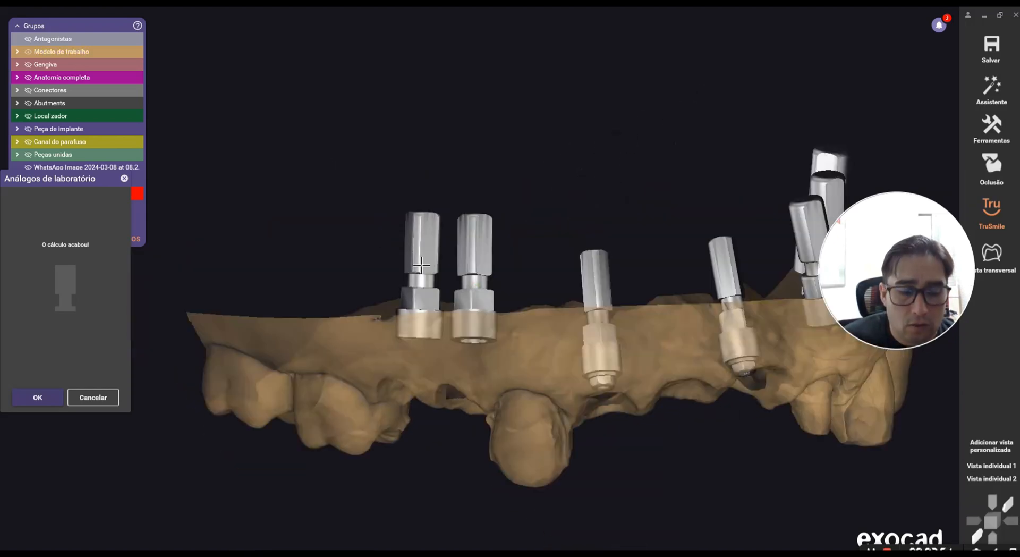
- Hide the working model and orient the isolated laboratory analogues for inspection
key(m)
key(m)
right_drag(421, 261, 552, 214)
scroll(552, 215, up, 3)
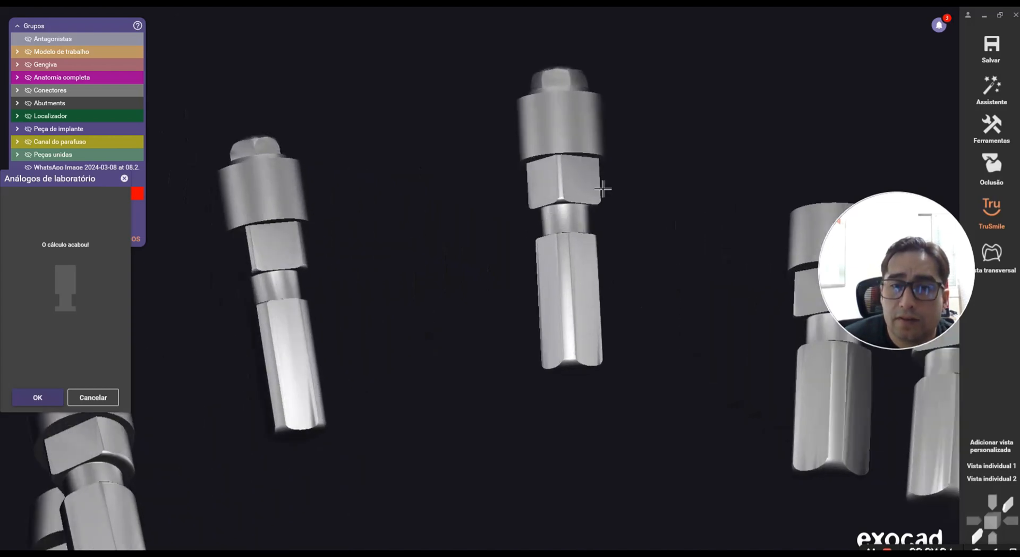
scroll(506, 282, down, 5)
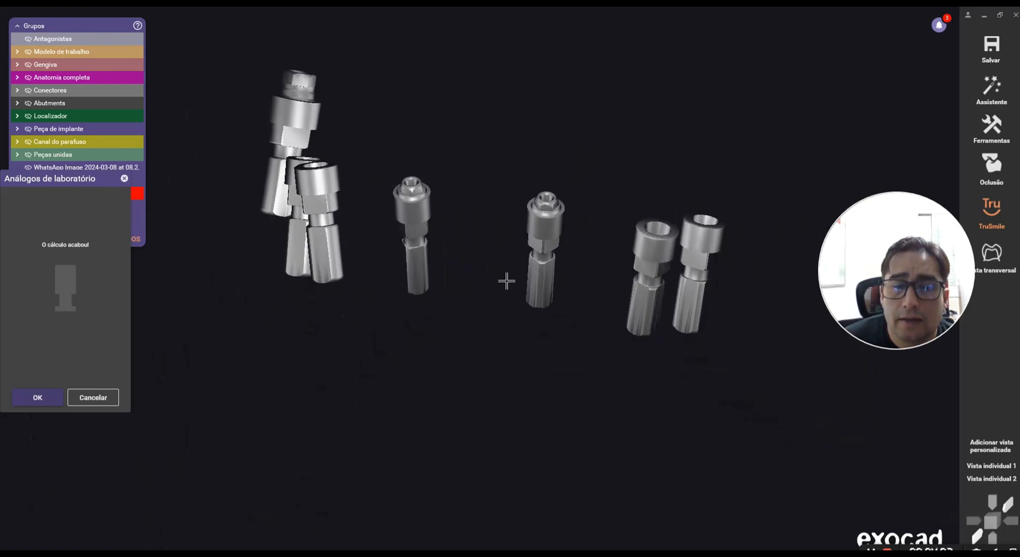
right_drag(406, 213, 564, 170)
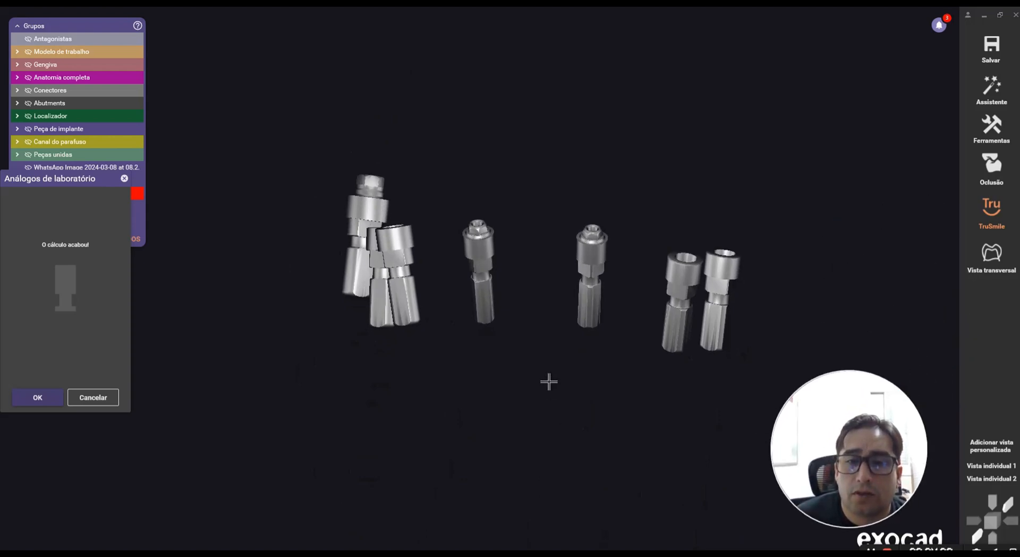
right_drag(547, 383, 576, 325)
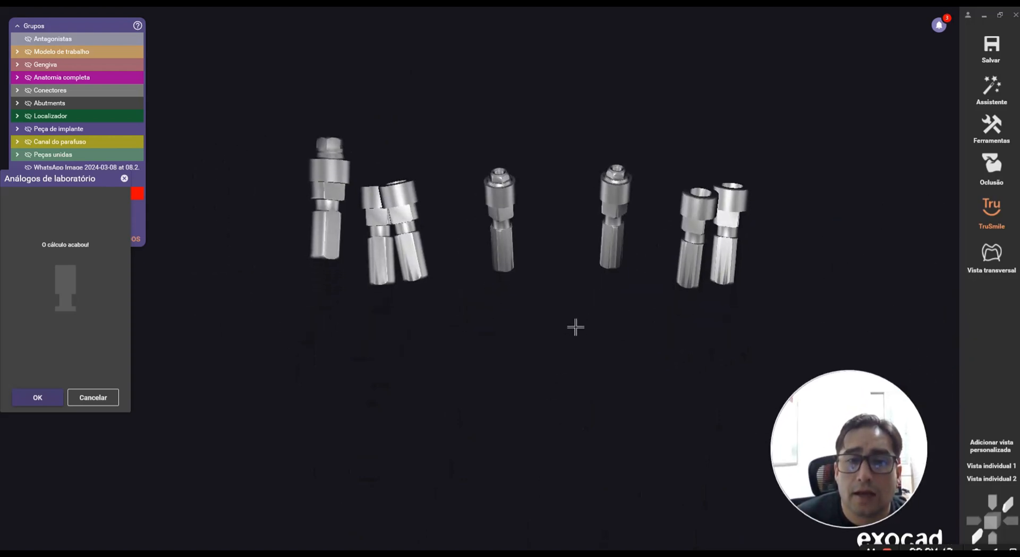
- Save a PNG screenshot of the isolated laboratory analogues in the project folder and cancel the analogue import
click(991, 127)
click(849, 120)
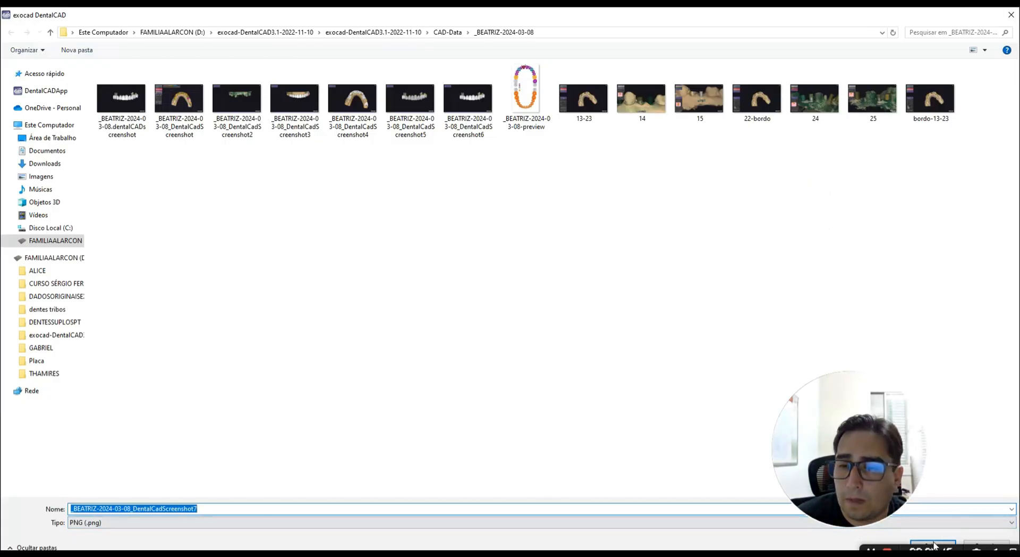
click(933, 543)
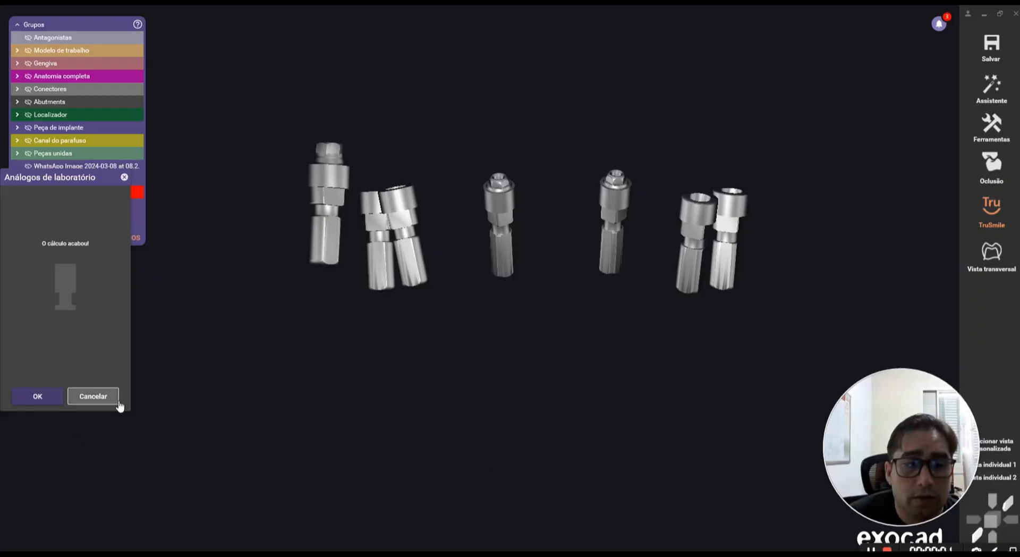
click(118, 405)
drag(913, 377, 950, 322)
drag(956, 345, 956, 314)
- Delete the joined parts (Peças unidas) of the upper-arch restorations from the project
right_click(522, 289)
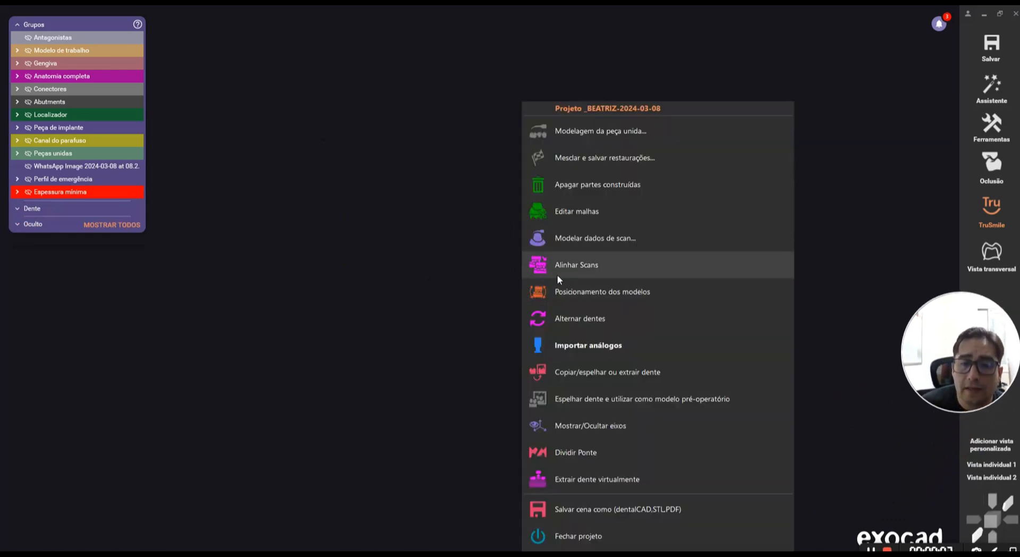
click(560, 184)
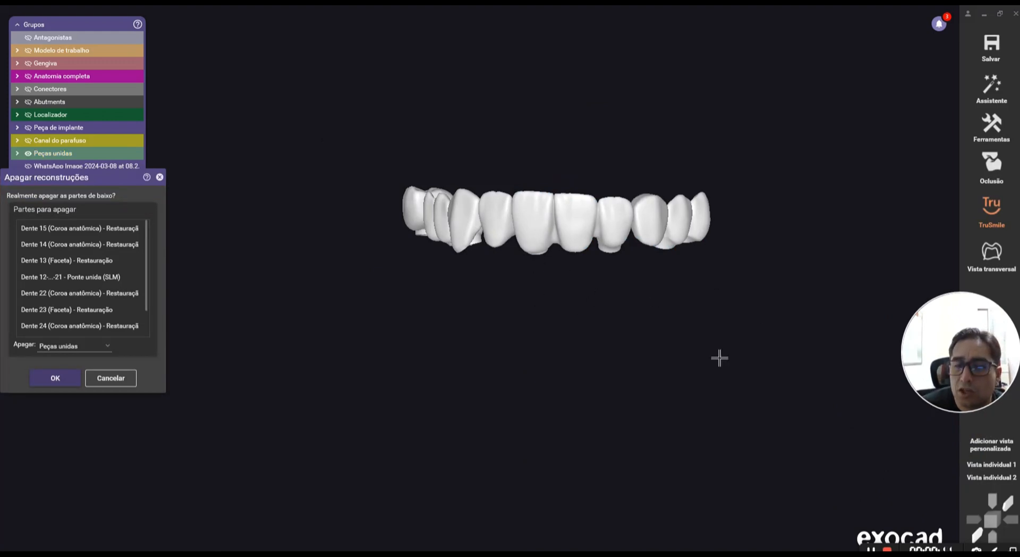
right_drag(565, 282, 567, 279)
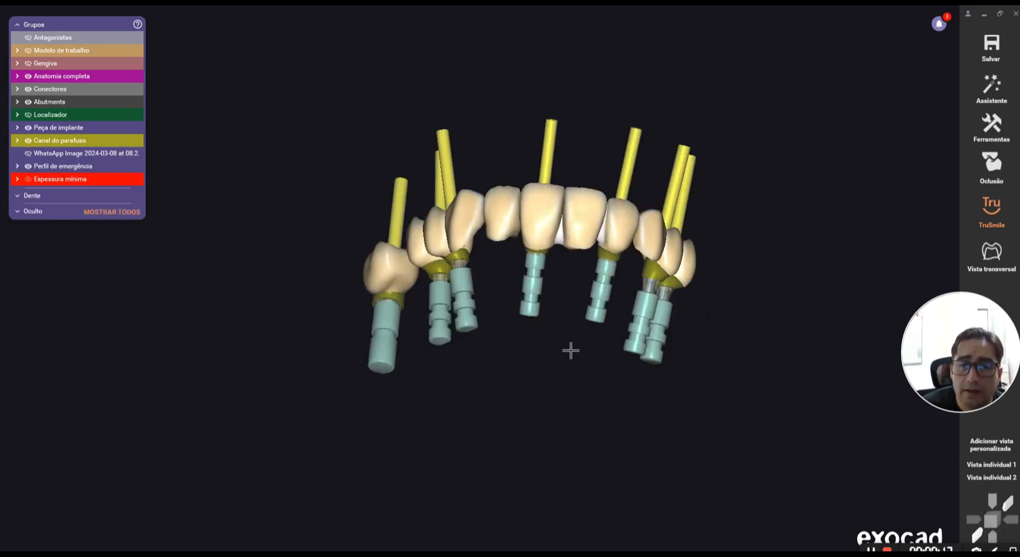
- Turn off the TruSmile rendering and display the working model beneath the restorations
click(987, 209)
right_drag(558, 348, 519, 282)
key(m)
- Hide the crowns, the connectors and the rest of the full anatomy to expose the working model
ctrl+click(561, 228)
ctrl+click(496, 225)
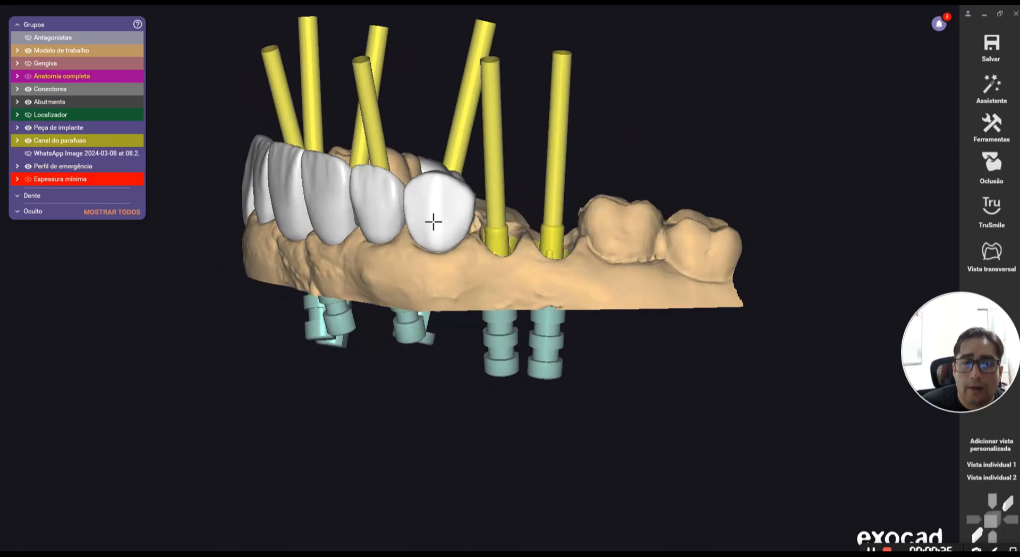
ctrl+click(420, 219)
ctrl+click(379, 205)
ctrl+click(327, 202)
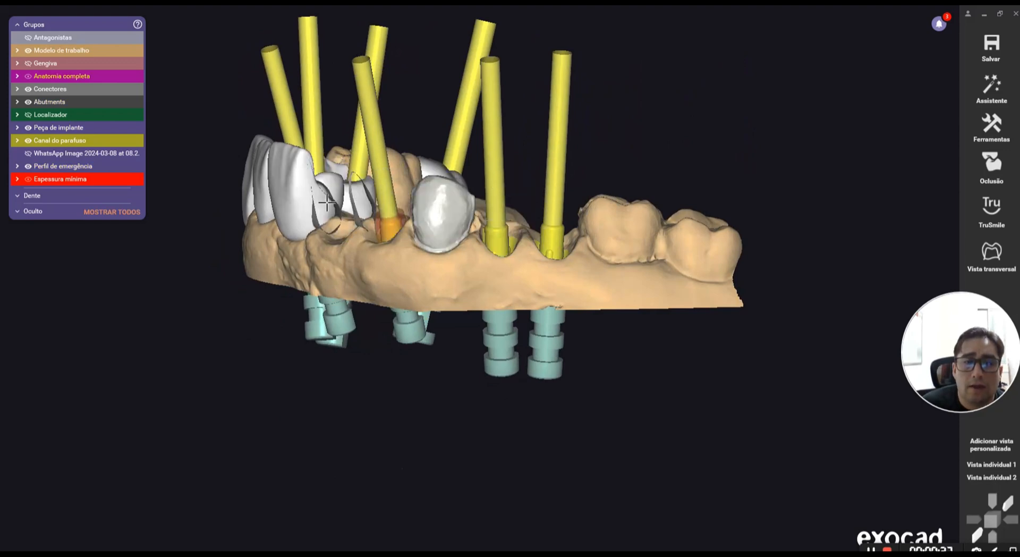
ctrl+click(294, 200)
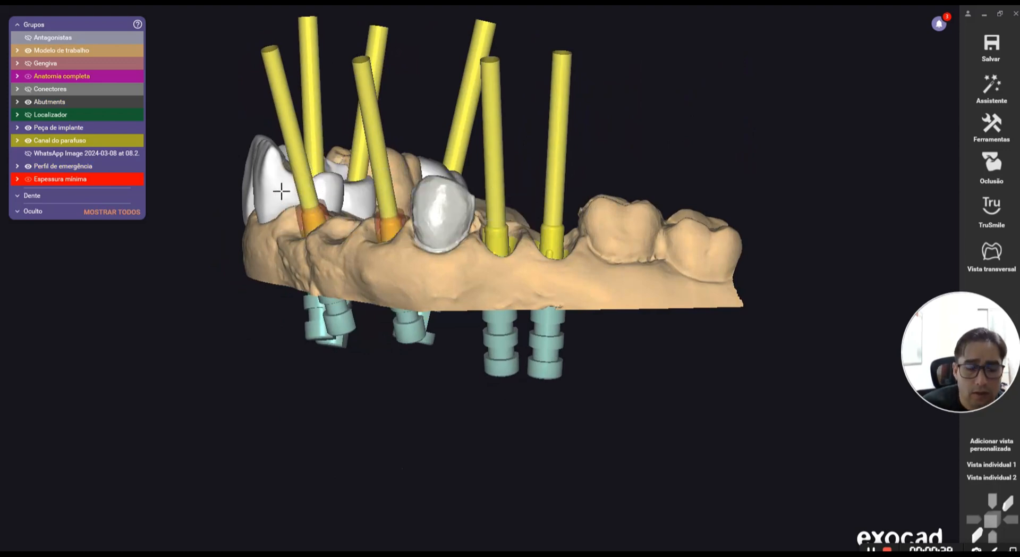
key(a)
key(a)
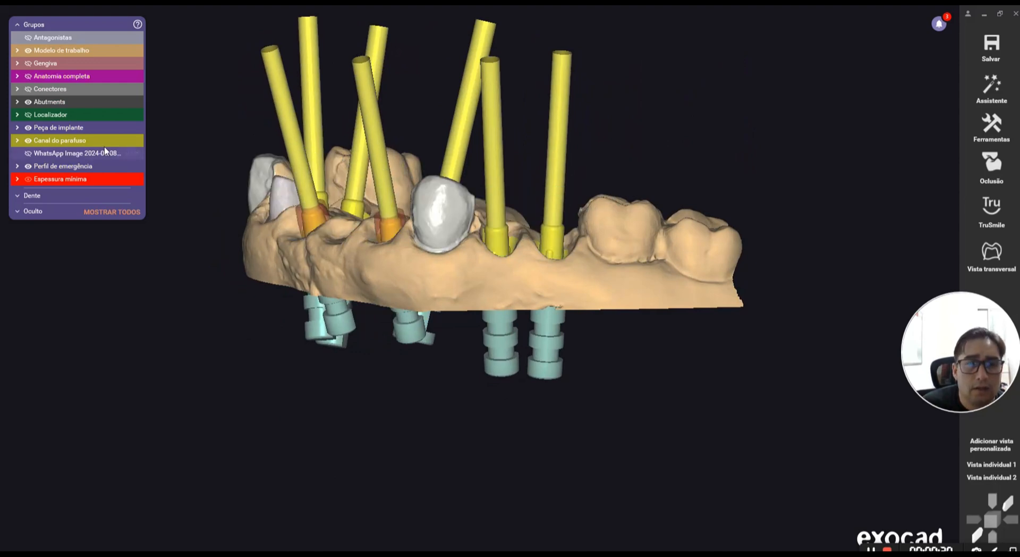
- Show the Localizador scan over the working model and hide the remaining shells covering the canine stump
click(28, 115)
right_drag(500, 228, 539, 206)
scroll(538, 205, up, 3)
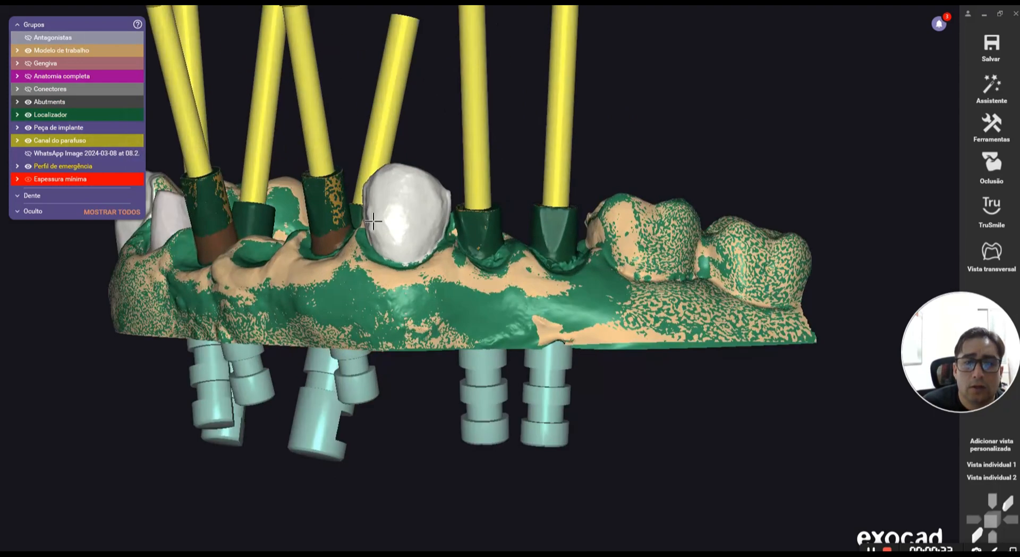
ctrl+click(378, 219)
scroll(381, 223, down, 3)
ctrl+click(399, 209)
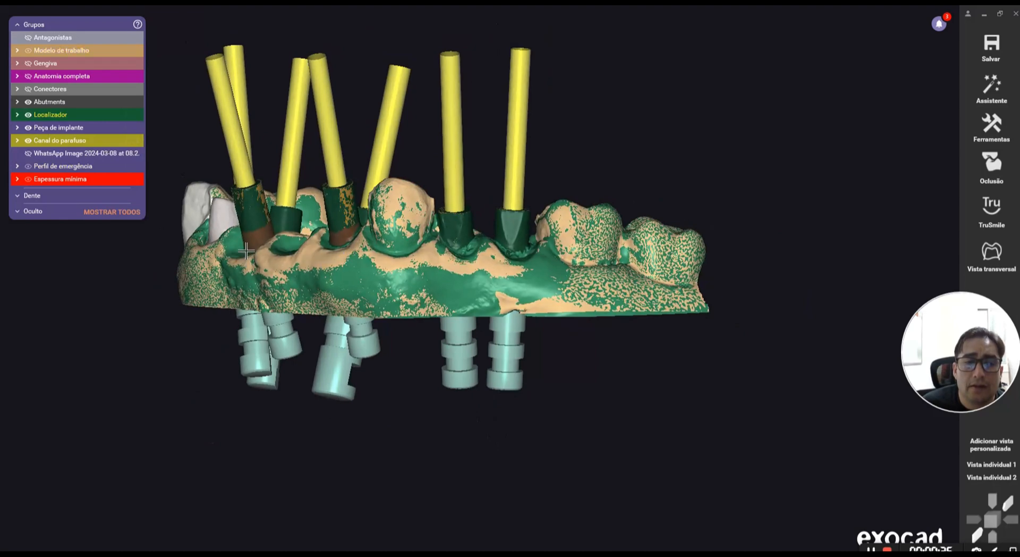
- Hide the screw channels so the locator scan bodies stand uncovered along the arch
right_drag(399, 209, 350, 218)
click(28, 141)
scroll(278, 218, down, 3)
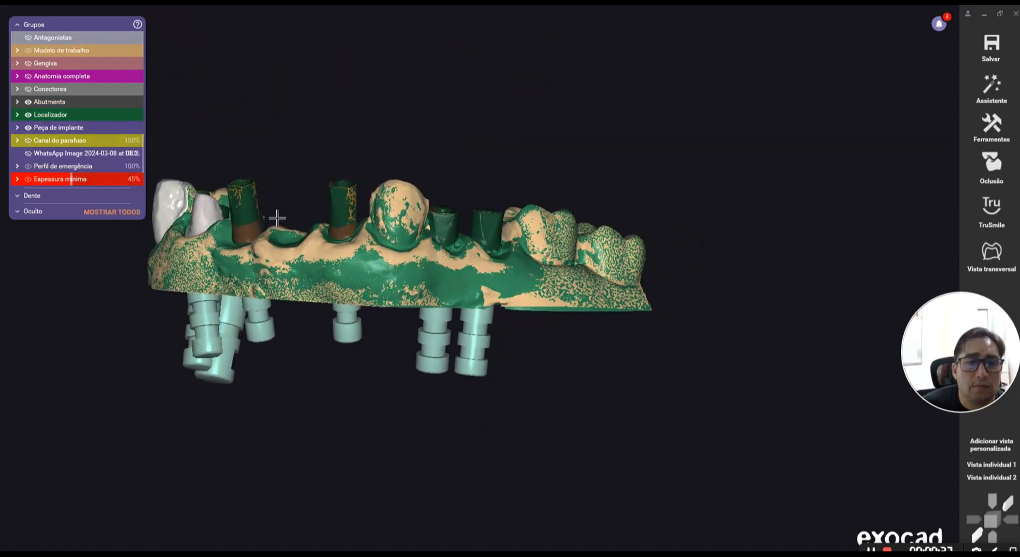
right_drag(277, 218, 212, 209)
scroll(214, 218, up, 4)
scroll(177, 199, down, 2)
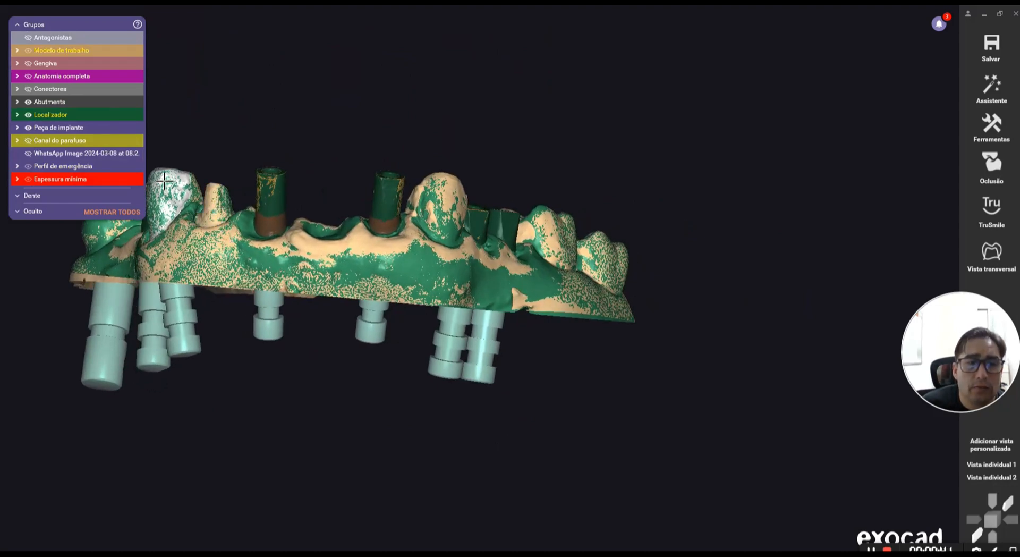
- Examine how the locator scan overlaps the working model, focusing on the two premolar scan bodies and neighbouring teeth
scroll(213, 209, down, 3)
scroll(367, 254, up, 4)
right_drag(404, 234, 512, 269)
scroll(512, 272, up, 4)
scroll(512, 272, down, 2)
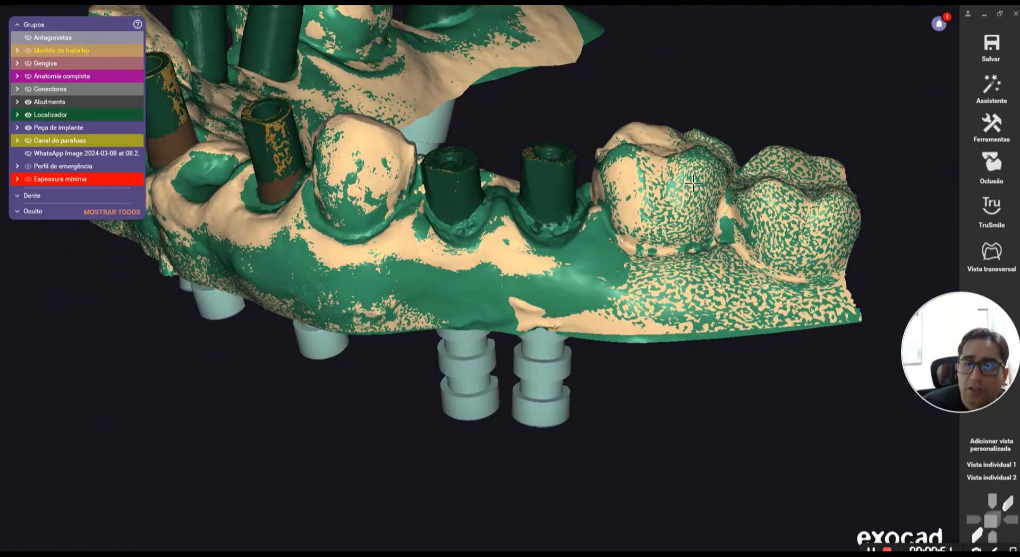
scroll(536, 215, down, 3)
right_drag(536, 216, 522, 236)
scroll(525, 220, up, 3)
scroll(524, 219, down, 3)
scroll(502, 277, up, 3)
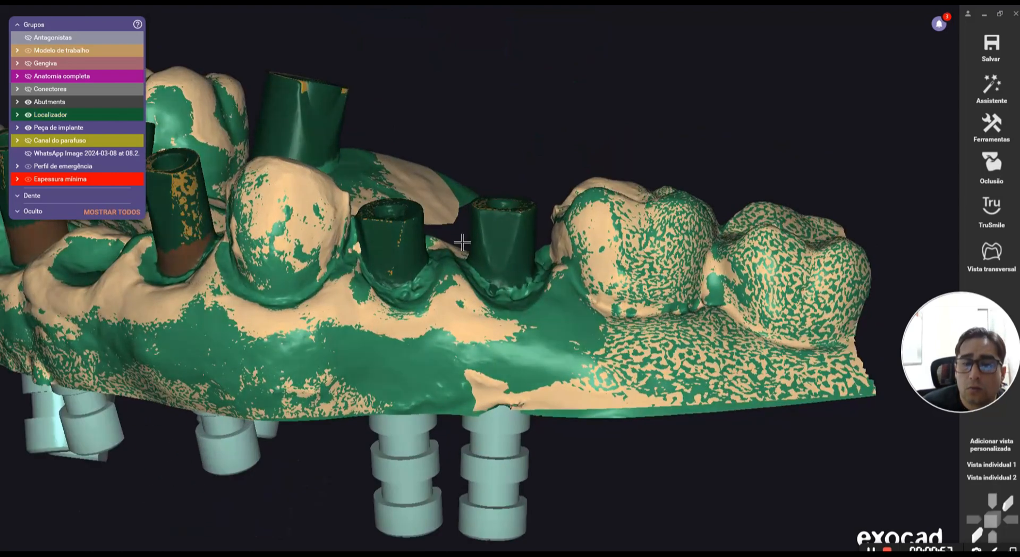
scroll(462, 287, down, 3)
right_drag(462, 286, 473, 274)
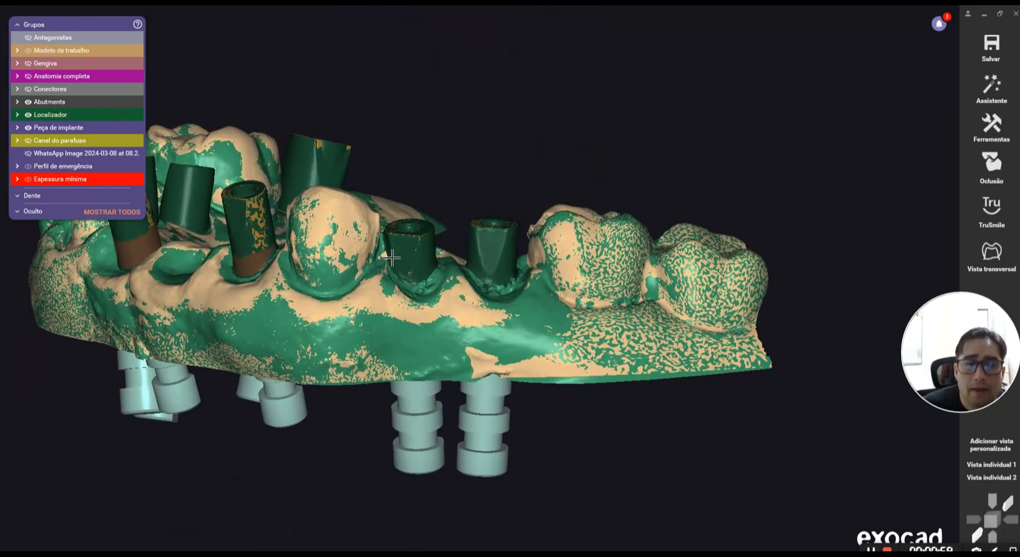
scroll(377, 253, up, 3)
right_drag(464, 239, 468, 253)
scroll(482, 293, down, 2)
right_drag(482, 293, 486, 292)
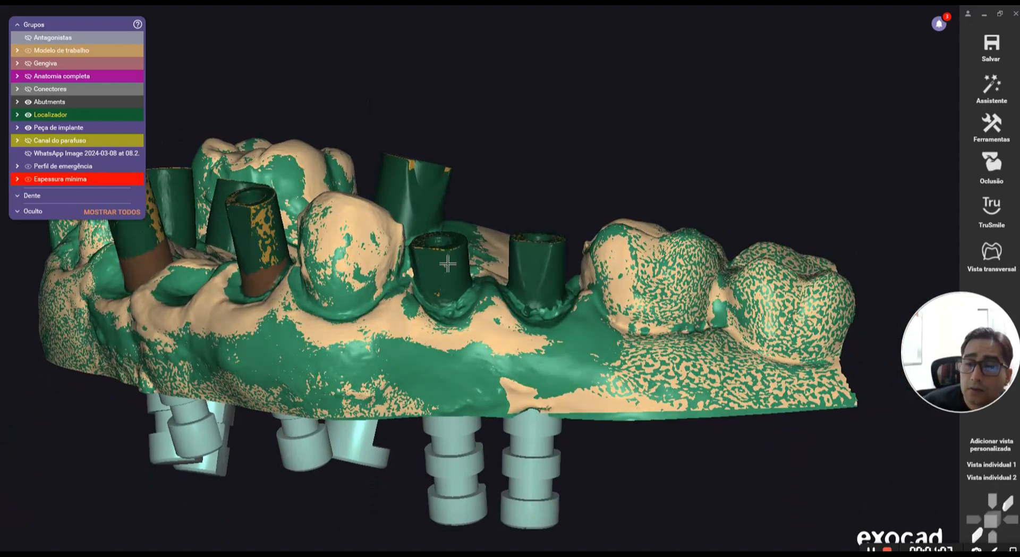
- Start implant position detection for tooth 15 and accept using the unofficial Neodent CM ConeMorse library
click(534, 262)
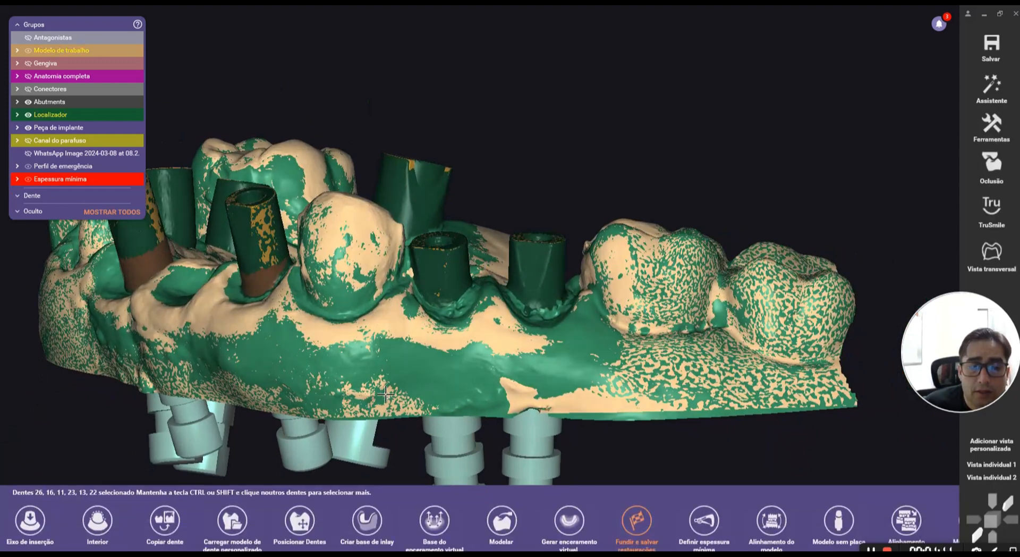
click(535, 268)
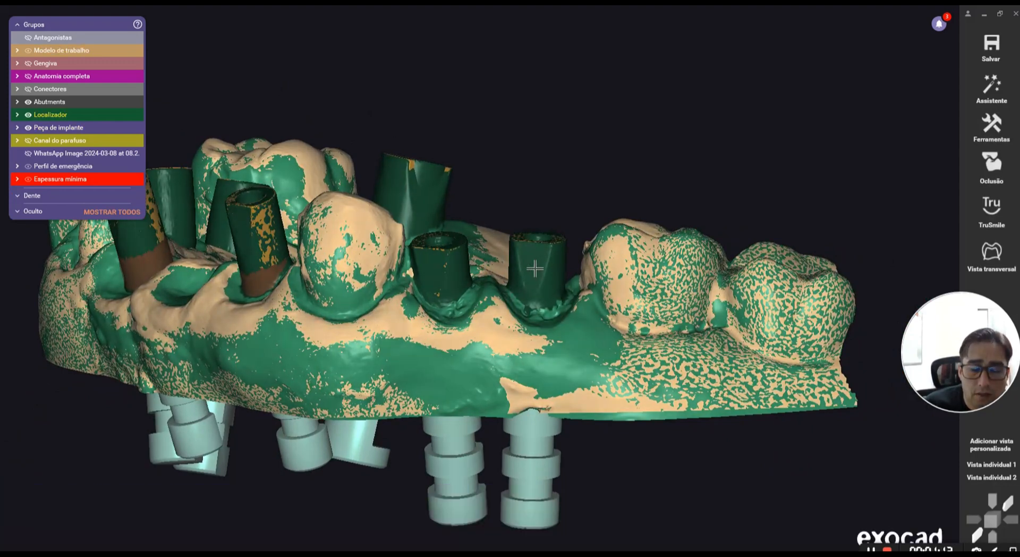
click(536, 268)
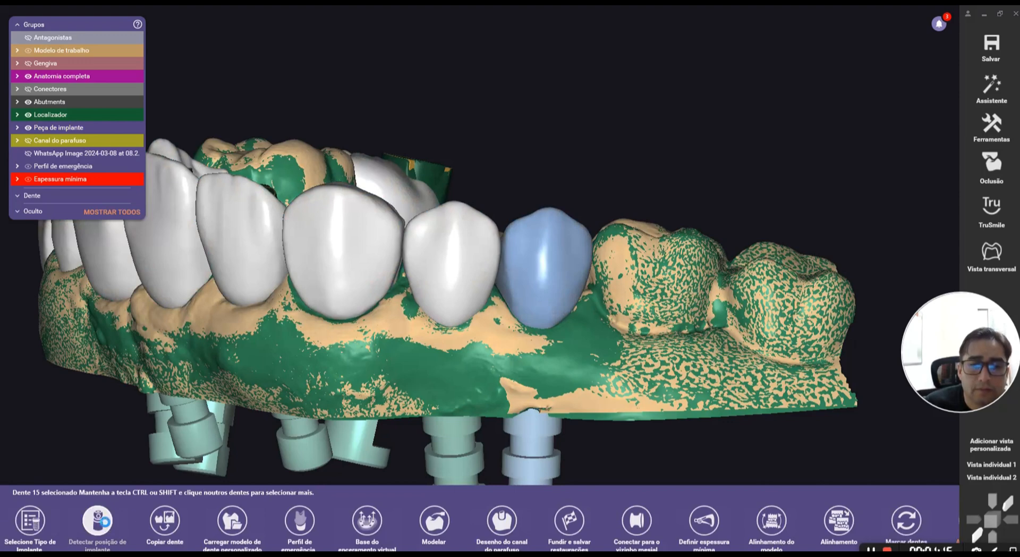
click(540, 416)
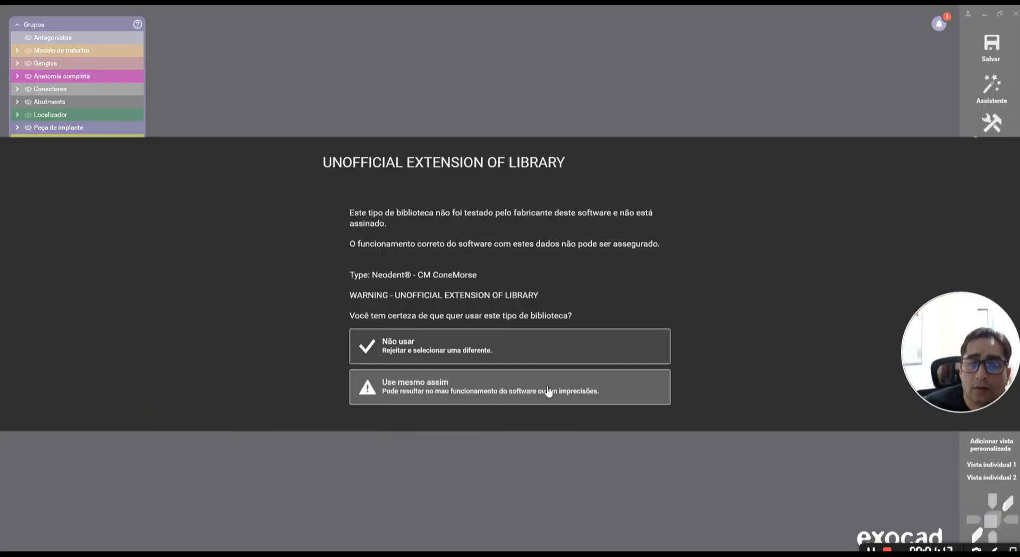
click(498, 392)
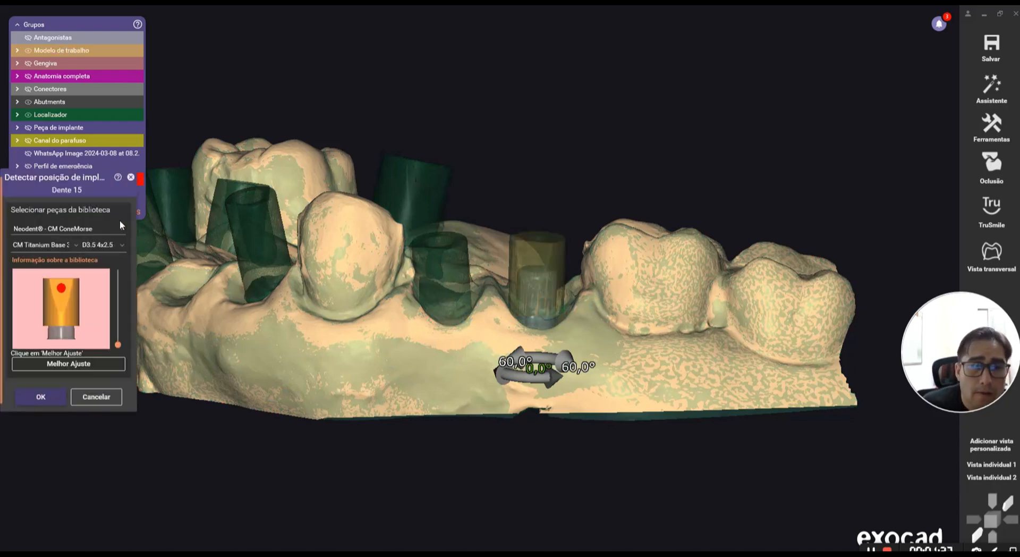
- Try the Neodent Abutment Level library with the Micro Abutment Lab part on tooth 15 and compare its fit
click(118, 228)
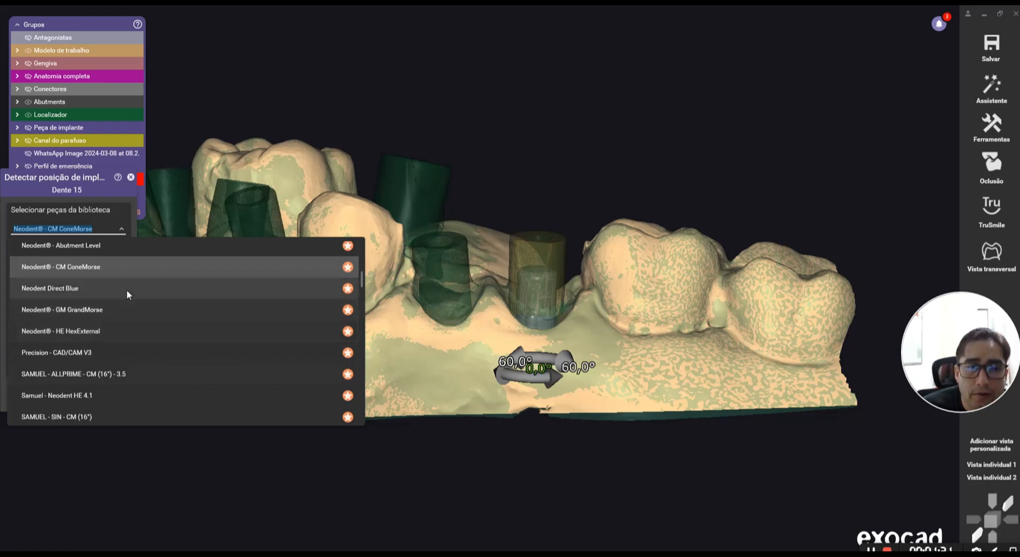
scroll(126, 289, up, 1)
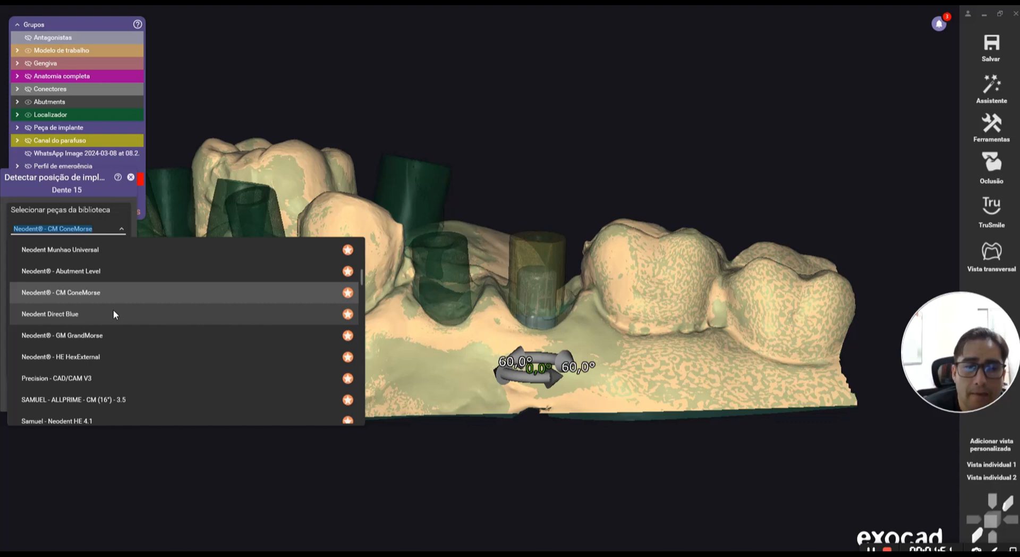
click(78, 270)
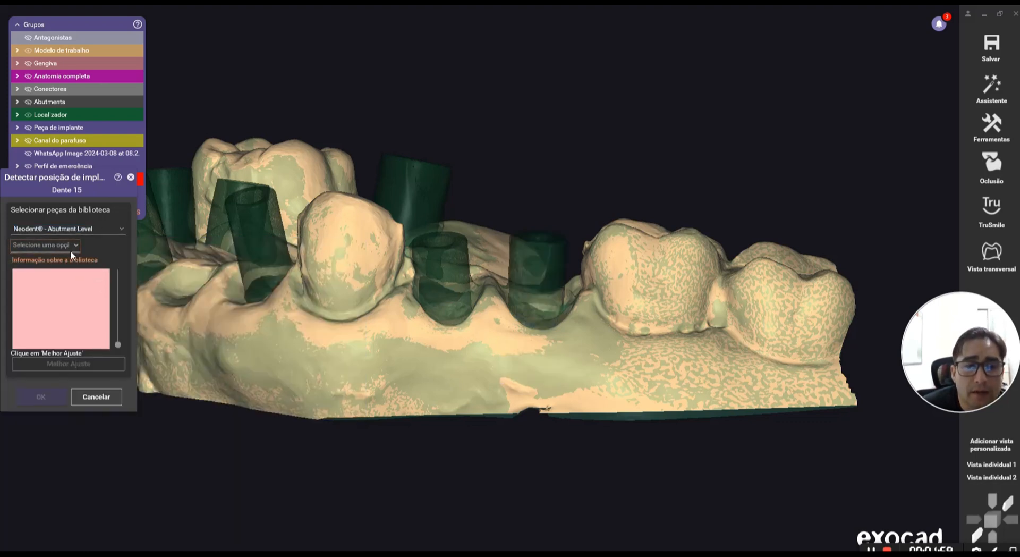
click(69, 247)
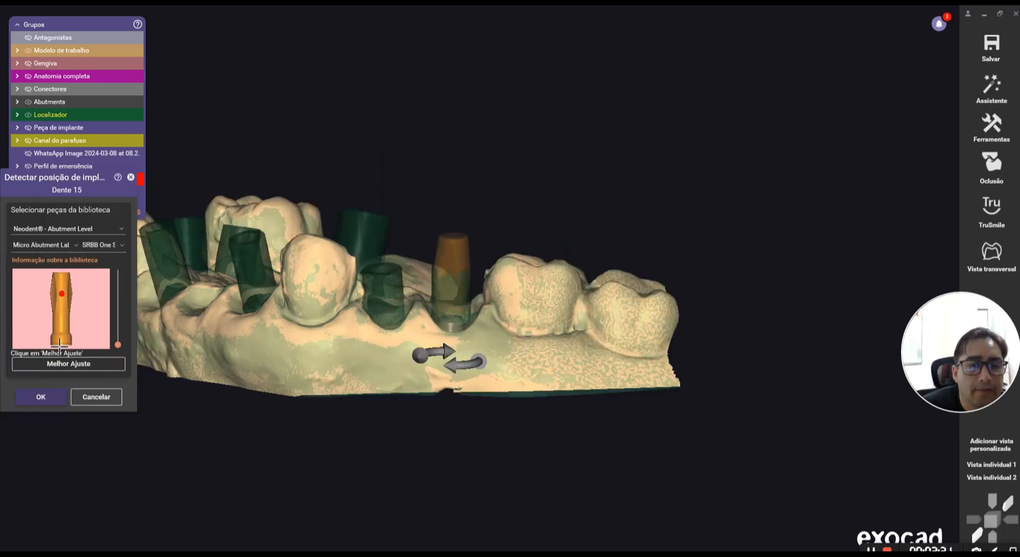
mouse_move(46, 327)
right_down()
mouse_move(56, 316)
mouse_move(62, 333)
right_up()
scroll(483, 339, up, 4)
right_drag(467, 319, 443, 330)
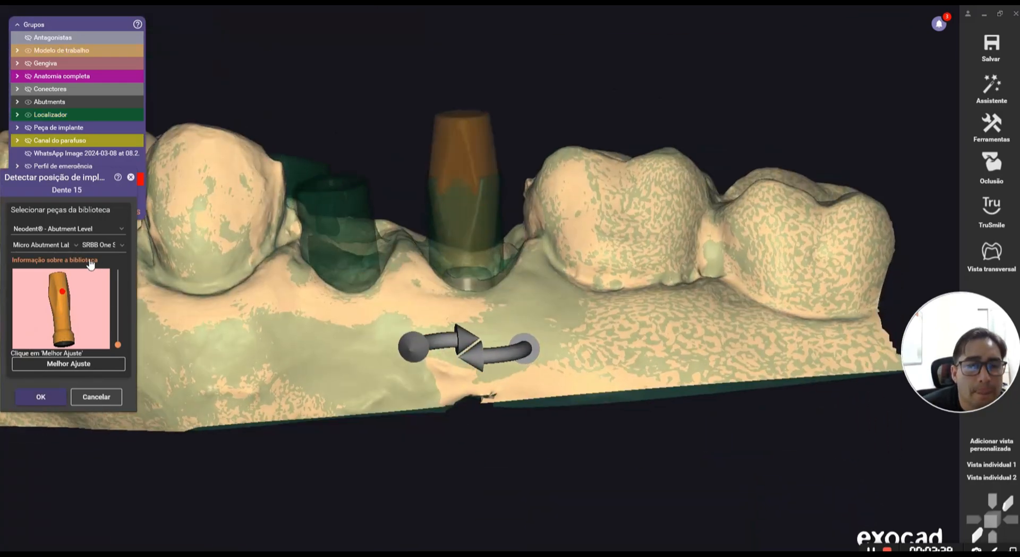
- Try the Micro Abutment IO part on the tooth 15 scan body
click(48, 246)
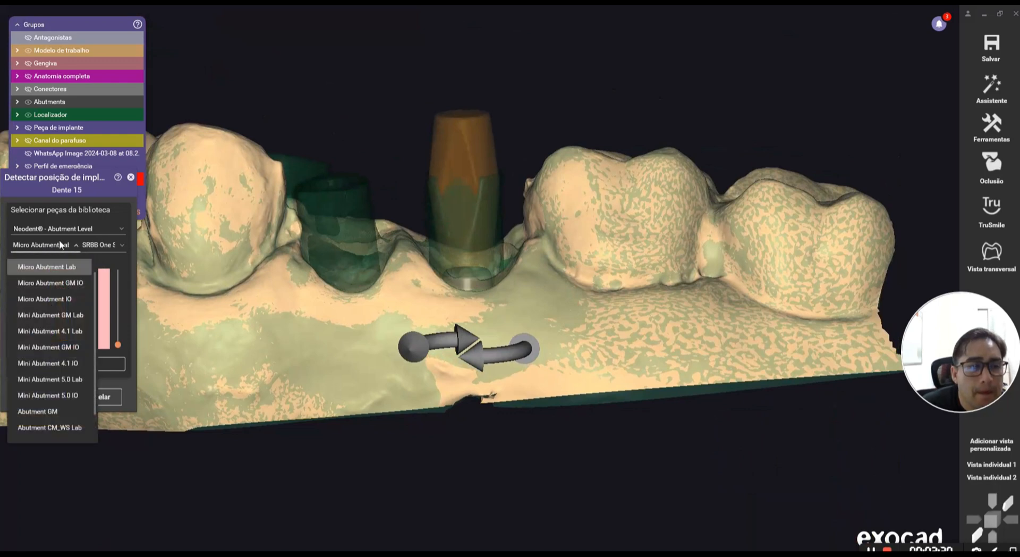
click(66, 299)
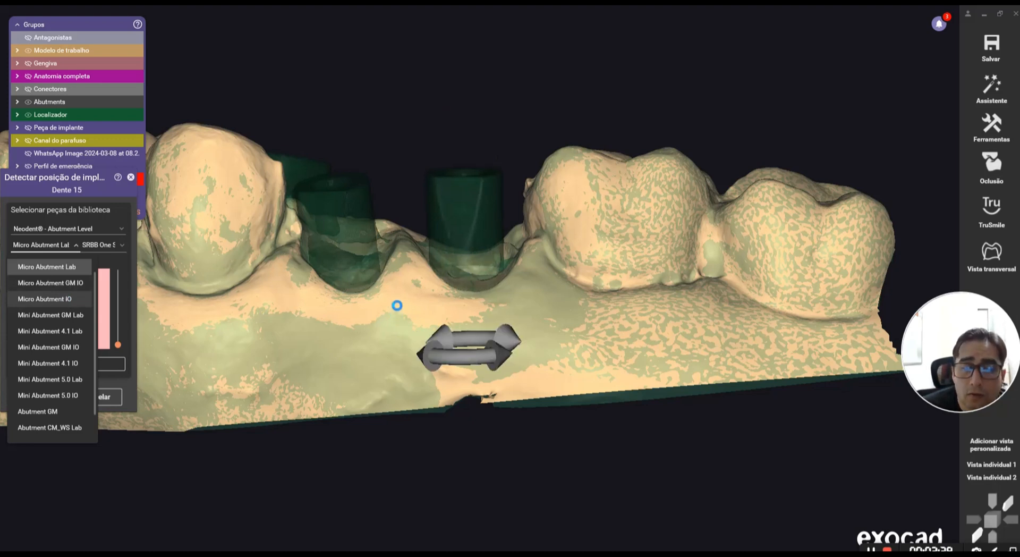
scroll(396, 306, down, 2)
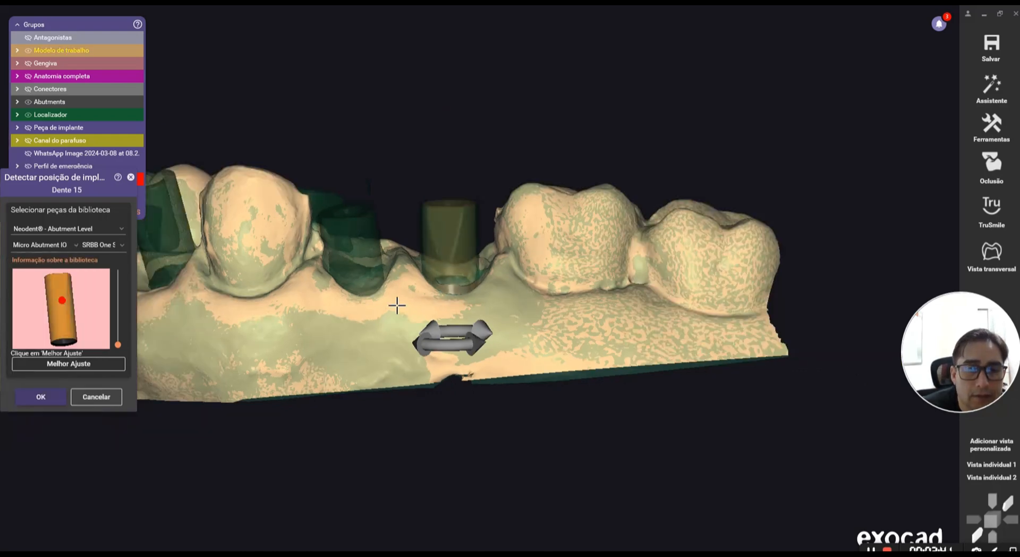
- Set the Localizador scan's opacity to 100% and inspect the premolar scan bodies from the side
right_click(190, 554)
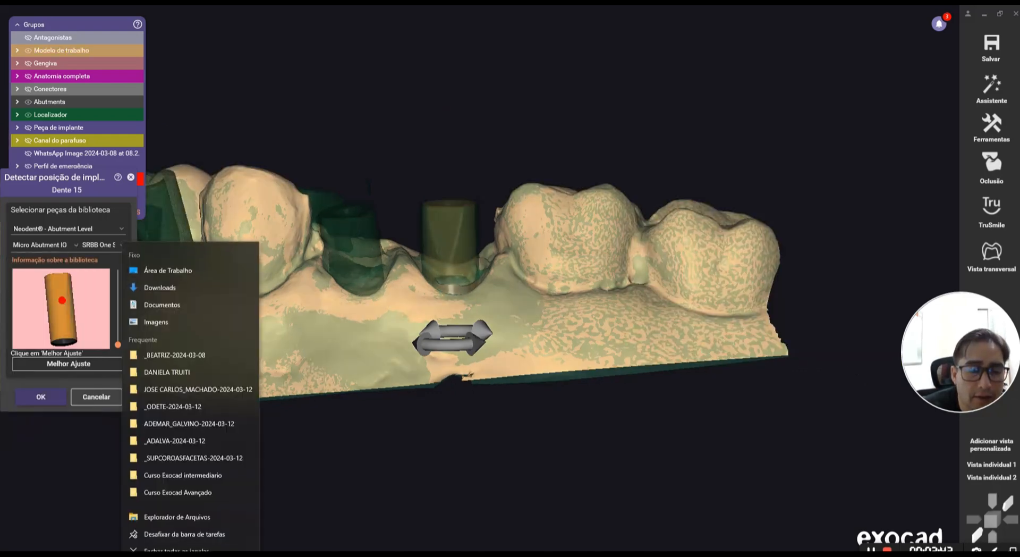
click(187, 548)
mouse_move(81, 311)
right_down()
mouse_move(48, 319)
mouse_move(64, 313)
right_up()
right_drag(375, 328, 310, 407)
drag(60, 118, 178, 121)
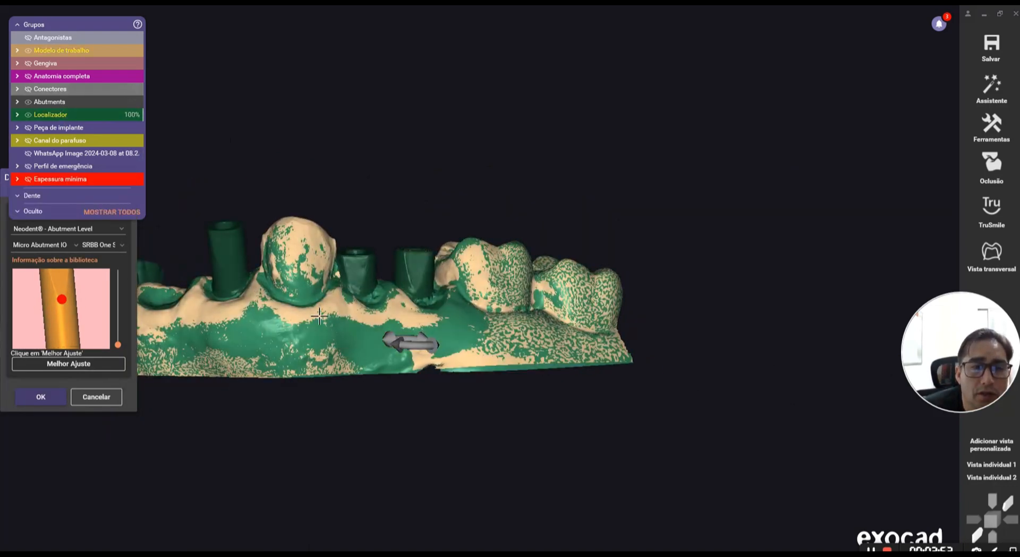
right_drag(313, 309, 283, 330)
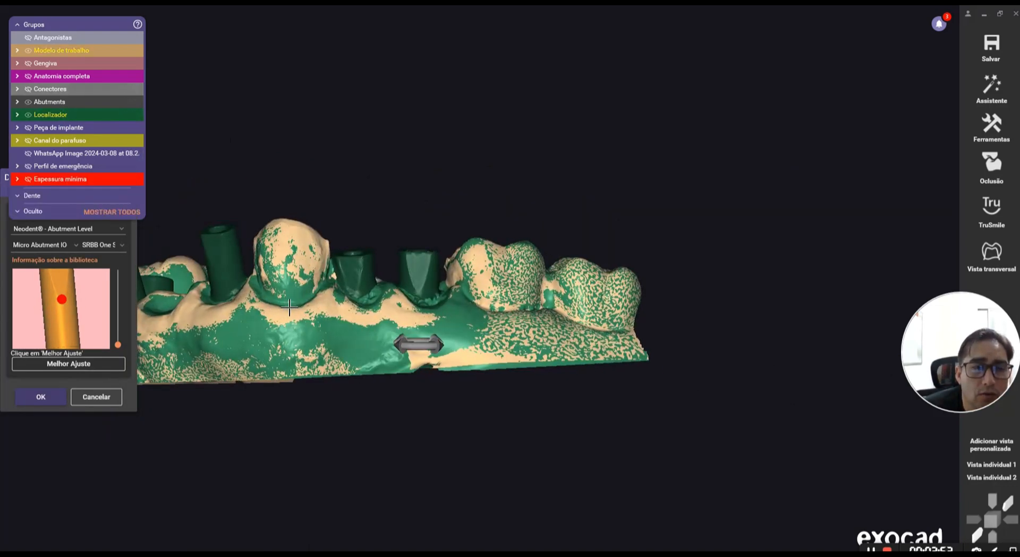
- Try the Neodent Munhao Universal library for tooth 15 and return to the Neodent Abutment Level library
click(110, 230)
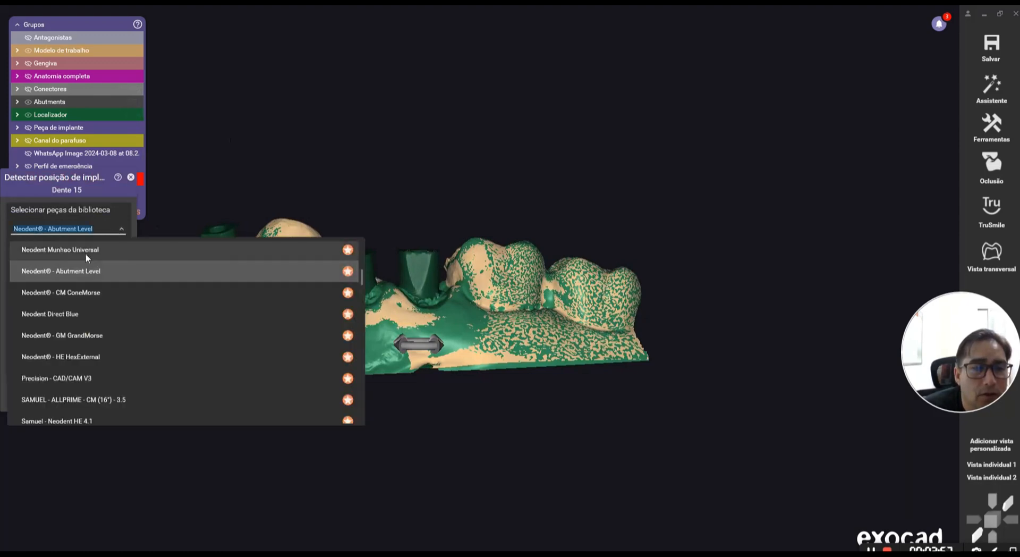
click(60, 250)
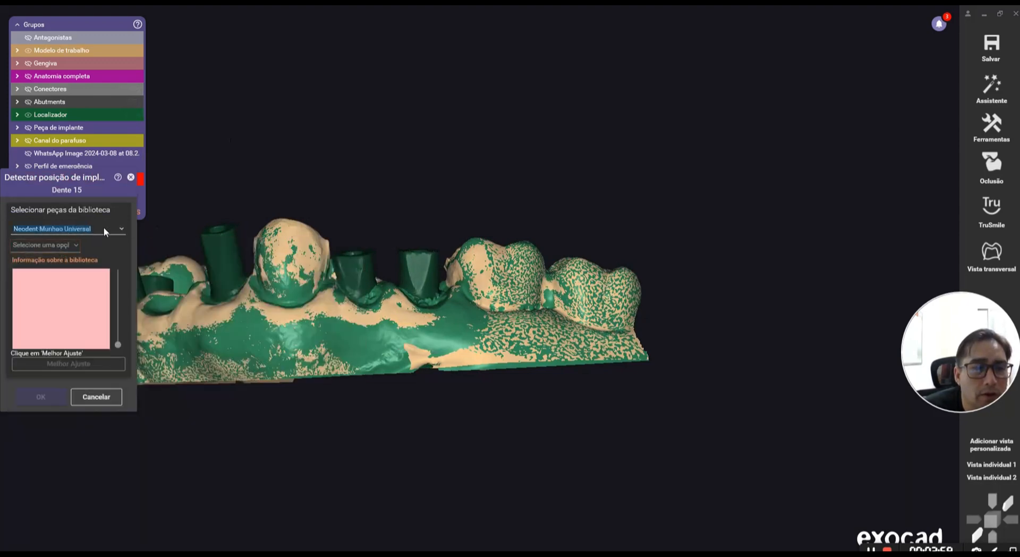
click(103, 228)
click(81, 273)
click(59, 247)
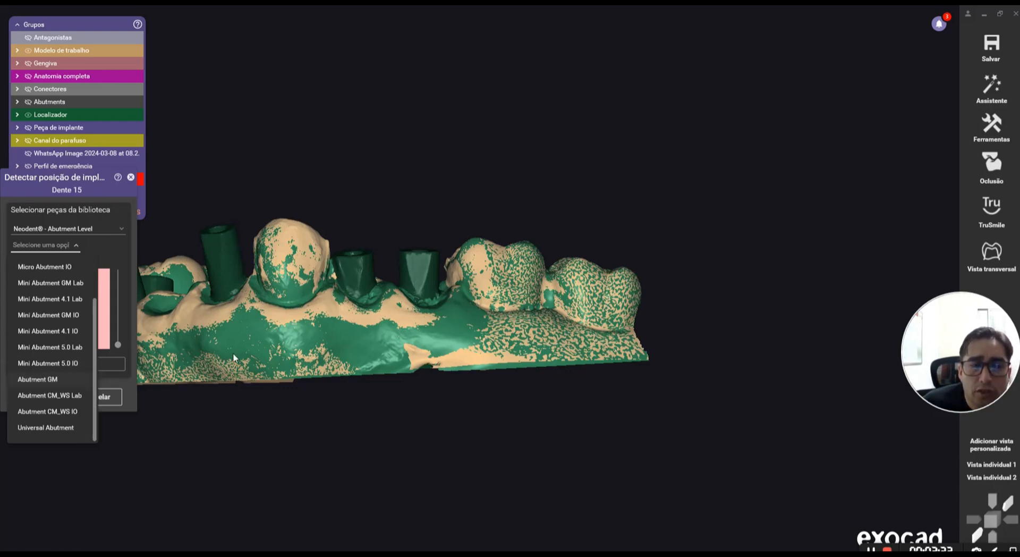
- Try the Abutment GM part of the Neodent Abutment Level library for tooth 15 and compare it with the scan bodies
right_drag(232, 352, 256, 367)
scroll(267, 306, up, 3)
right_drag(267, 305, 333, 251)
scroll(324, 258, up, 3)
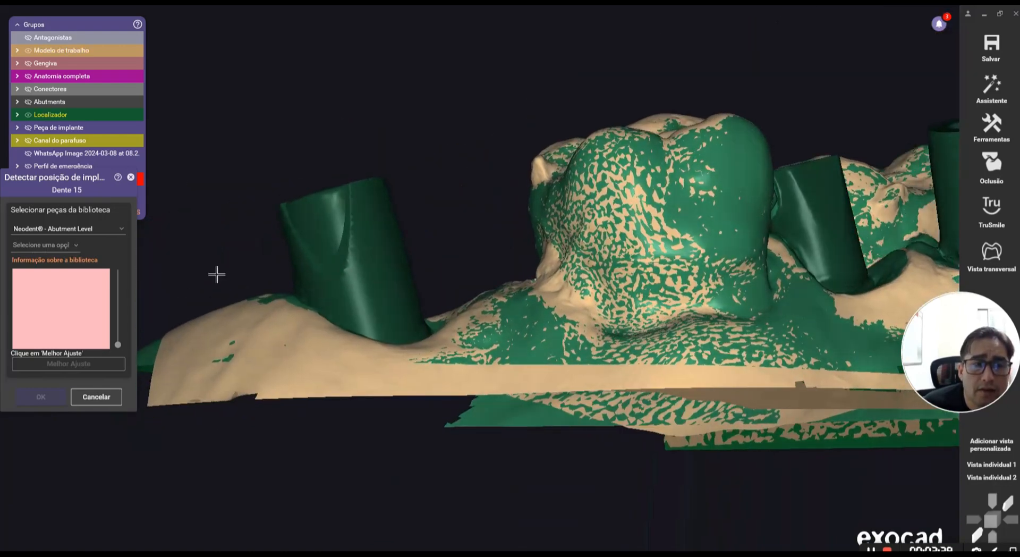
click(70, 245)
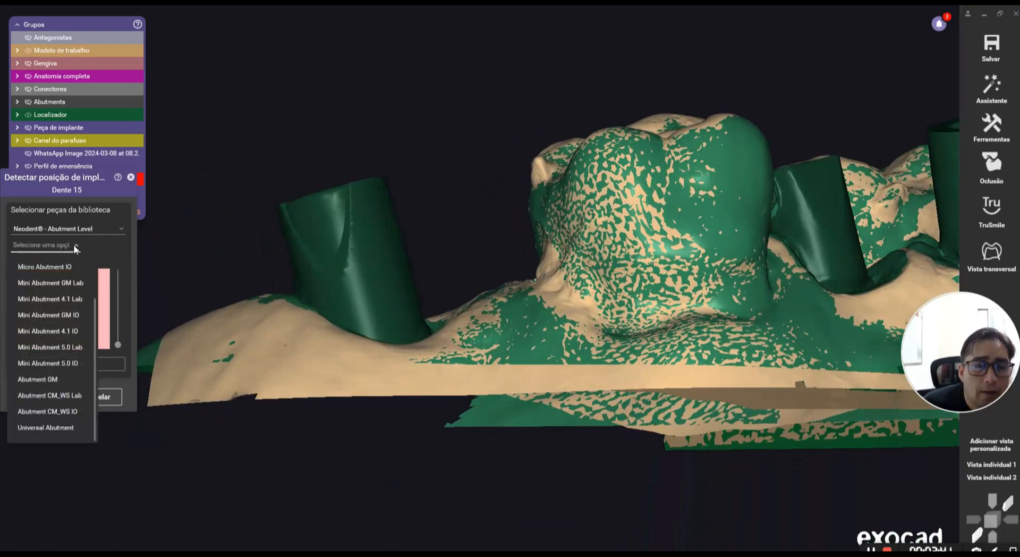
click(48, 380)
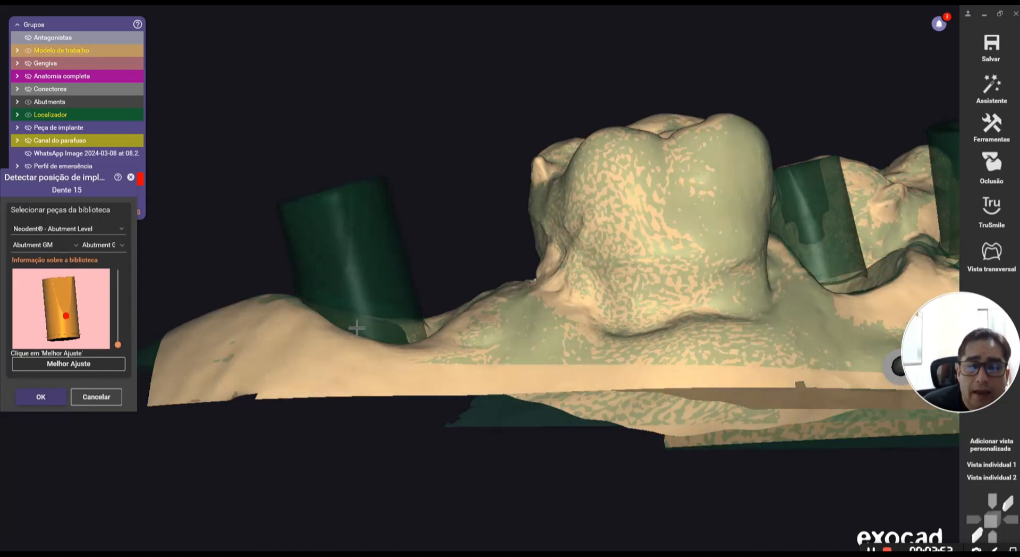
scroll(403, 330, down, 5)
right_drag(459, 324, 163, 287)
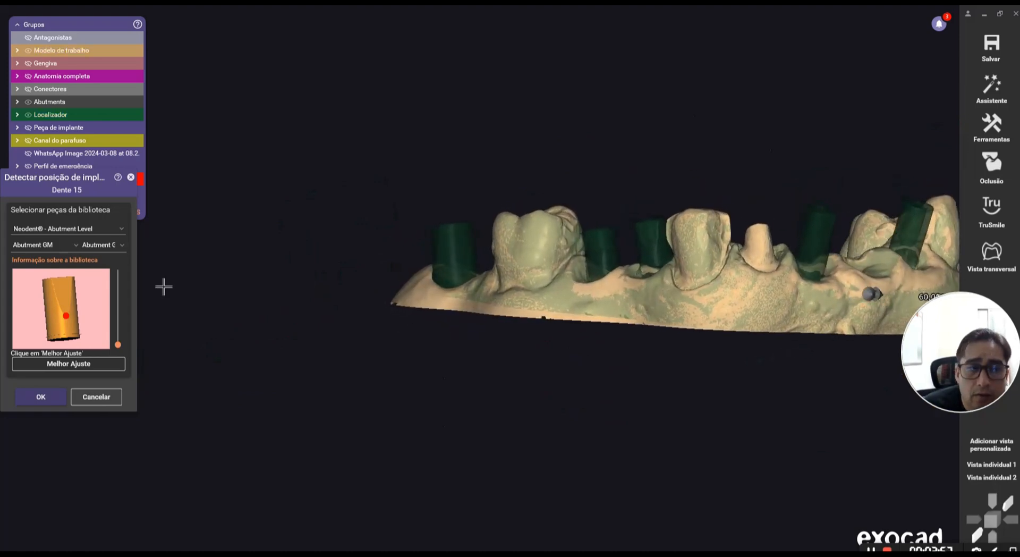
click(55, 249)
click(428, 419)
right_drag(428, 420, 432, 415)
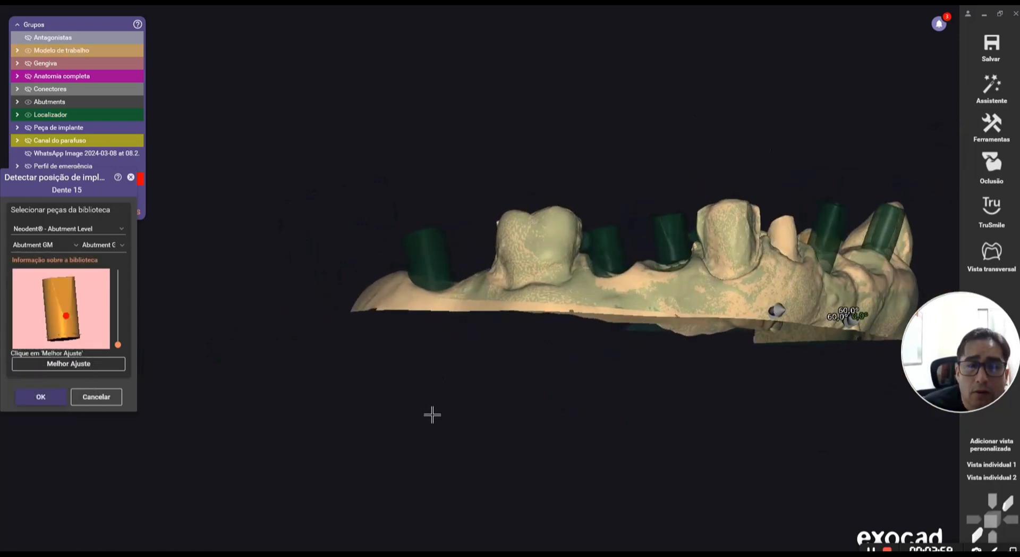
- Show the Peça de implante group and inspect the connection of the large implant analogue up close beneath the arch
click(31, 128)
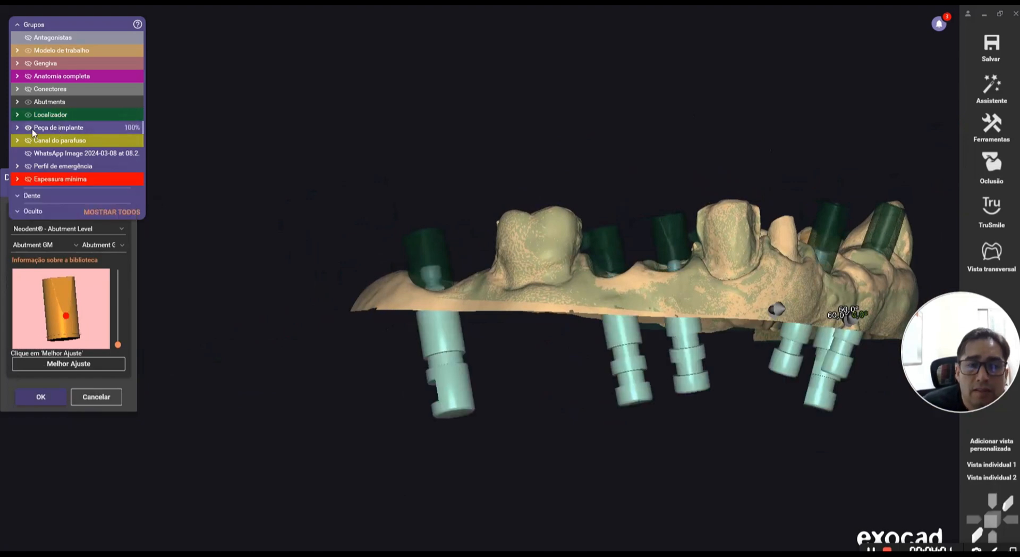
right_drag(494, 334, 475, 344)
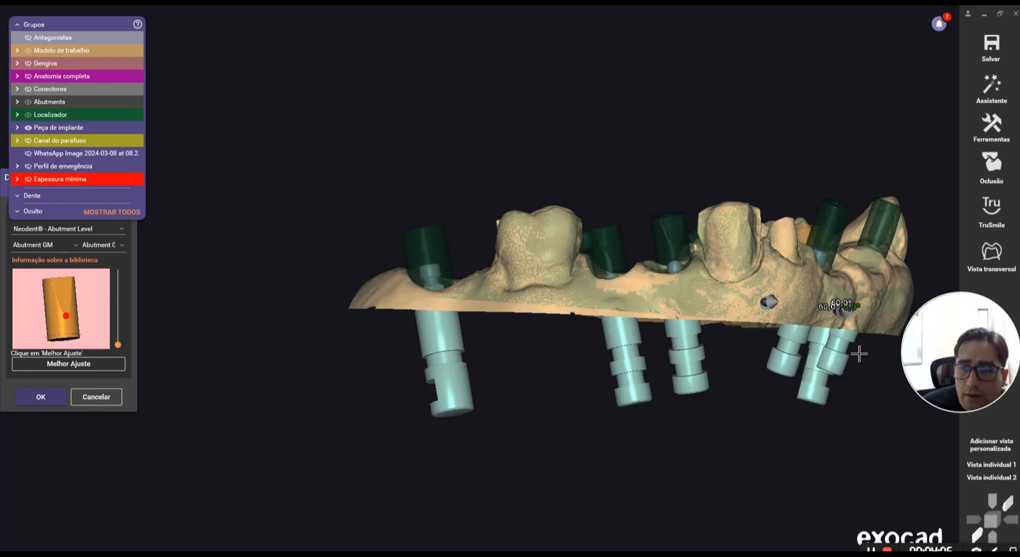
right_drag(467, 346, 531, 282)
scroll(444, 325, up, 3)
right_drag(444, 335, 453, 222)
scroll(433, 323, up, 3)
scroll(451, 323, up, 2)
scroll(412, 266, up, 3)
scroll(416, 284, up, 2)
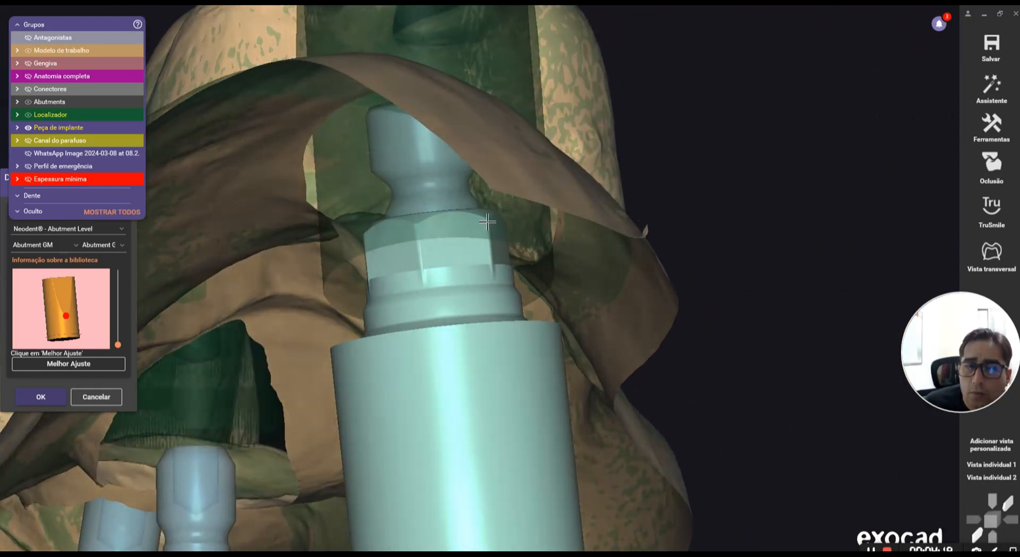
mouse_move(453, 283)
right_down()
mouse_move(599, 221)
mouse_move(433, 269)
mouse_move(446, 269)
right_up()
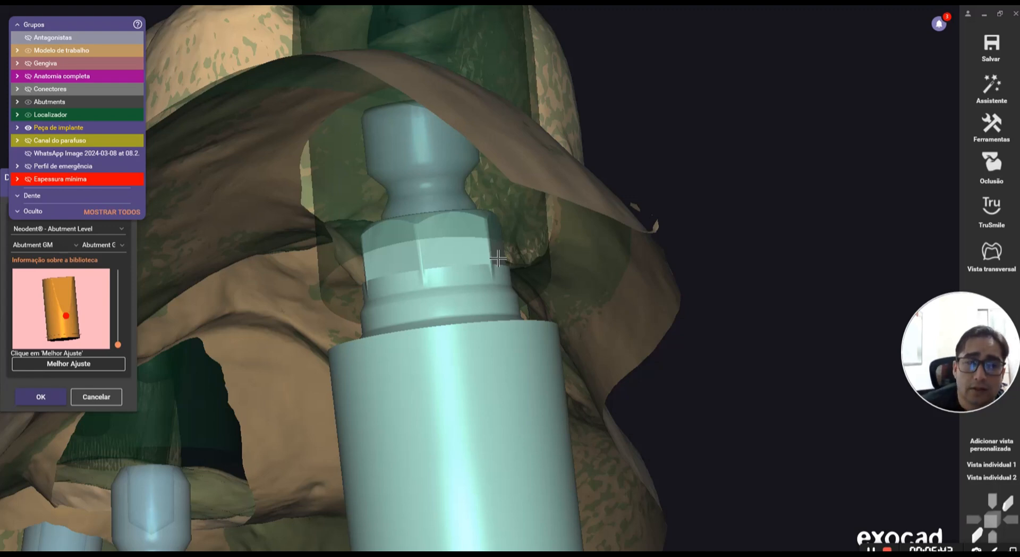
- Try the Micro Abutment IO part on the tooth 15 scan body and examine the part's preview up close
scroll(480, 252, down, 3)
right_drag(480, 253, 536, 259)
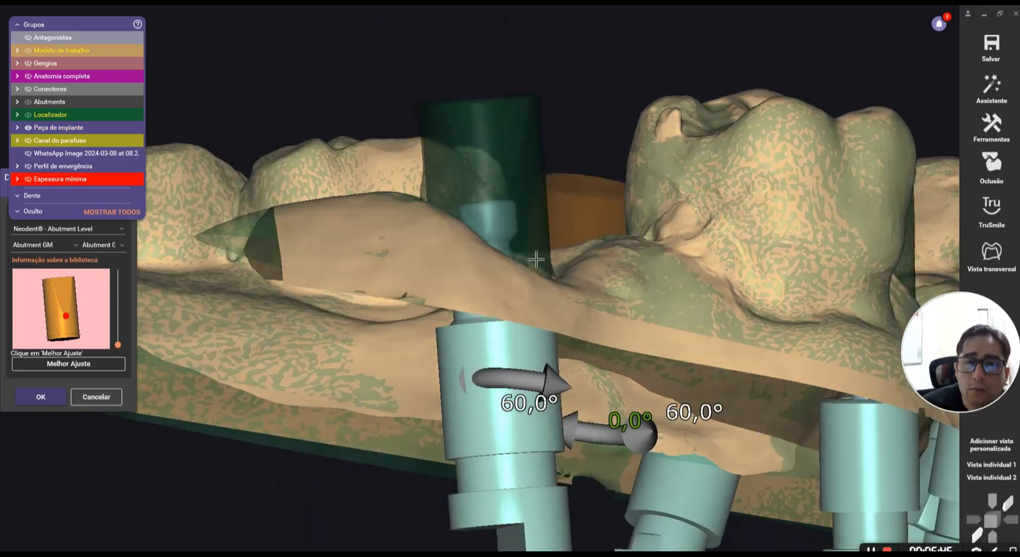
scroll(536, 259, down, 3)
scroll(644, 308, down, 2)
right_drag(878, 323, 567, 254)
scroll(601, 265, up, 3)
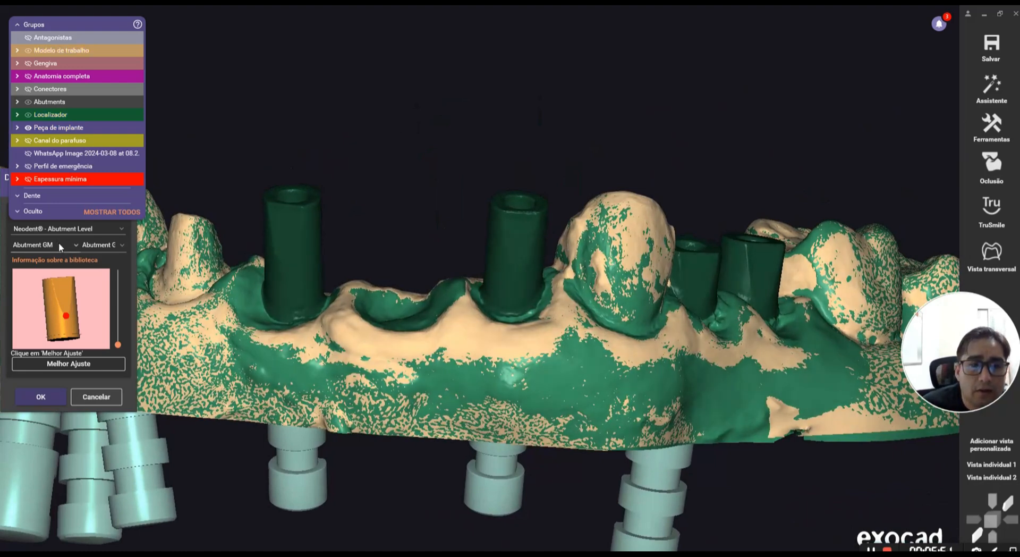
click(62, 244)
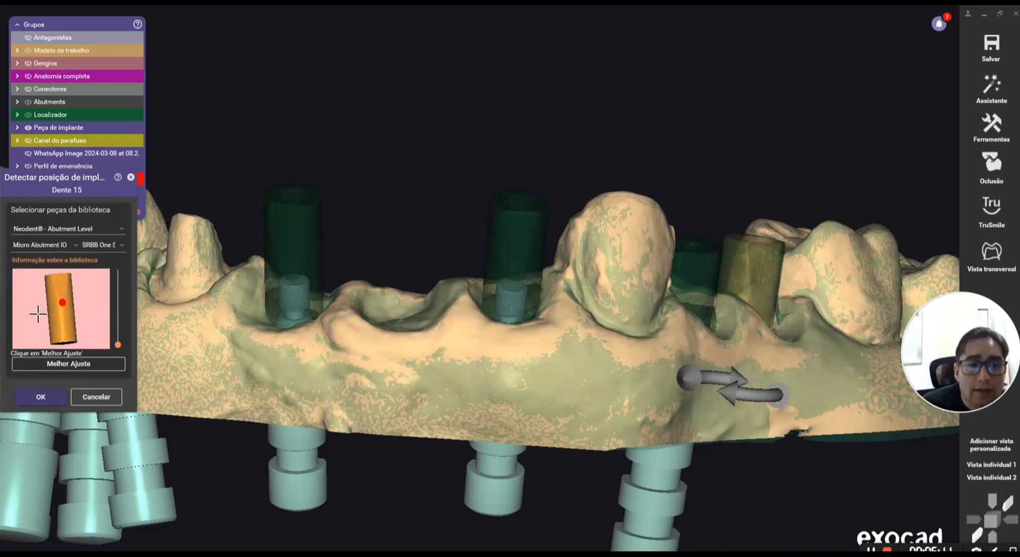
right_drag(37, 313, 80, 313)
scroll(80, 320, up, 3)
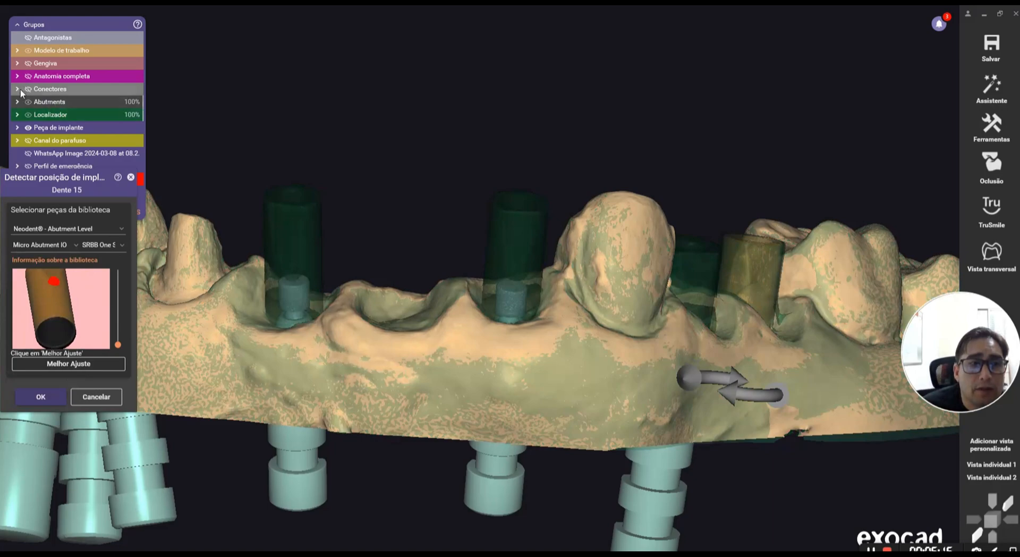
- Show the Abutments group and inspect the abutments inside the anterior and premolar scan bodies
click(32, 102)
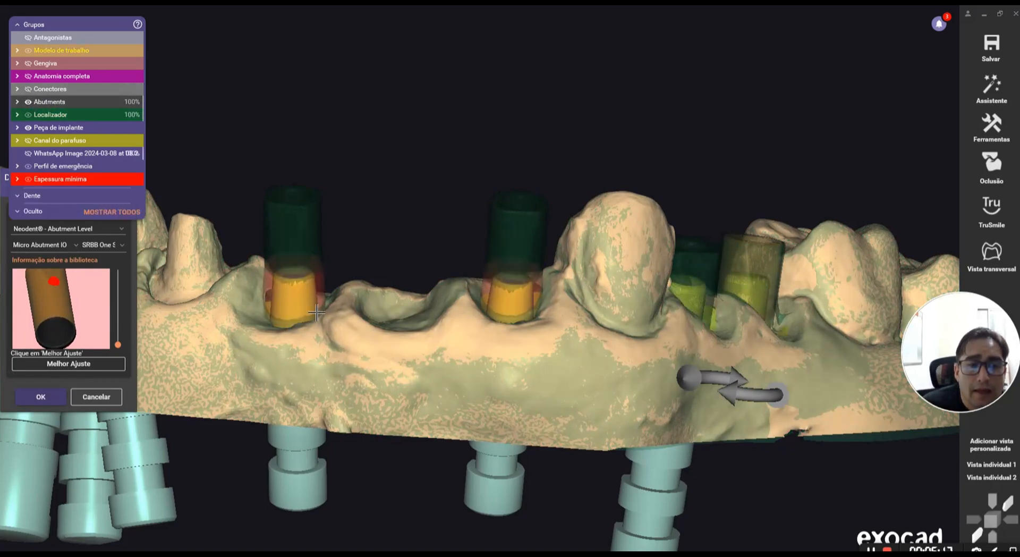
right_drag(318, 346, 319, 307)
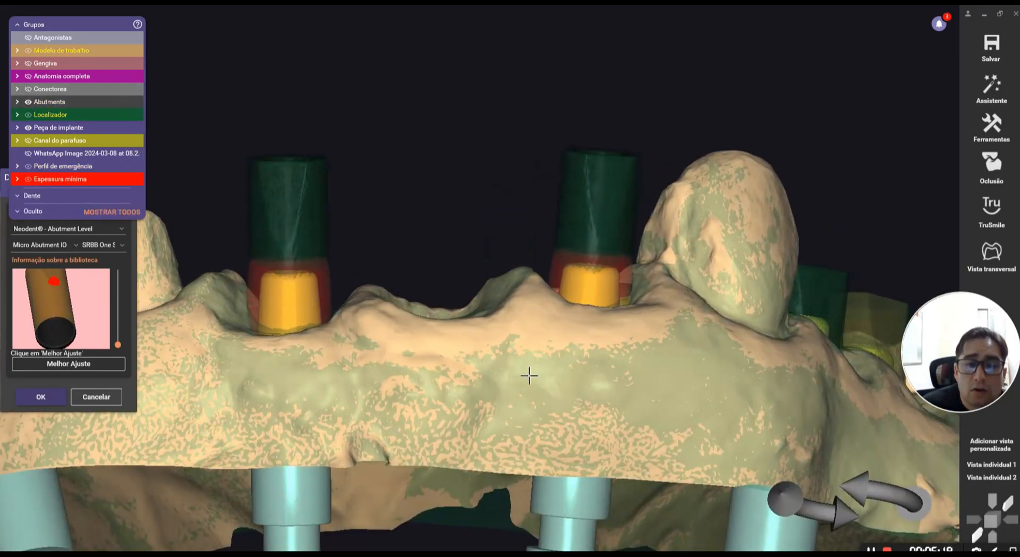
right_drag(528, 376, 505, 364)
scroll(505, 364, down, 2)
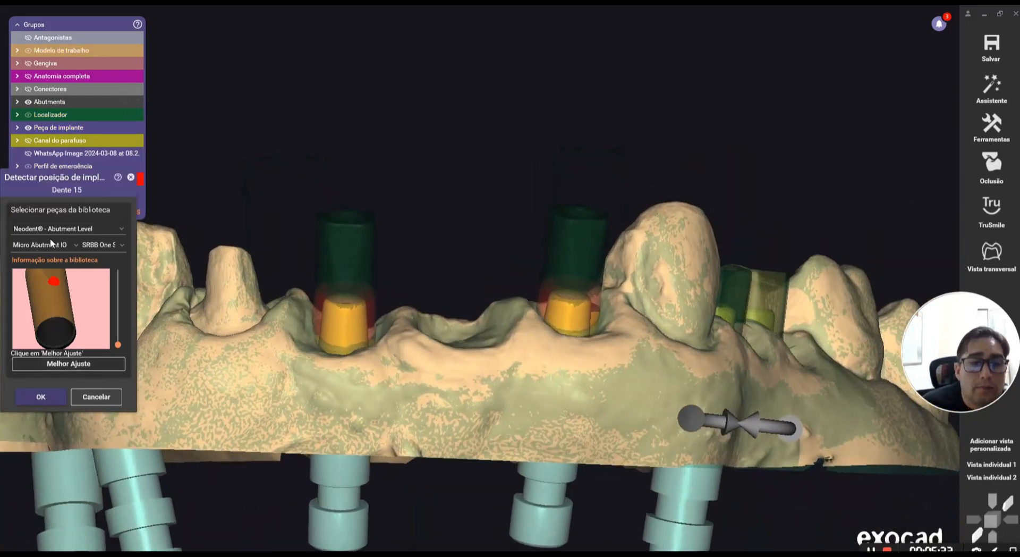
right_drag(558, 328, 450, 172)
scroll(580, 280, up, 5)
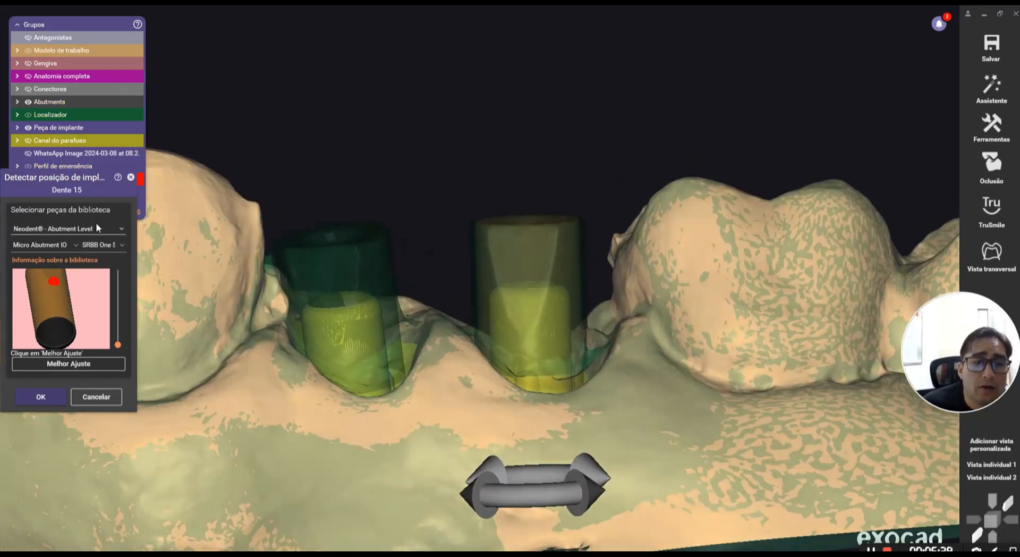
- Choose the Neodent CM ConeMorse library with the CM Titanium Base 3.5 IO part for tooth 15 and list its sizes
click(97, 228)
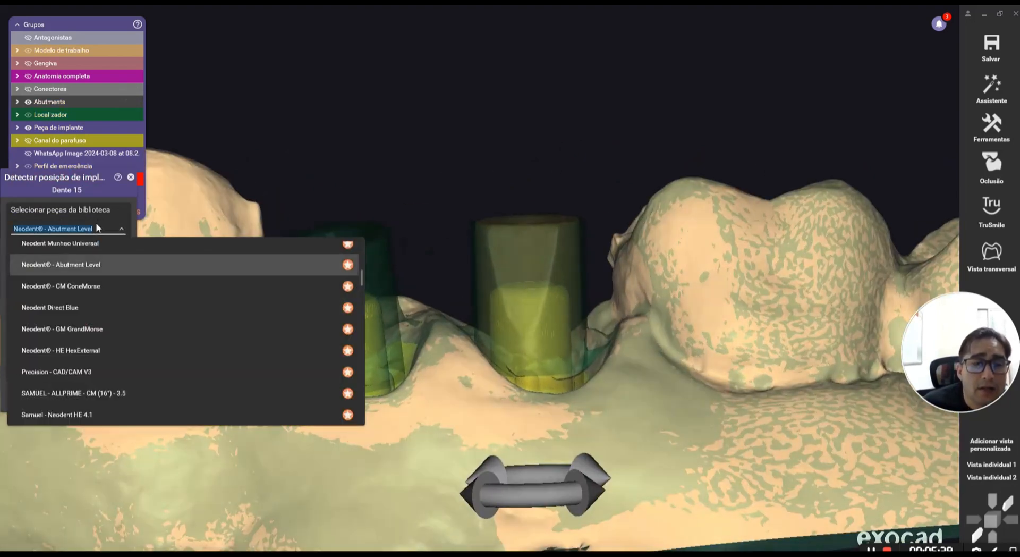
scroll(89, 287, up, 1)
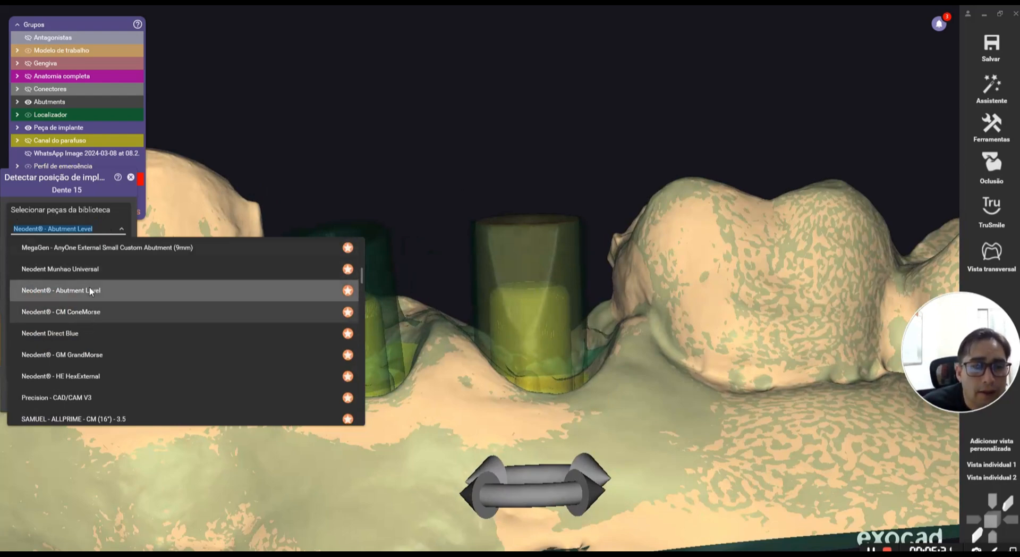
scroll(89, 287, down, 1)
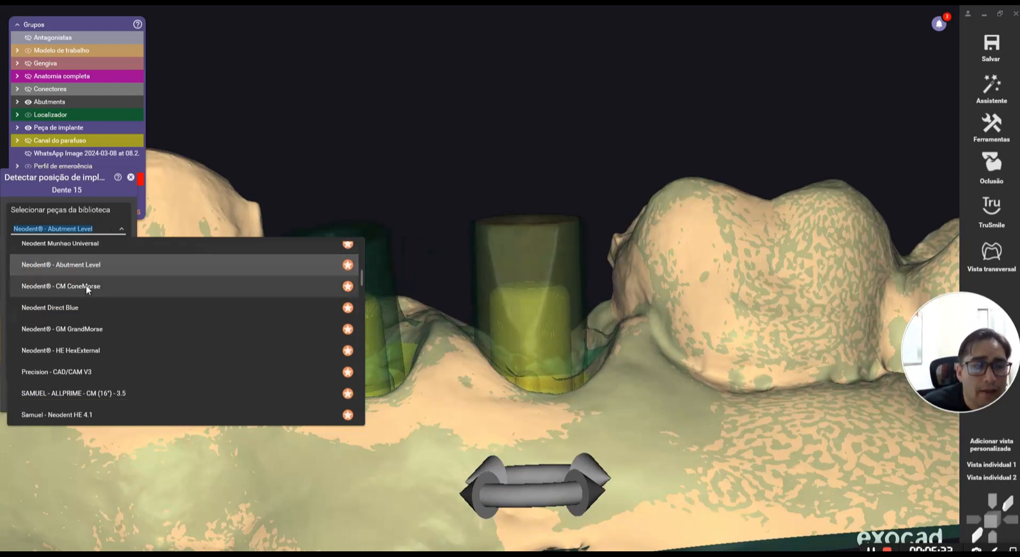
click(89, 288)
click(68, 249)
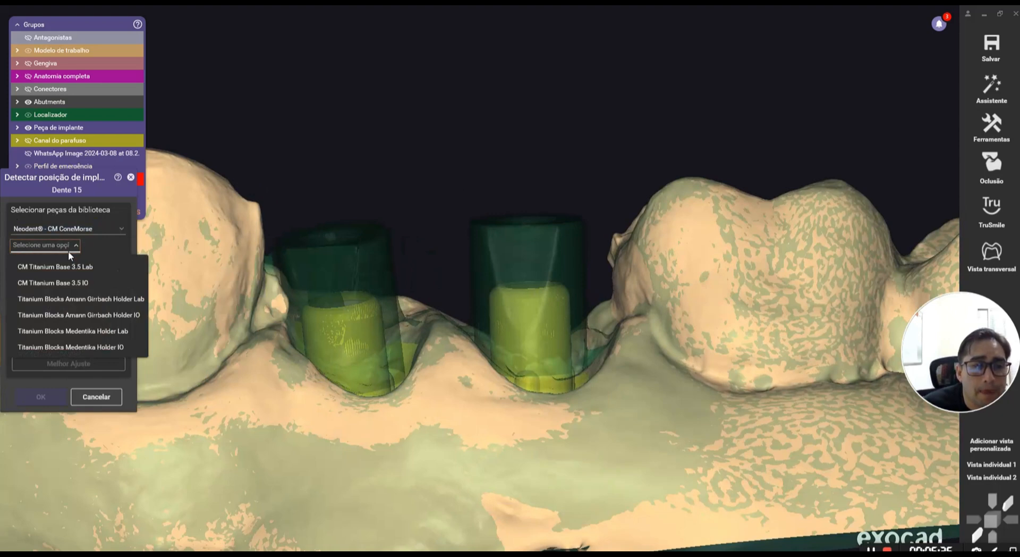
click(88, 283)
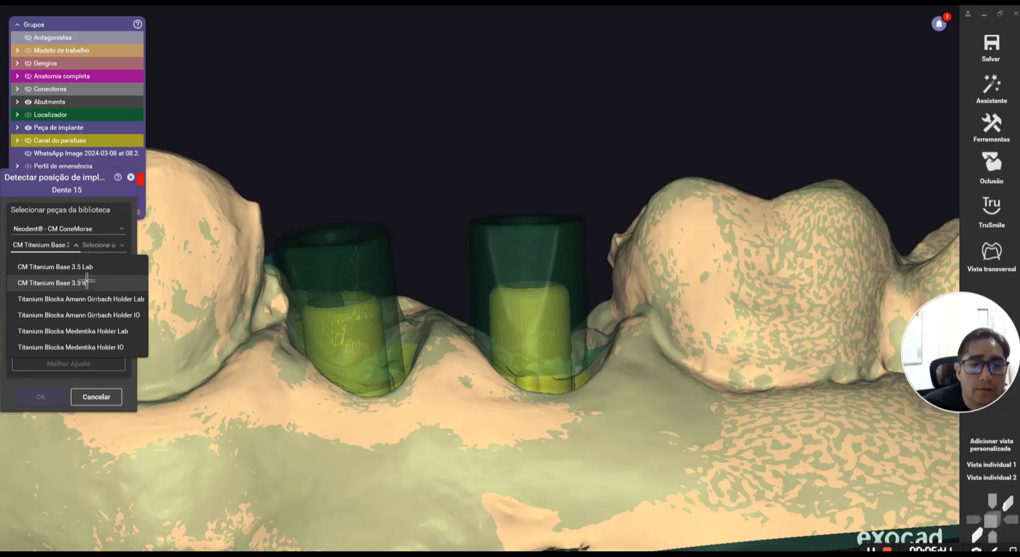
click(113, 248)
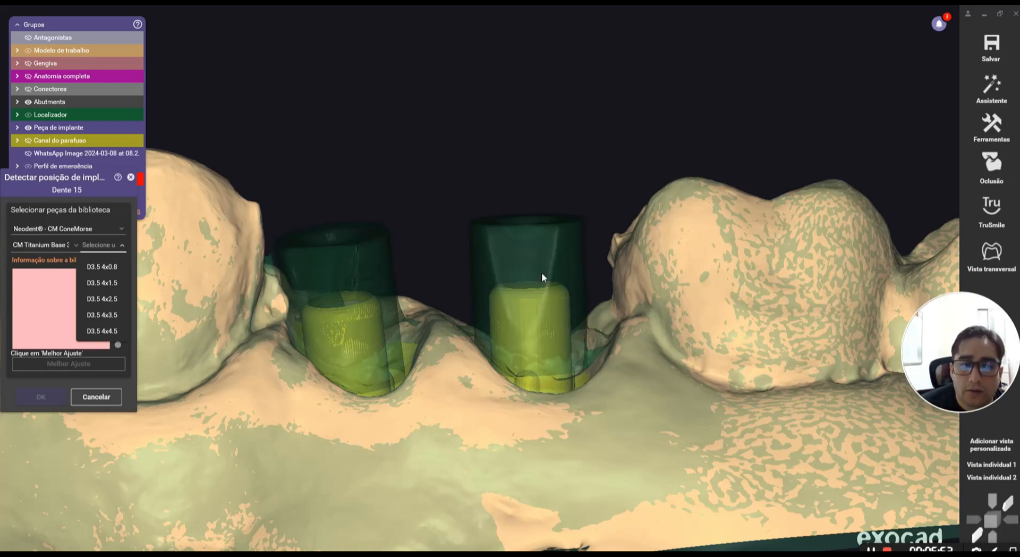
- Show the Localizador scan over the working model and view the tooth 15 scan body beside its neighbours
ctrl+scroll(527, 250, down, 3)
ctrl+scroll(528, 326, down, 3)
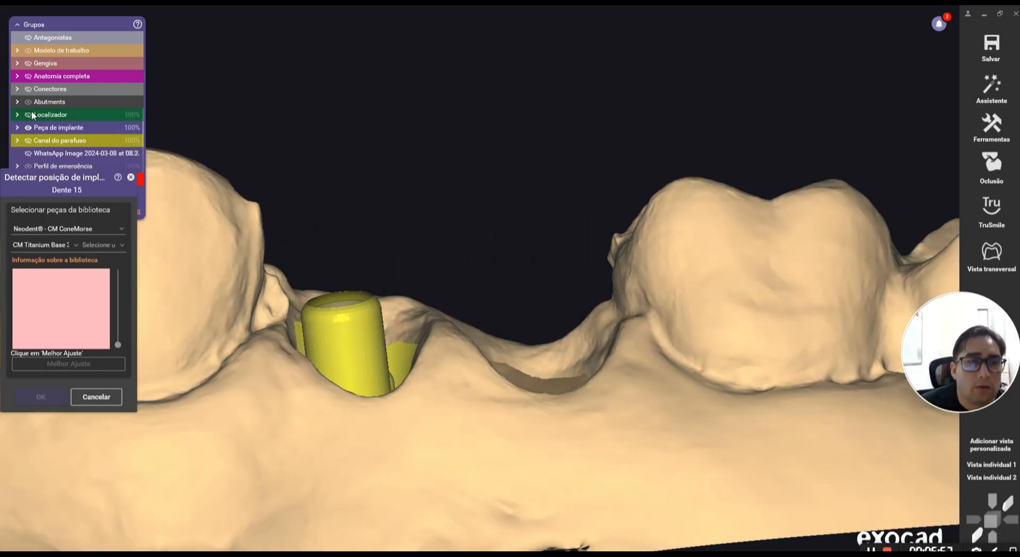
click(28, 114)
scroll(590, 374, down, 2)
right_drag(590, 374, 570, 372)
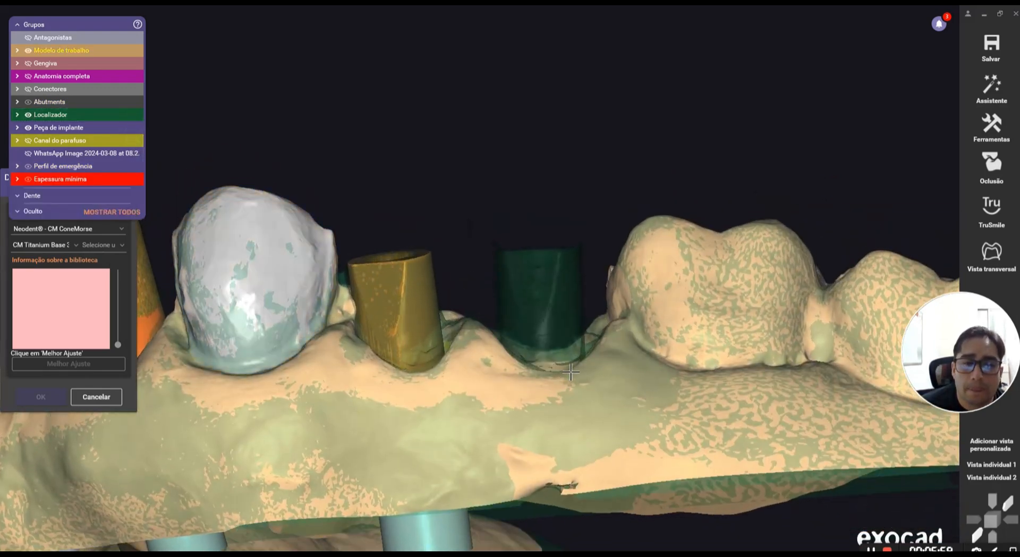
- Select the D3.5 4x0.8 titanium base, accept the unofficial library, adjust the matching extent and run the best fit
click(113, 247)
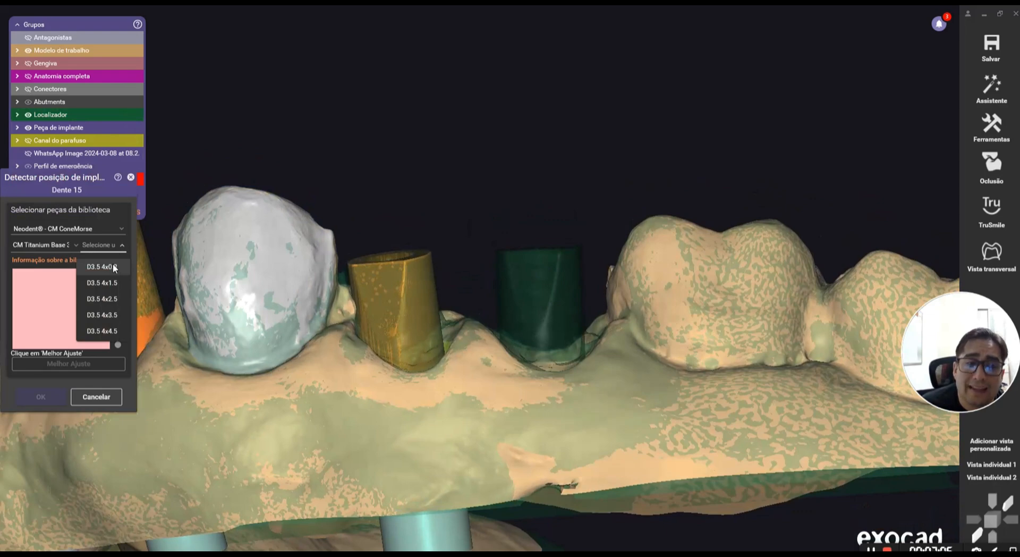
click(113, 268)
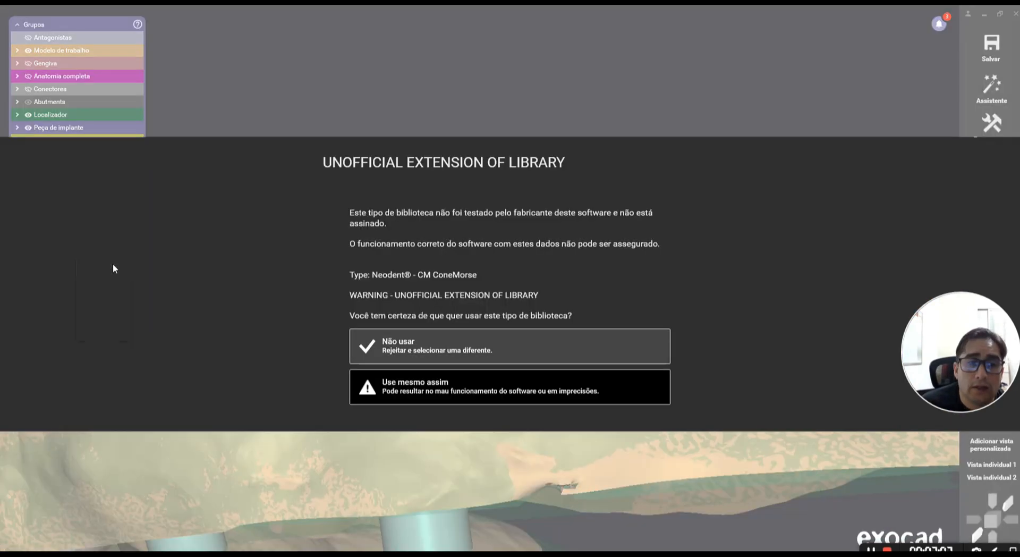
click(478, 390)
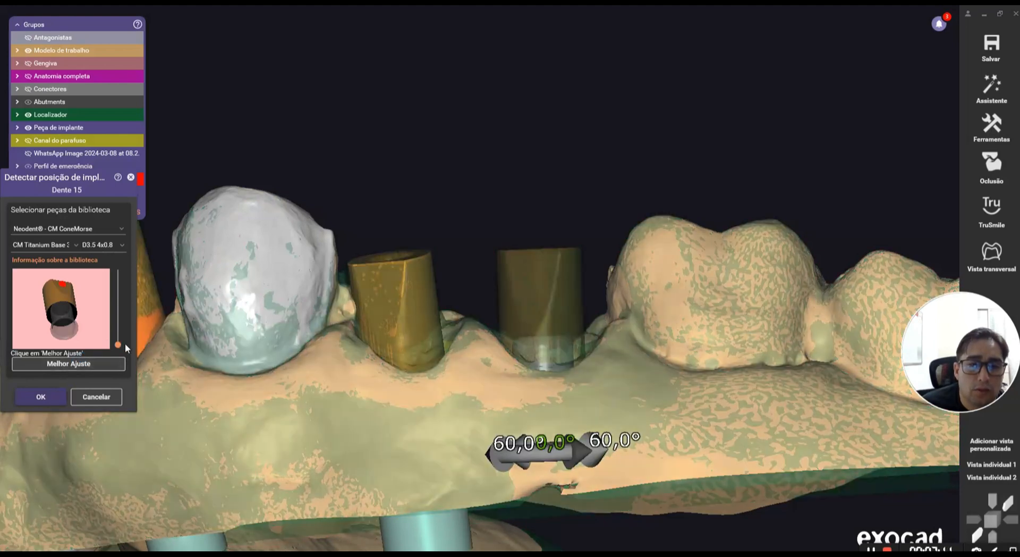
drag(118, 344, 118, 320)
click(89, 365)
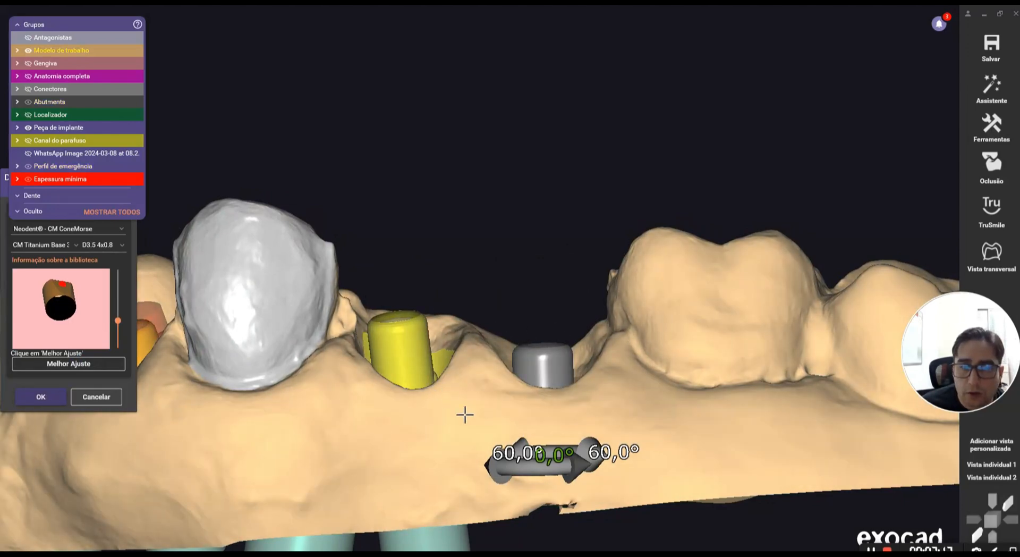
- Make the working model translucent and inspect the titanium base at tooth 15 against the neighbouring analogue
scroll(485, 419, down, 4)
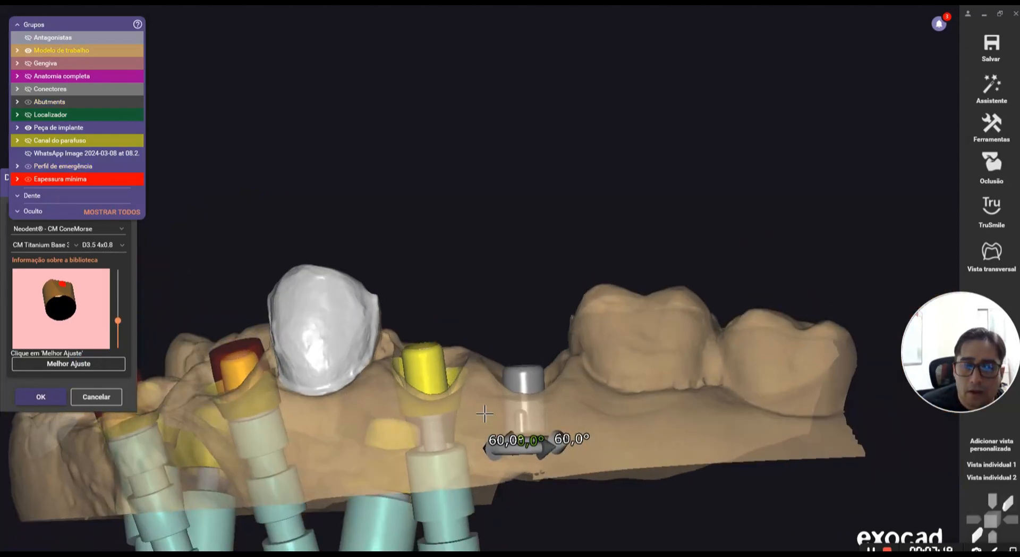
scroll(498, 419, up, 4)
middle_click(523, 435)
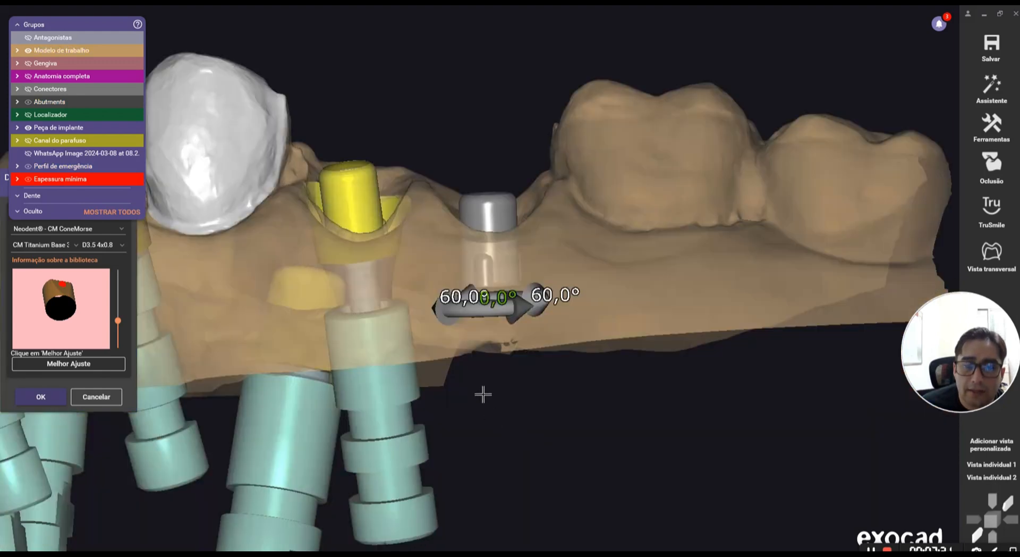
right_drag(483, 396, 483, 394)
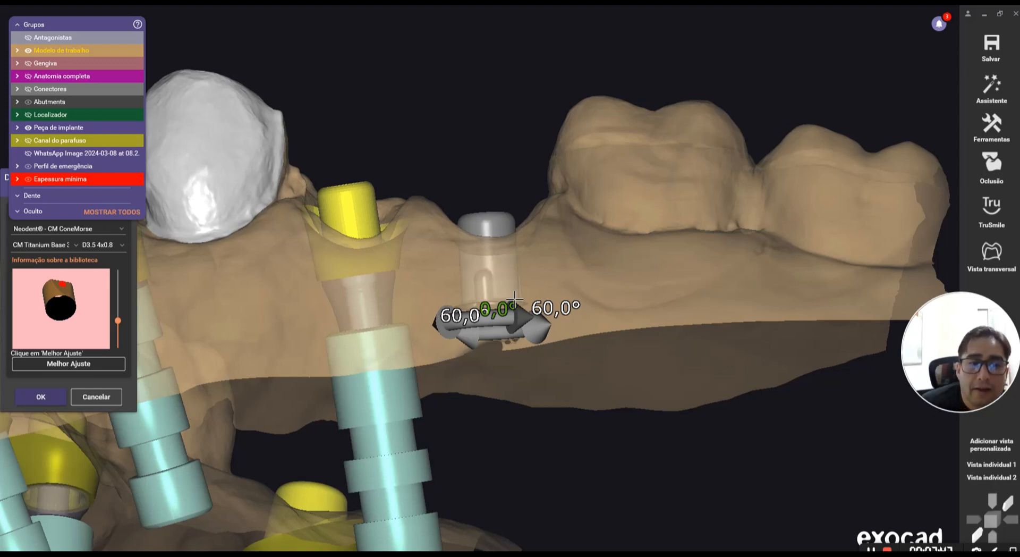
- Select the D3.5 4x1.5 titanium base for tooth 15, adjust the matching extent and run the best fit
click(103, 244)
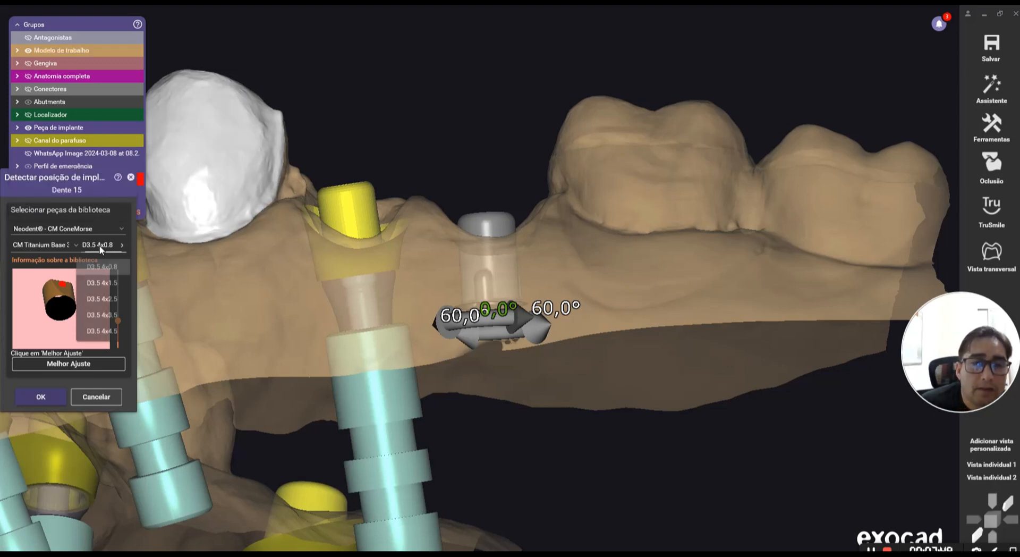
click(110, 286)
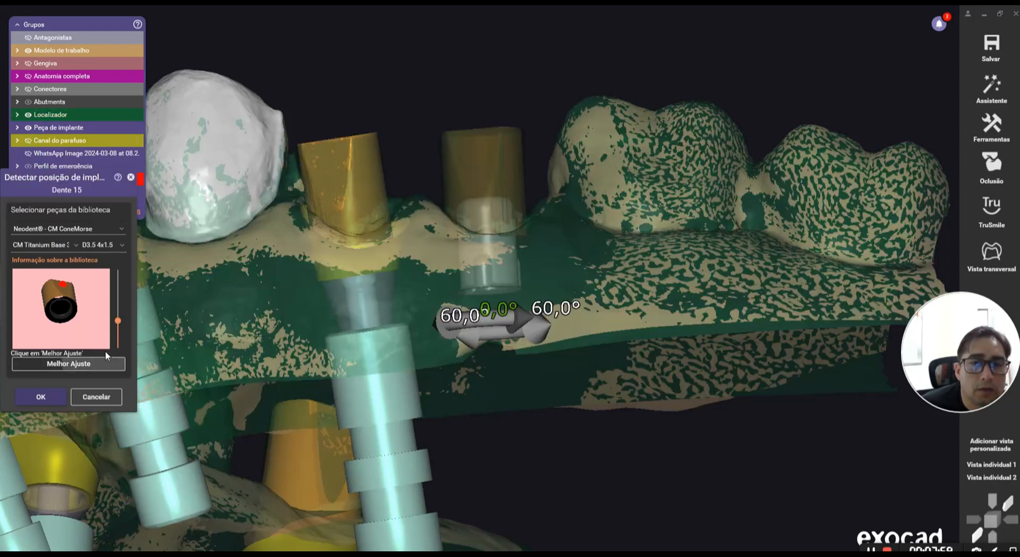
drag(118, 321, 118, 306)
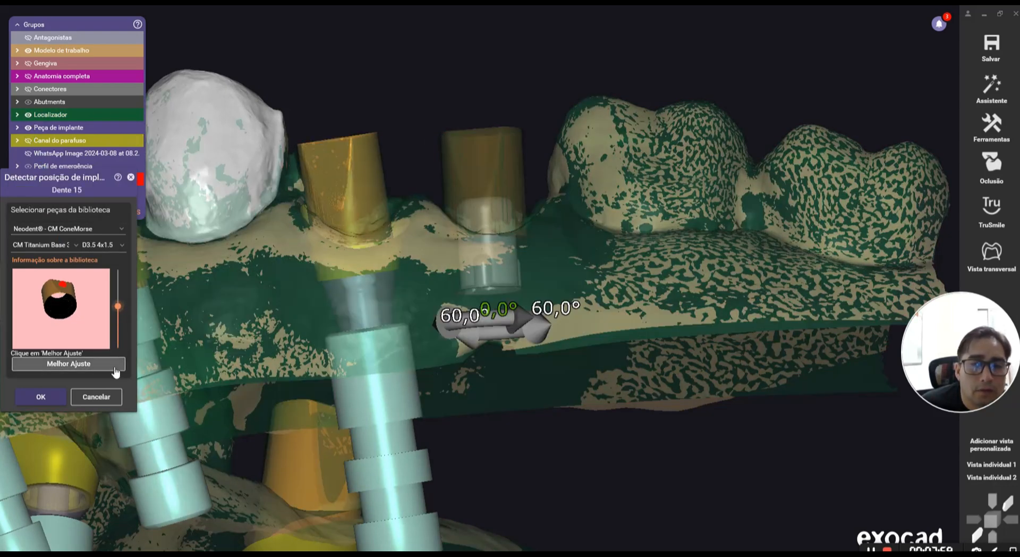
click(108, 367)
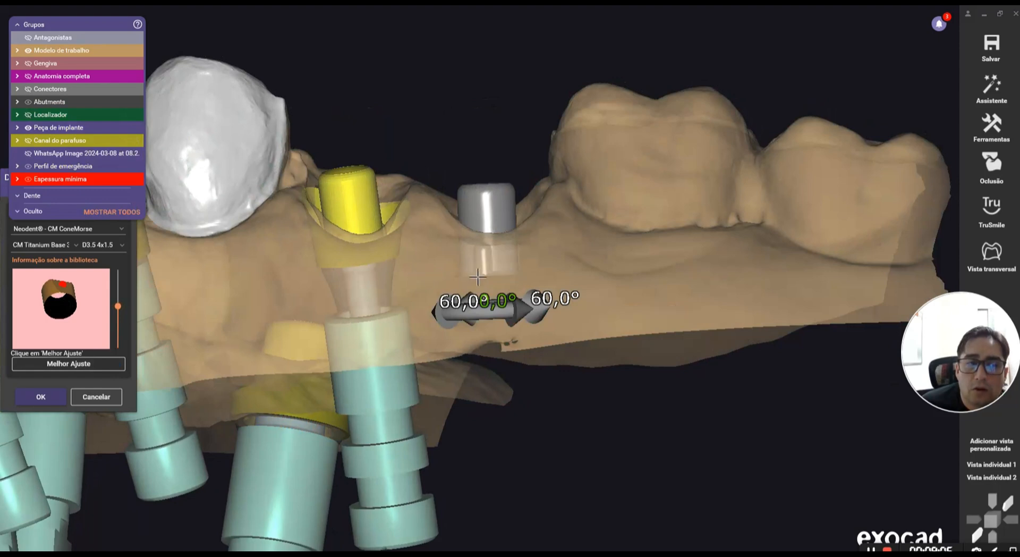
- Select the D3.5 4x2.5 titanium base for tooth 15, compare it with the Localizador scan, and hide the scan
click(114, 244)
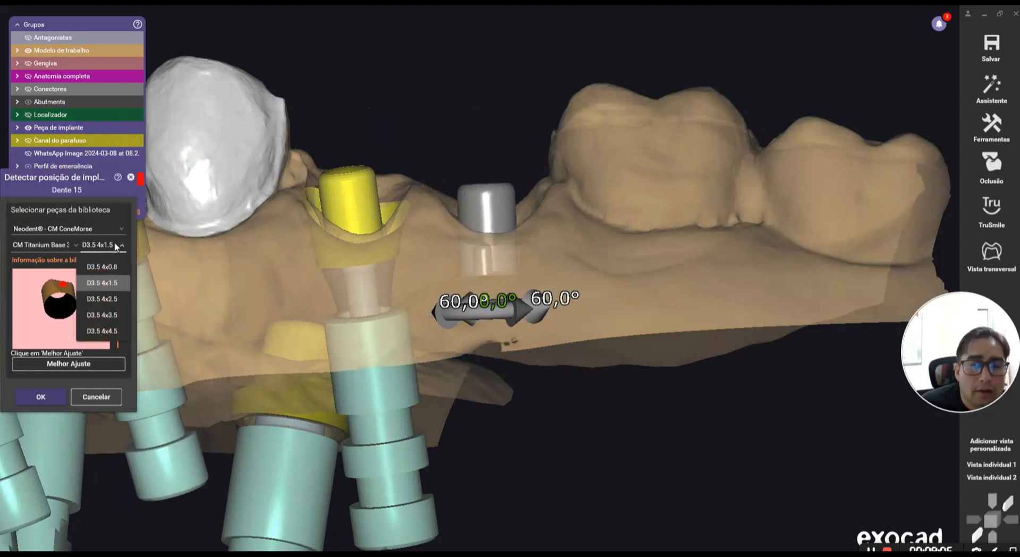
click(27, 114)
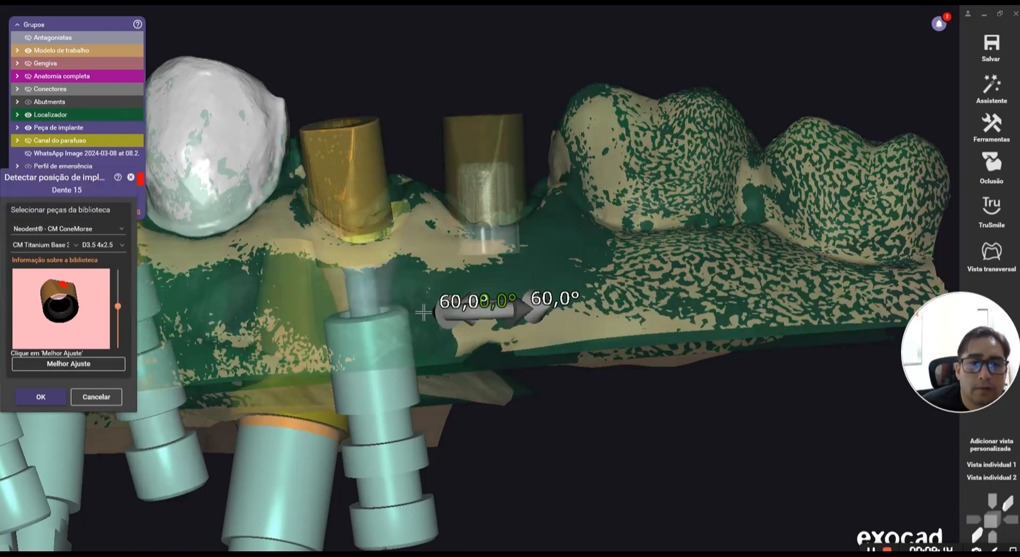
mouse_move(424, 313)
right_down()
mouse_move(412, 318)
mouse_move(413, 301)
right_up()
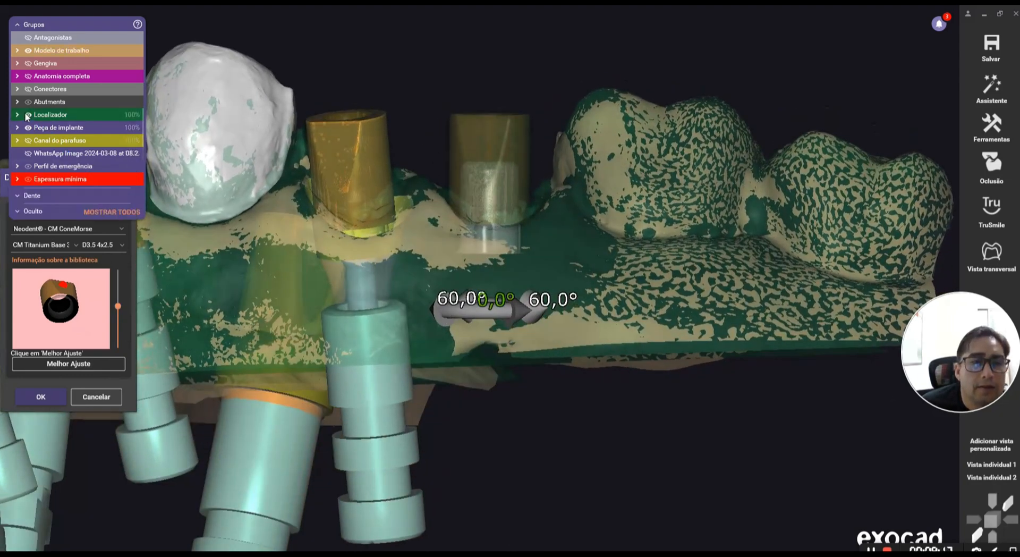
click(27, 115)
- Examine the fitted titanium base's height relative to the gingiva and the neighbouring analogue at tooth 15
right_drag(345, 233, 470, 280)
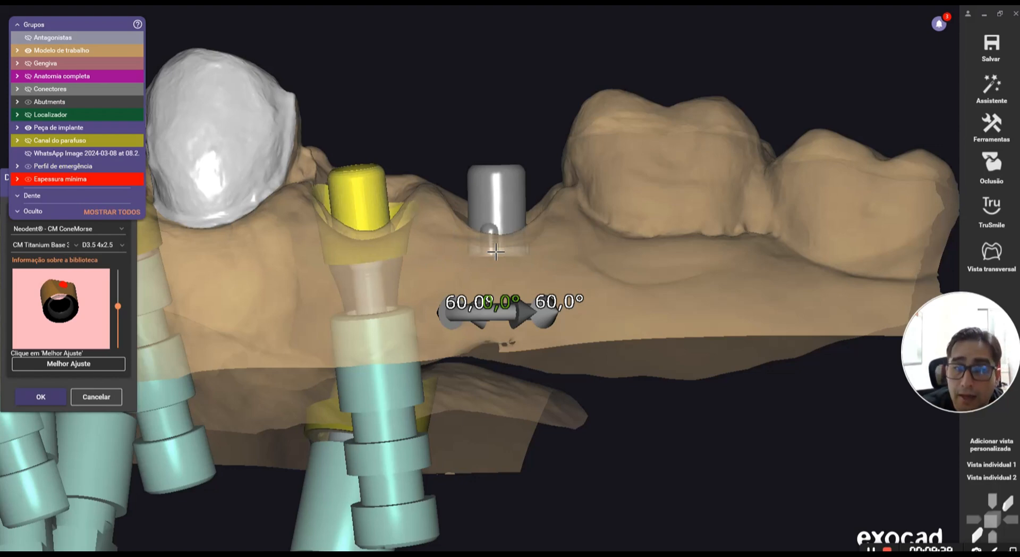
right_drag(495, 252, 474, 187)
right_drag(469, 232, 458, 254)
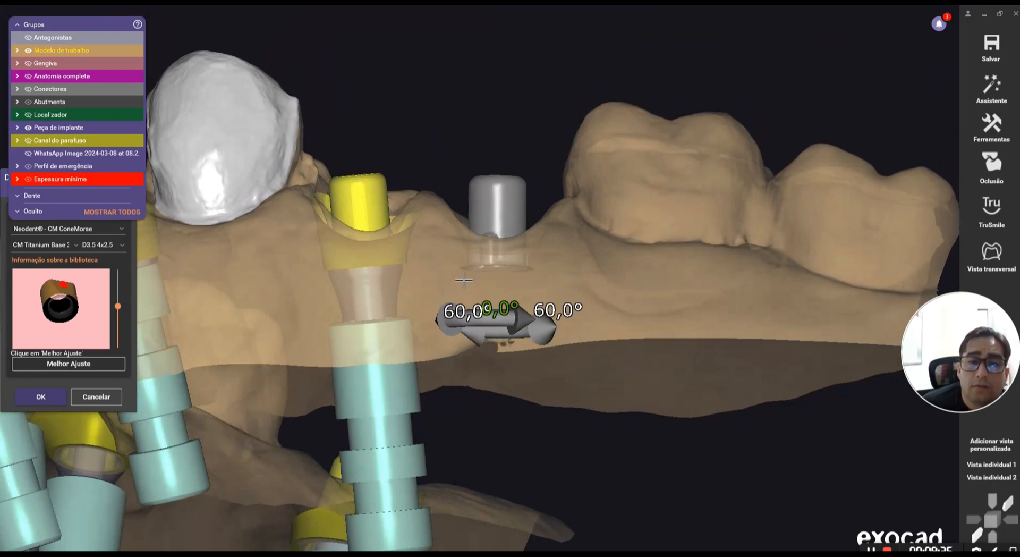
scroll(467, 276, up, 5)
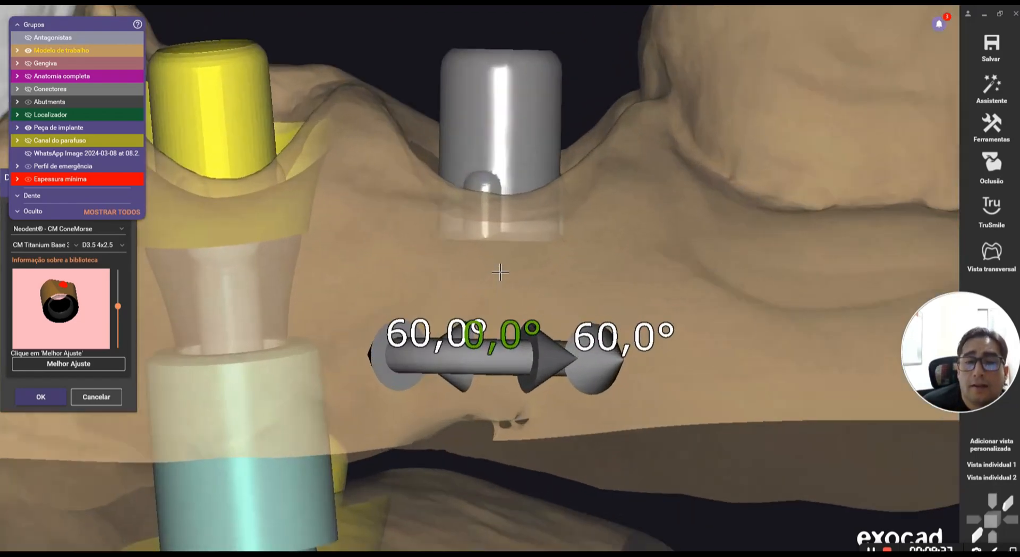
scroll(494, 266, up, 2)
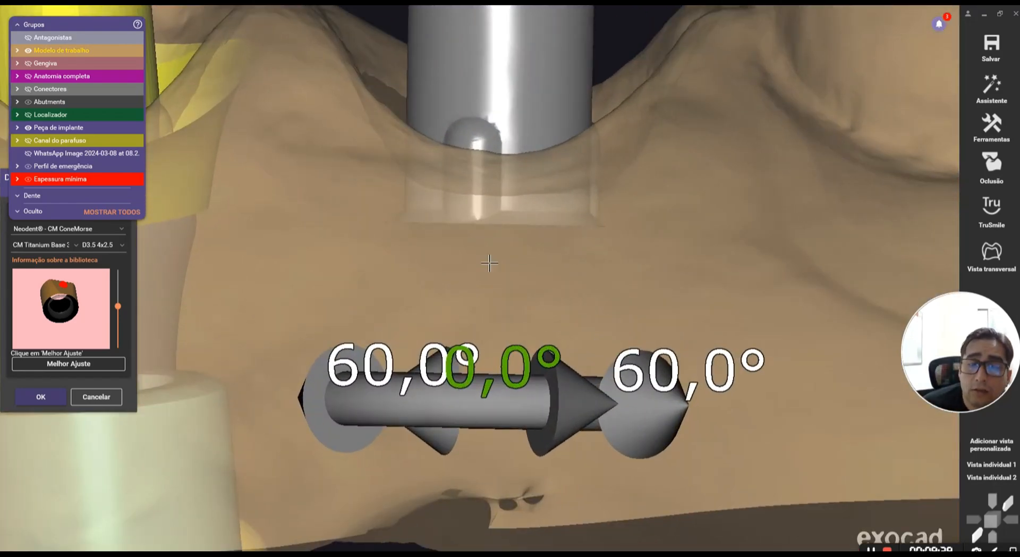
scroll(489, 255, down, 6)
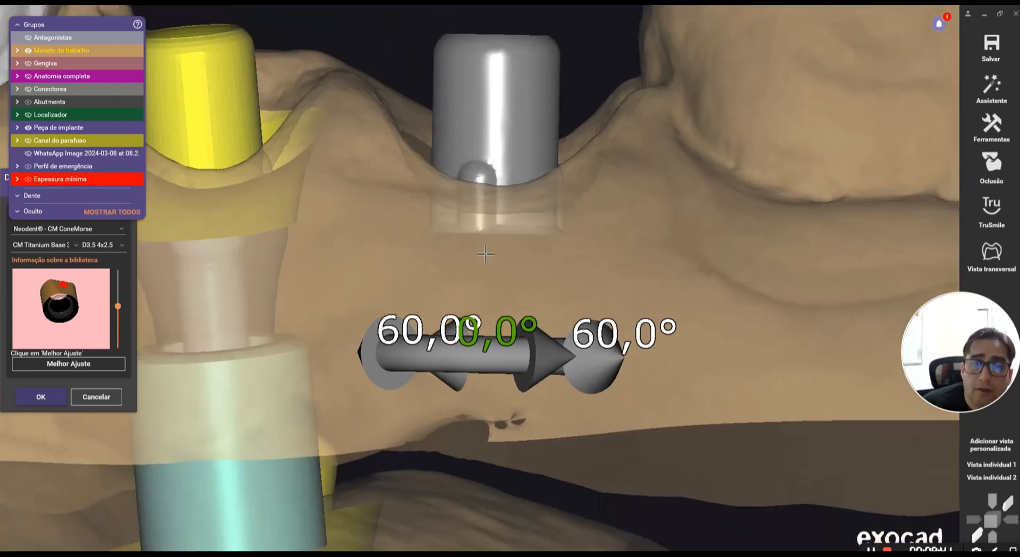
scroll(487, 254, down, 2)
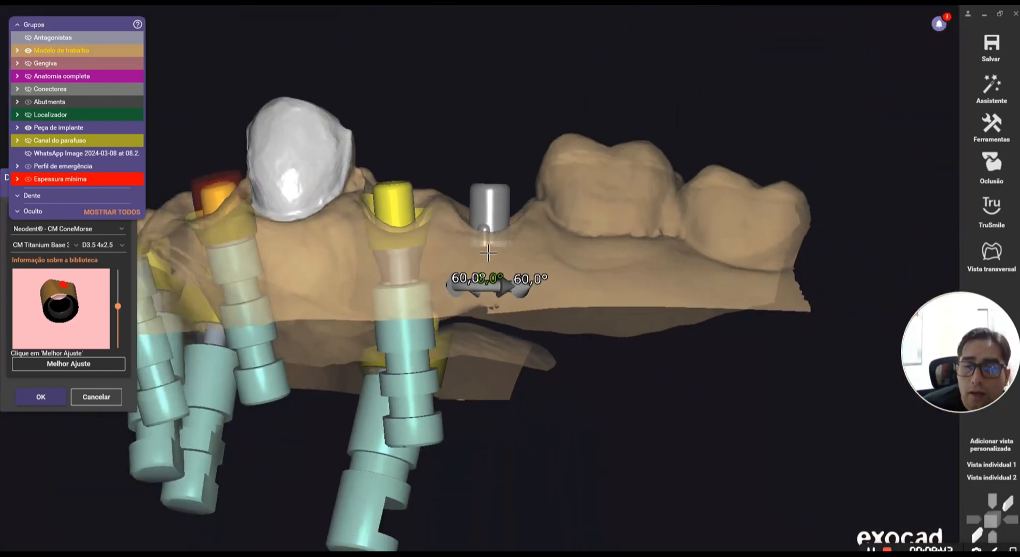
scroll(420, 245, down, 4)
- Examine all implants from the occlusal side and the distal analogue on the opposite side of the arch
right_drag(417, 269, 555, 335)
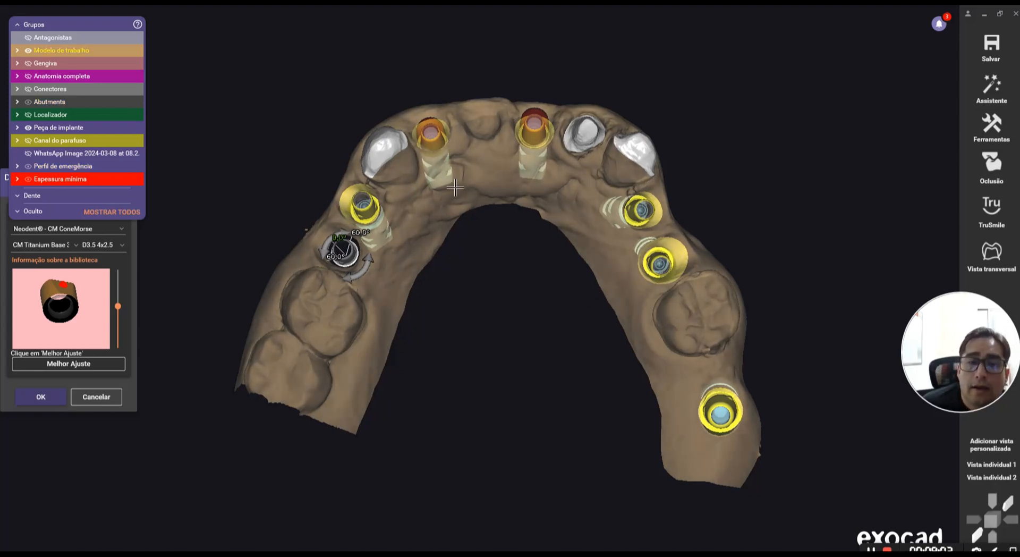
right_drag(453, 188, 454, 180)
scroll(454, 180, up, 5)
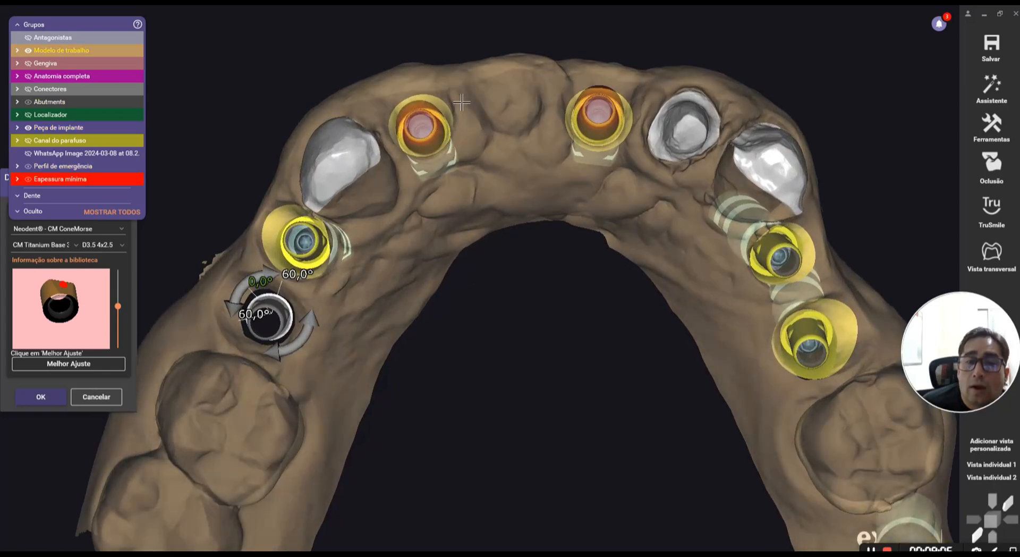
scroll(606, 289, down, 3)
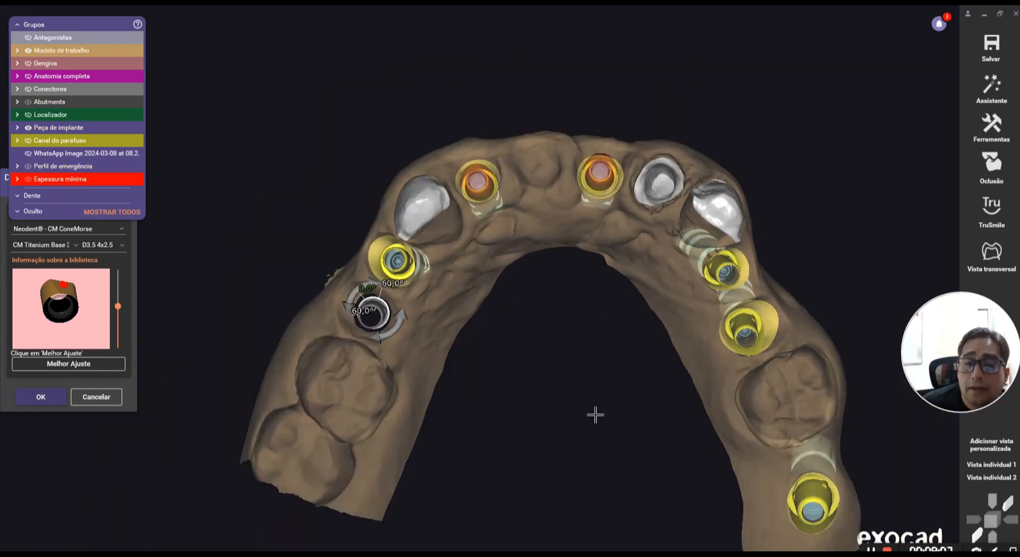
middle_drag(595, 414, 520, 292)
right_drag(519, 292, 547, 323)
scroll(740, 379, up, 3)
right_drag(740, 379, 717, 352)
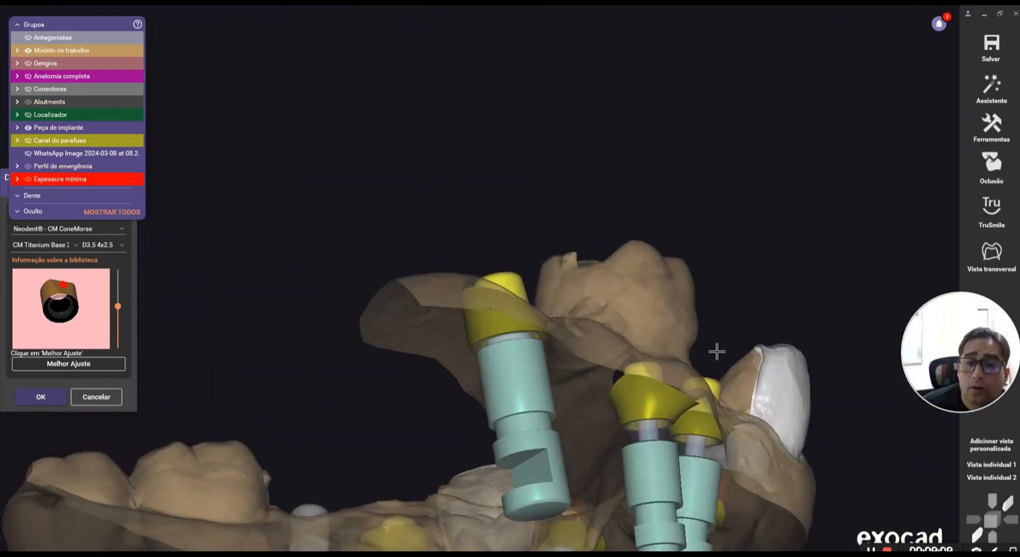
scroll(480, 319, up, 3)
right_drag(481, 303, 487, 325)
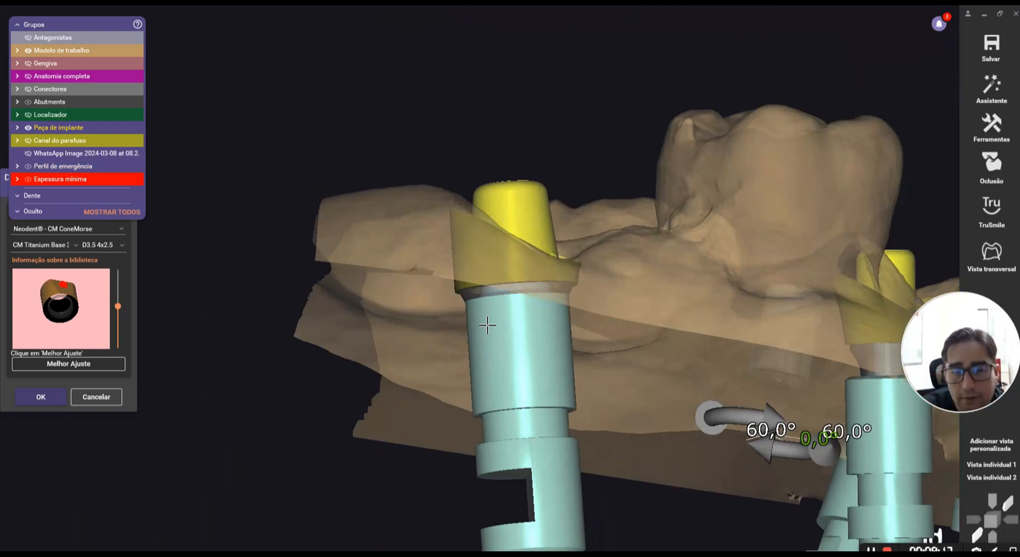
- Choose the Neodent GM GrandMorse library for tooth 15 and browse its titanium base parts without selecting one
click(114, 227)
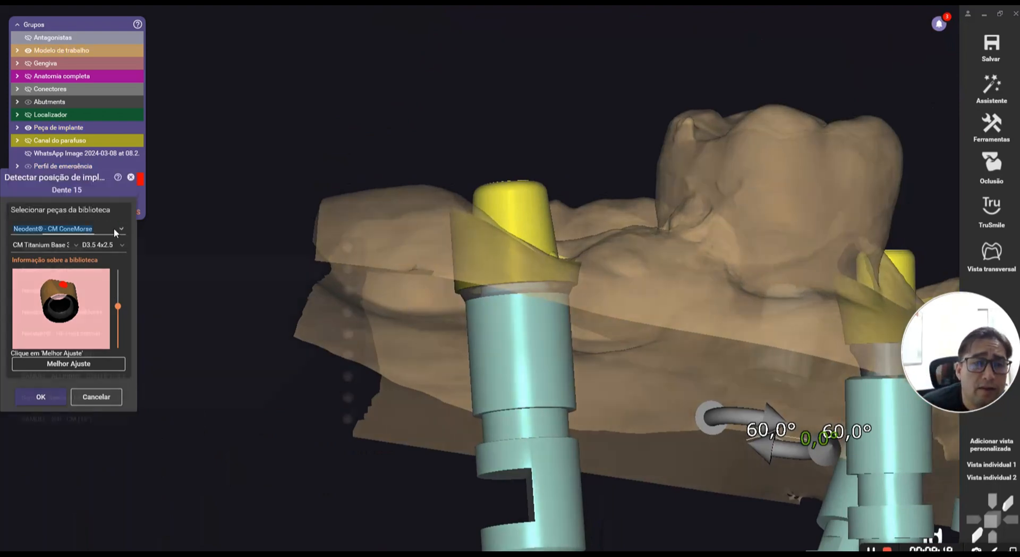
scroll(117, 298, up, 1)
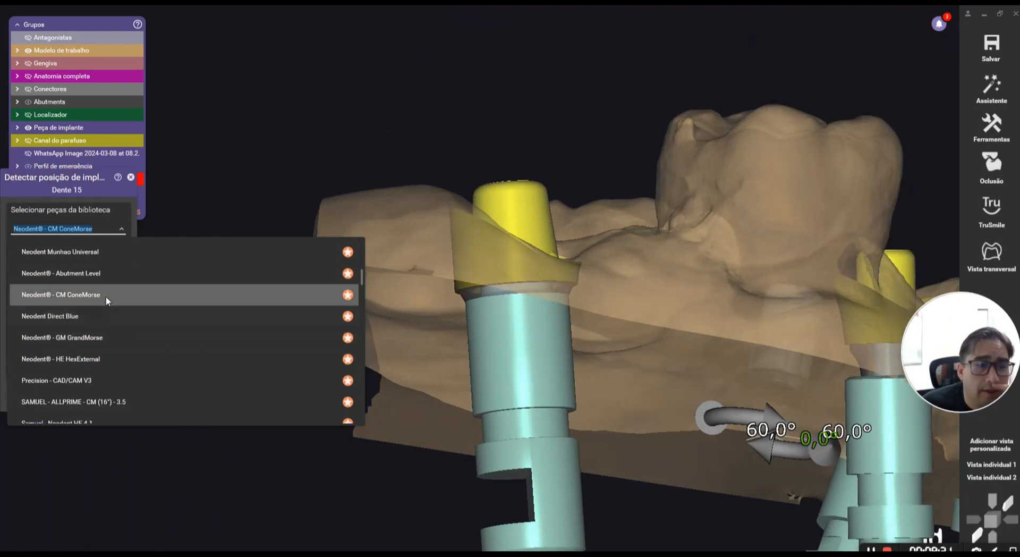
click(94, 336)
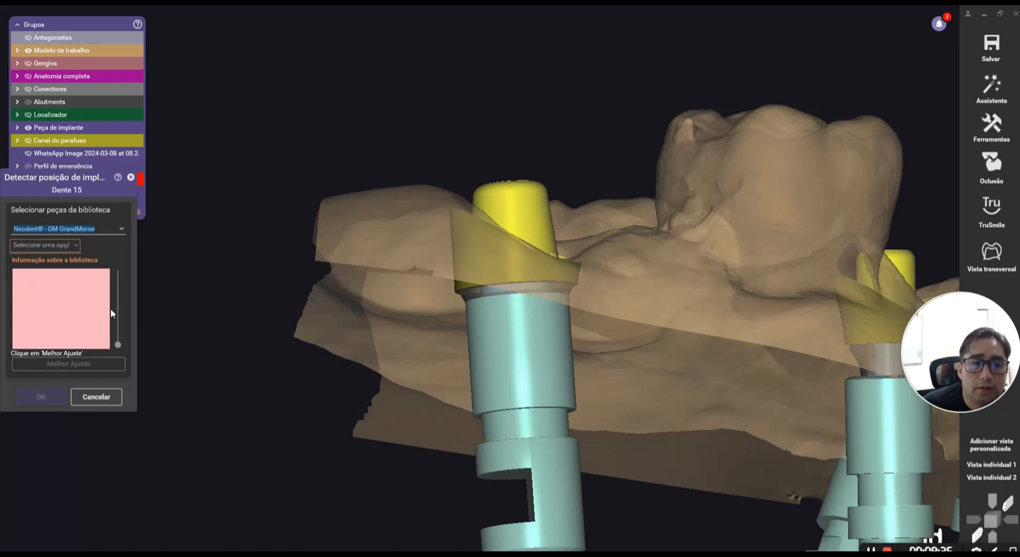
click(63, 245)
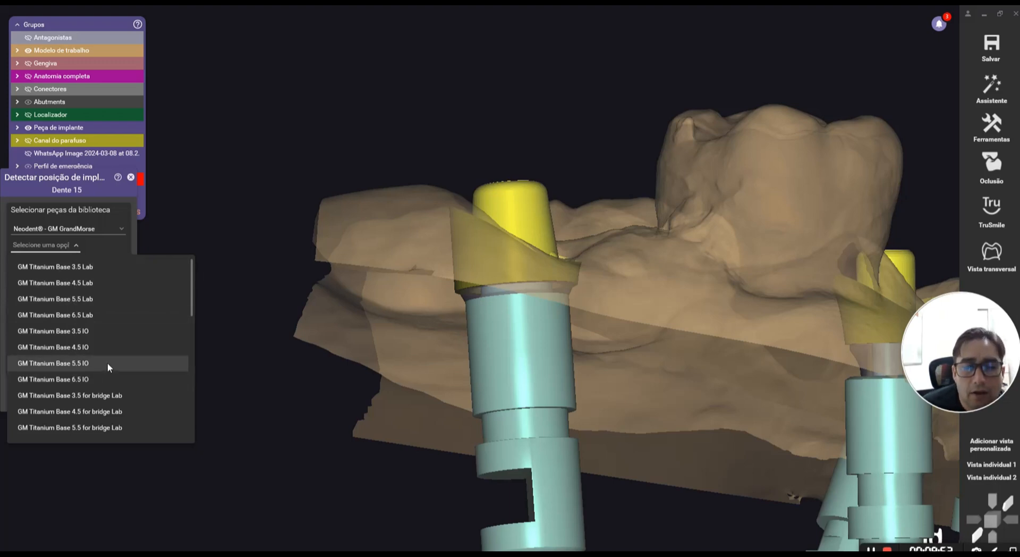
scroll(107, 363, down, 2)
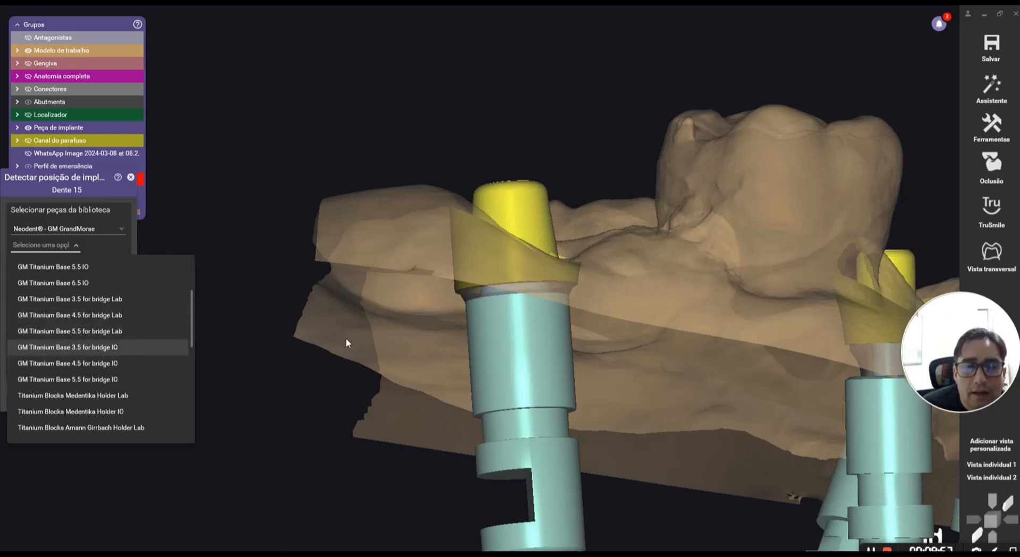
click(384, 340)
- Examine the two adjacent yellow titanium bases and their analogues beside the molar on the opposite side
scroll(458, 333, down, 3)
right_drag(469, 323, 443, 420)
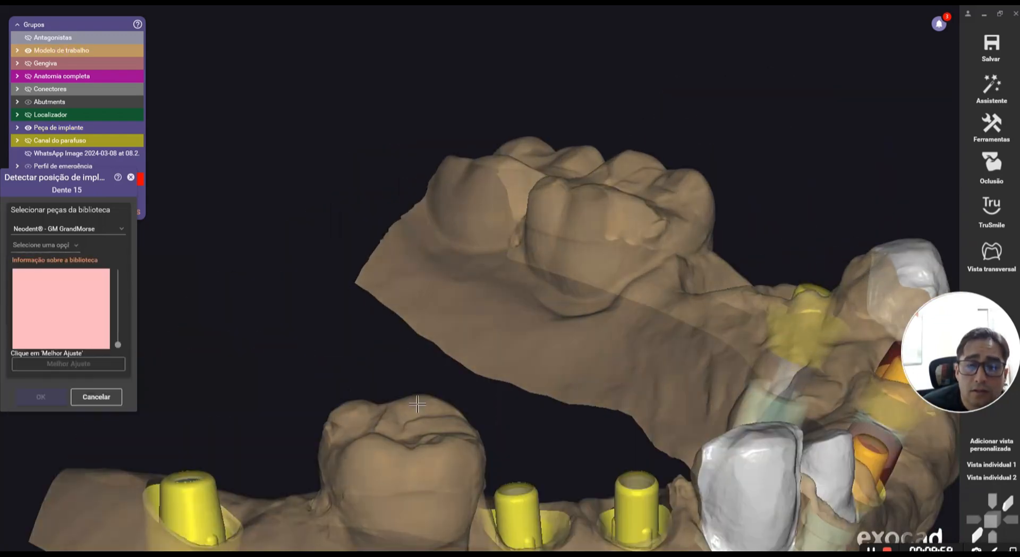
middle_drag(444, 419, 426, 250)
scroll(425, 250, up, 2)
scroll(439, 282, down, 1)
right_drag(439, 282, 512, 357)
scroll(512, 357, up, 3)
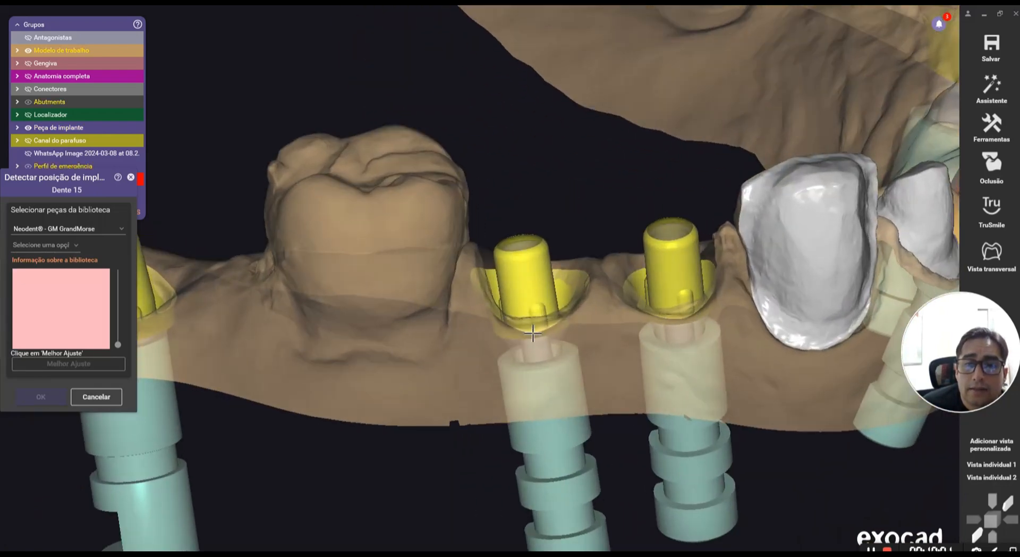
right_drag(531, 250, 464, 288)
scroll(504, 234, up, 3)
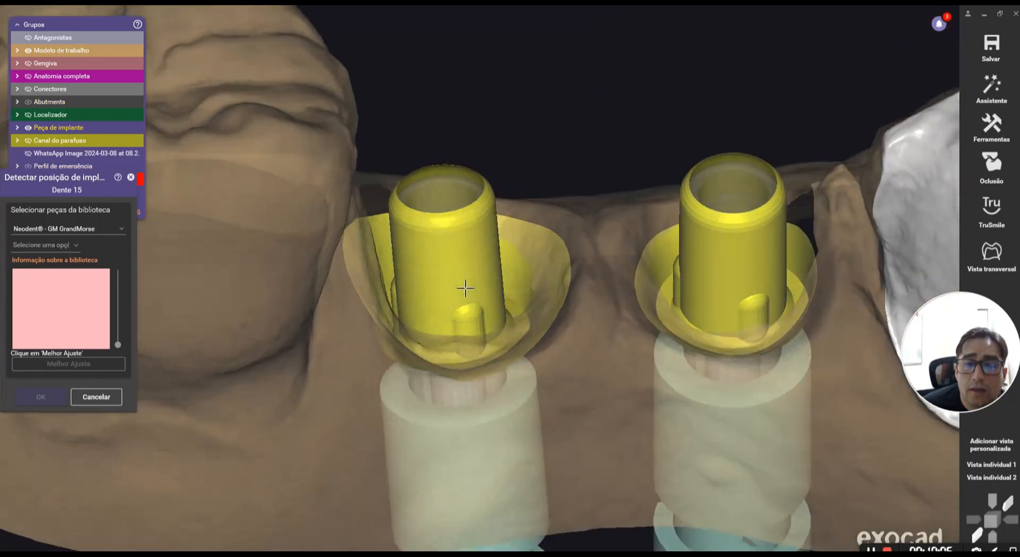
scroll(464, 313, down, 2)
right_drag(466, 353, 464, 330)
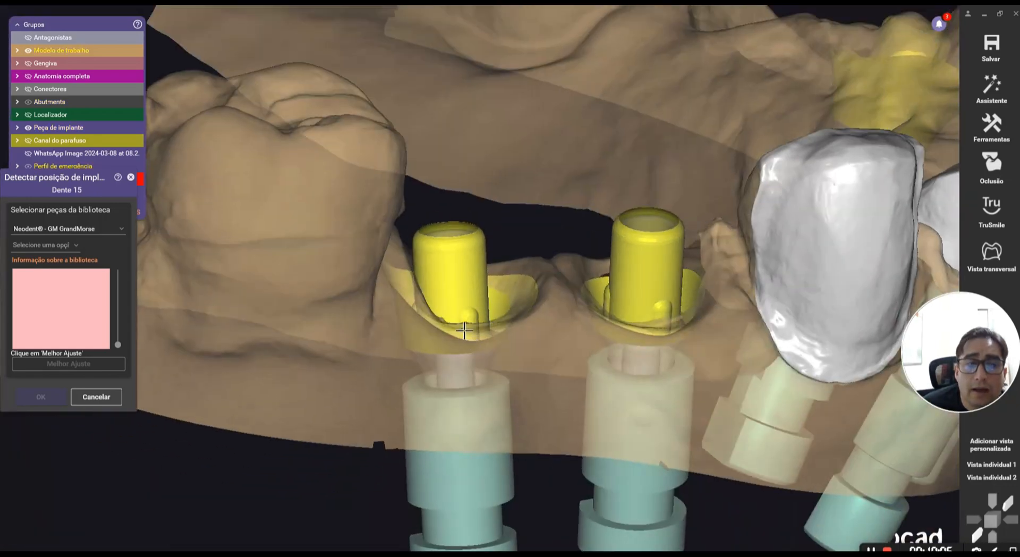
- Review the Lab, IO and bridge variants of the GM titanium bases in the GrandMorse library
click(57, 244)
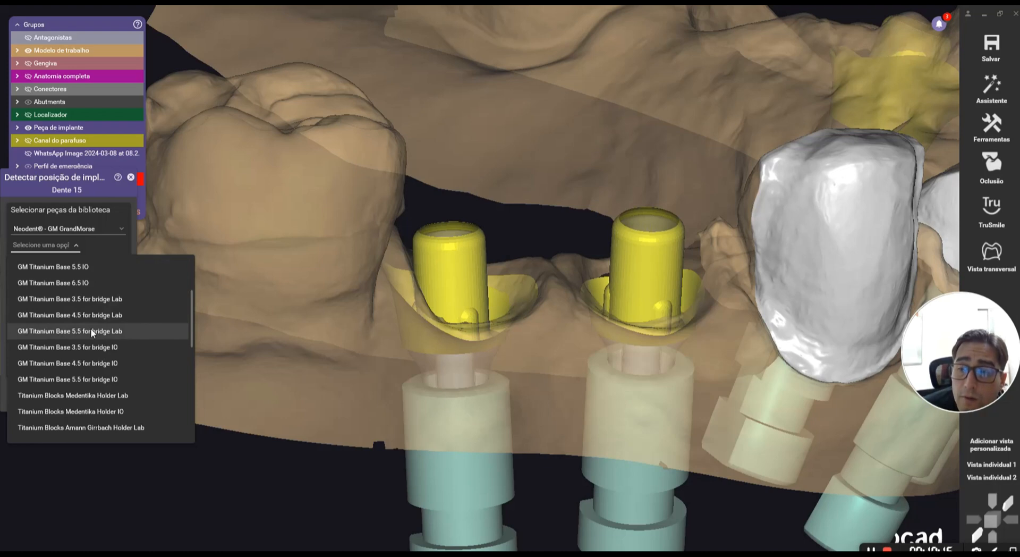
scroll(90, 336, up, 2)
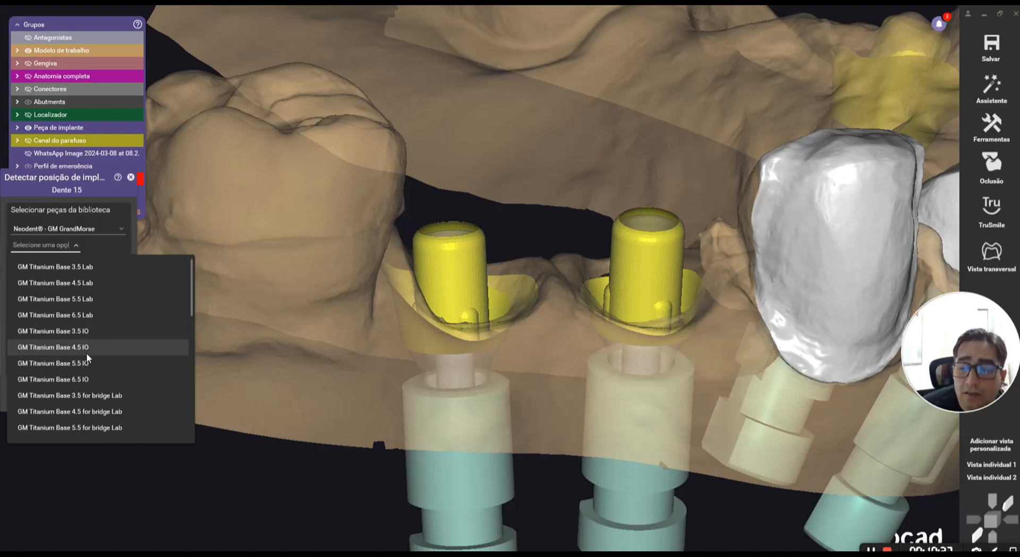
scroll(505, 387, down, 3)
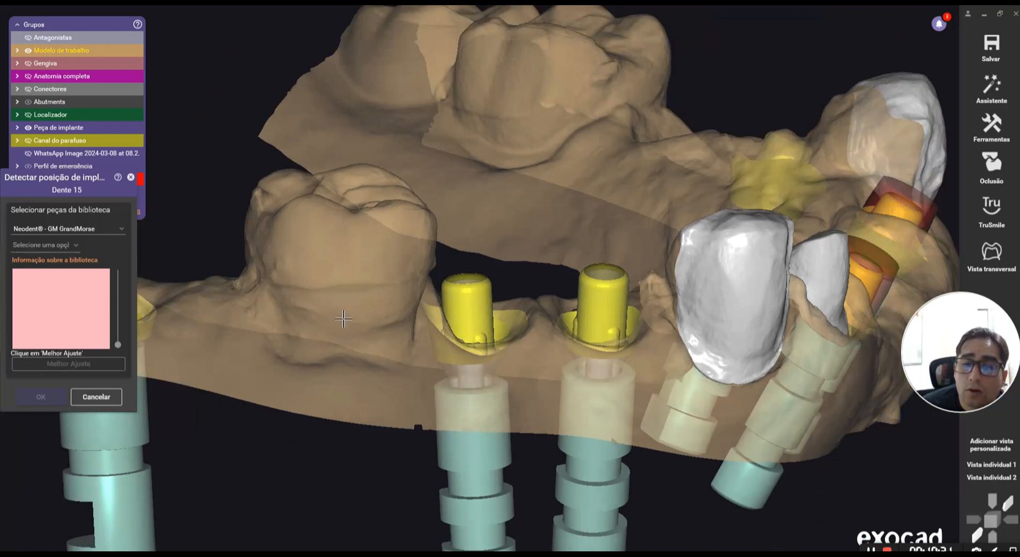
- Examine the analogues' positions and angulations around the whole arch through the translucent working model
right_drag(386, 318, 497, 407)
scroll(573, 313, up, 3)
mouse_move(573, 306)
right_down()
mouse_move(560, 374)
mouse_move(587, 320)
right_up()
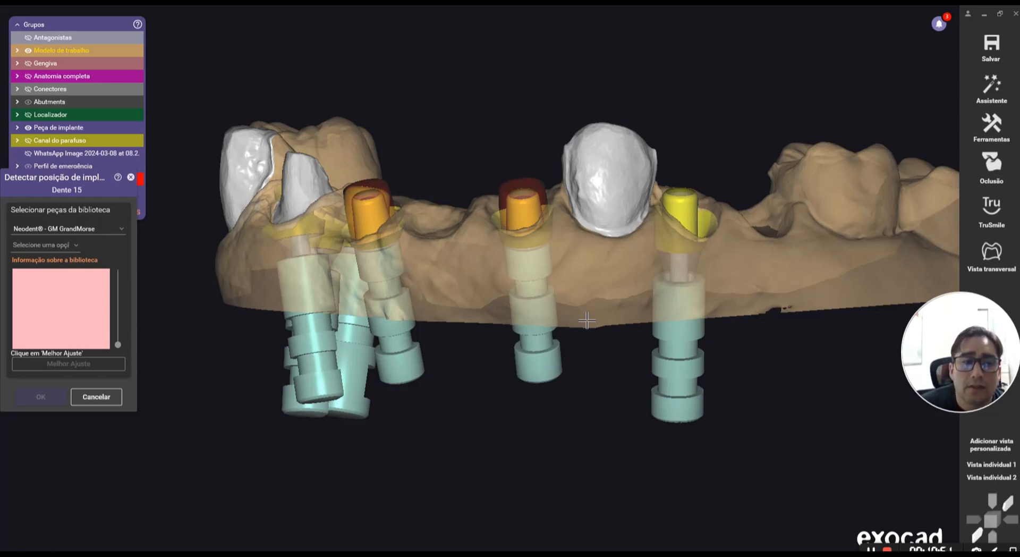
scroll(448, 296, down, 3)
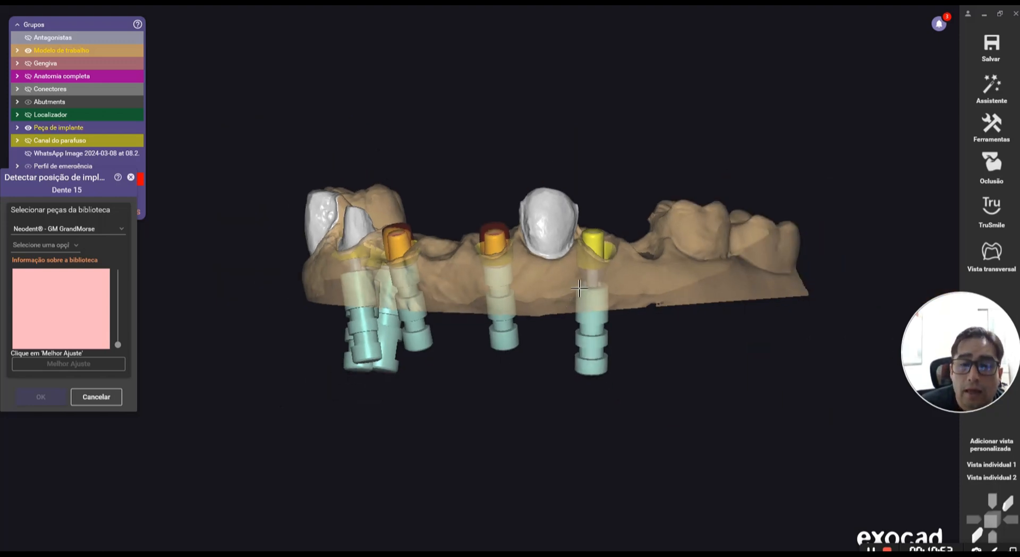
scroll(578, 299, down, 2)
right_drag(577, 299, 574, 308)
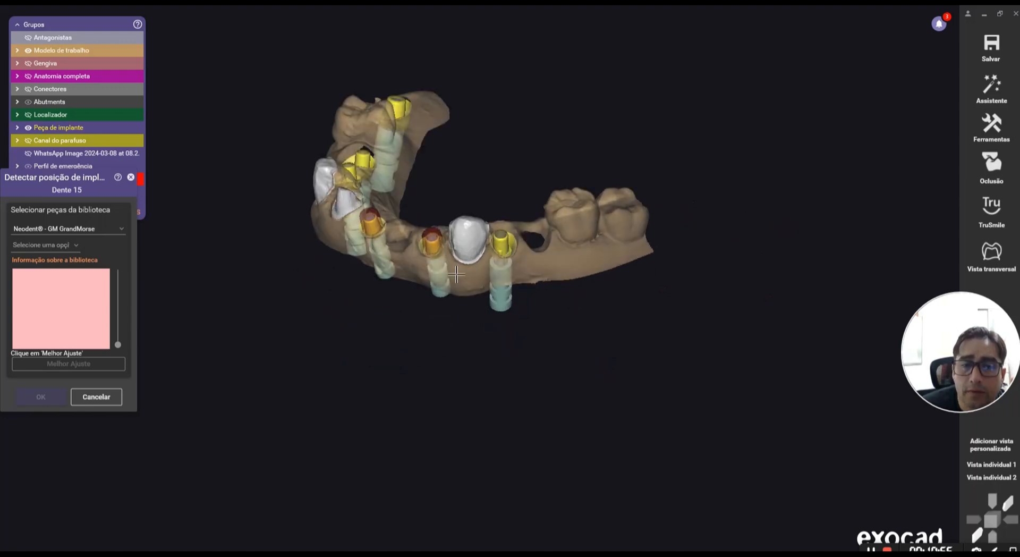
scroll(437, 305, up, 2)
scroll(502, 354, down, 1)
right_drag(437, 306, 453, 384)
middle_drag(453, 384, 461, 359)
right_drag(467, 356, 451, 355)
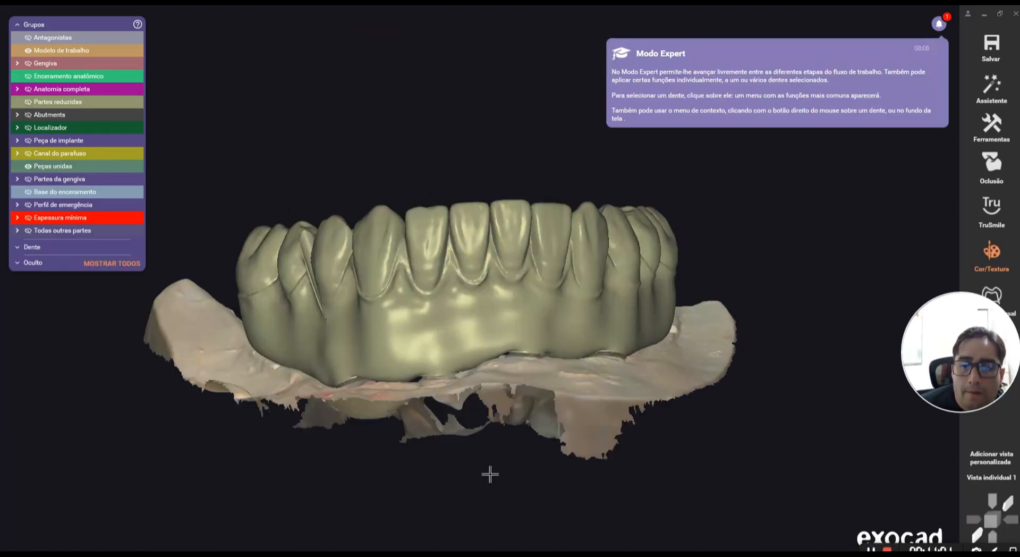
- Hide the joined prosthesis and display the locators on the lower working model
right_drag(481, 462, 477, 442)
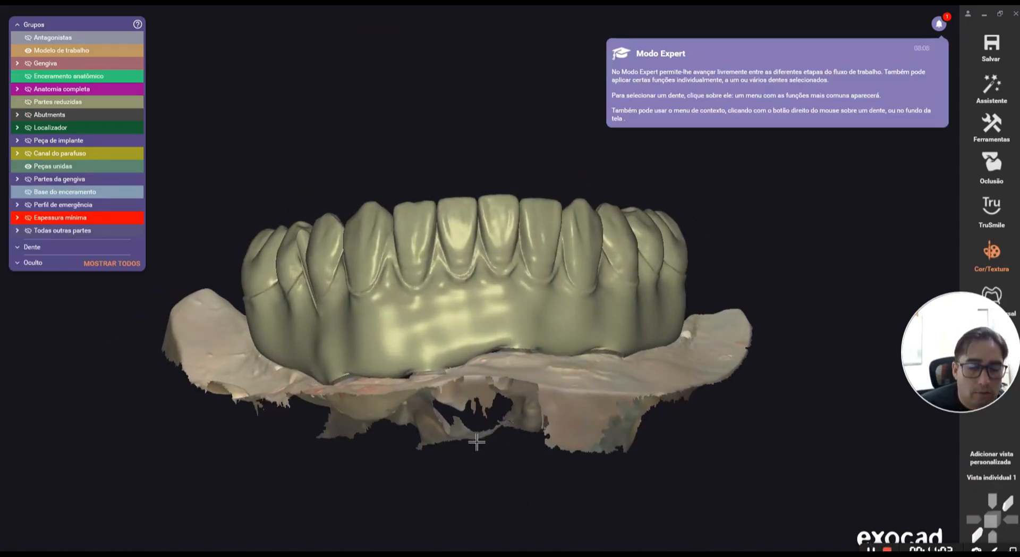
ctrl+middle_click(477, 442)
ctrl+shift+middle_click(477, 442)
ctrl+middle_click(464, 277)
right_drag(464, 278, 516, 414)
click(30, 128)
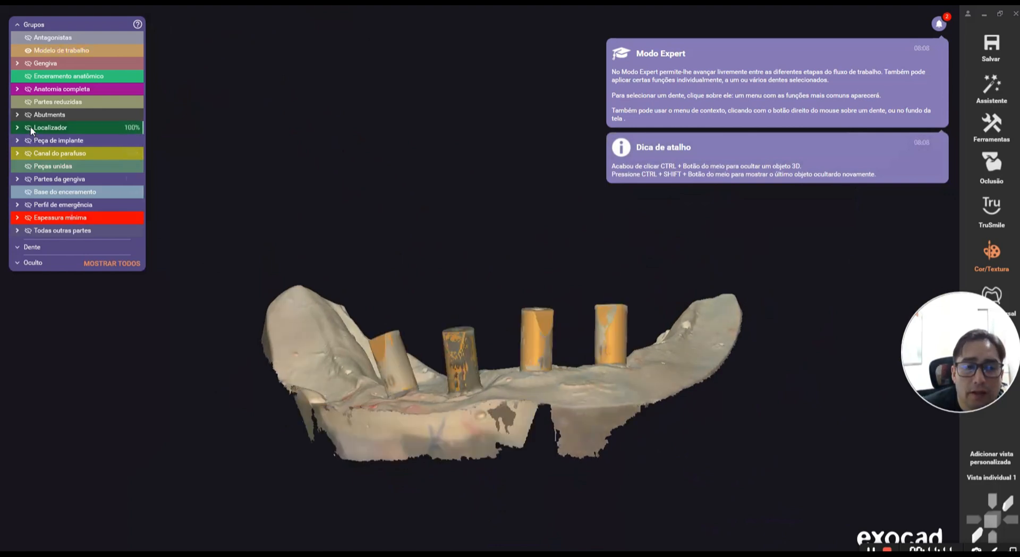
scroll(491, 348, up, 5)
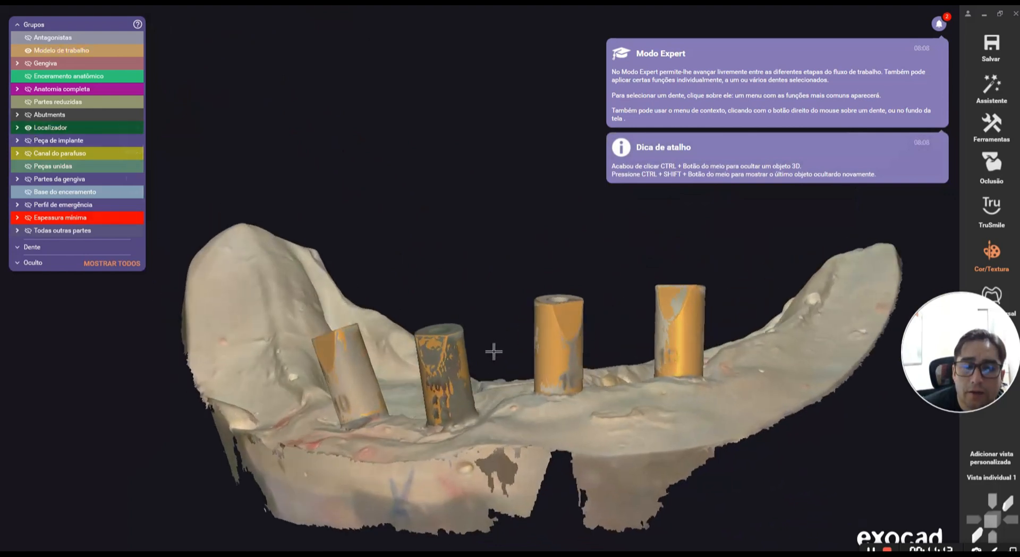
right_drag(494, 351, 494, 351)
right_drag(642, 352, 640, 367)
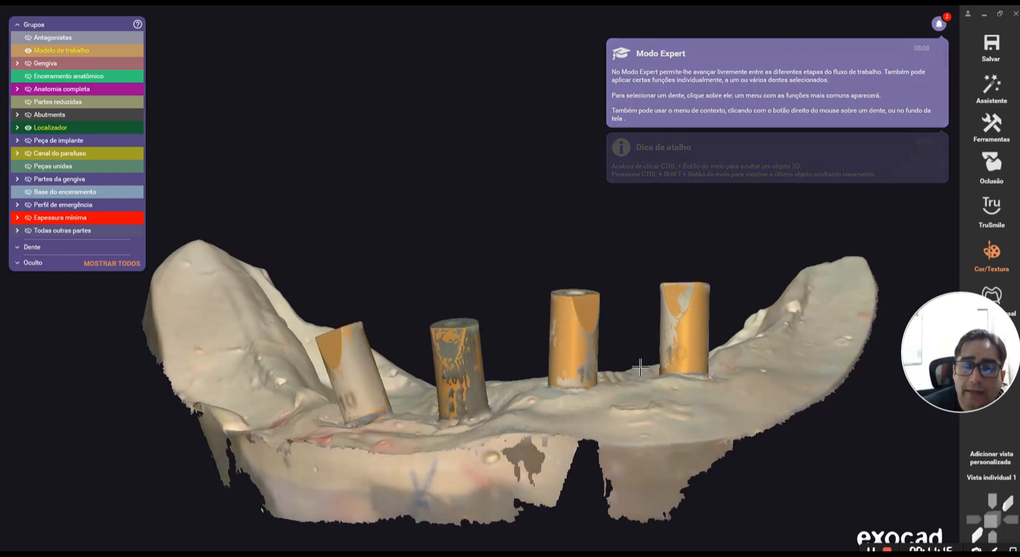
- Hide the locator geometries of teeth 34, 31, 43 and 45 and examine the markings on the scanned locators
click(17, 128)
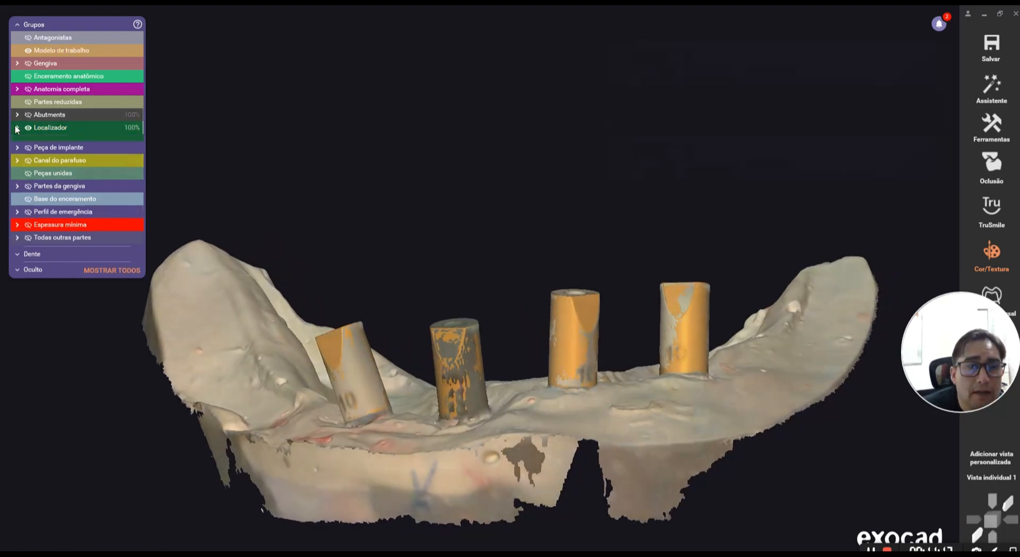
click(39, 140)
click(41, 166)
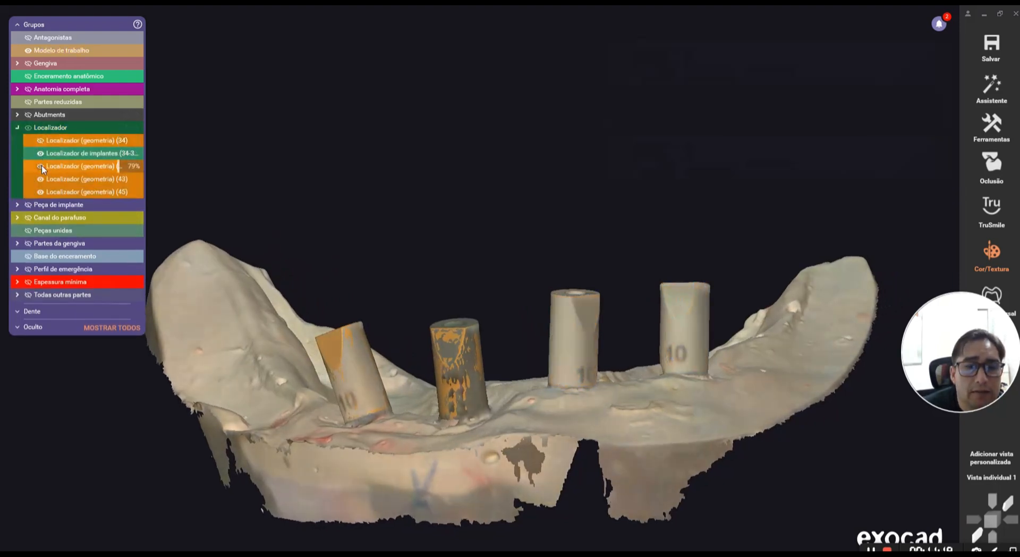
click(40, 179)
click(39, 192)
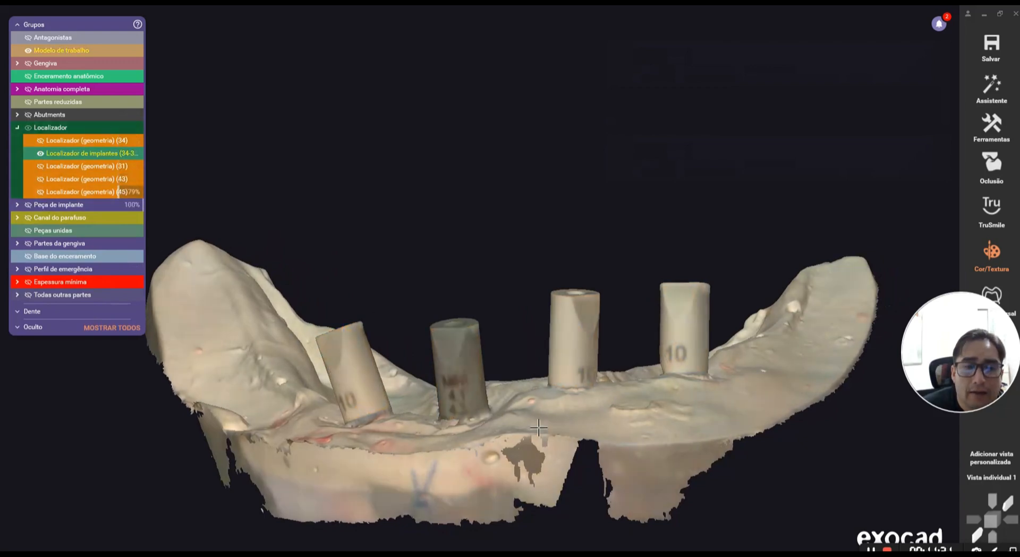
scroll(476, 404, up, 5)
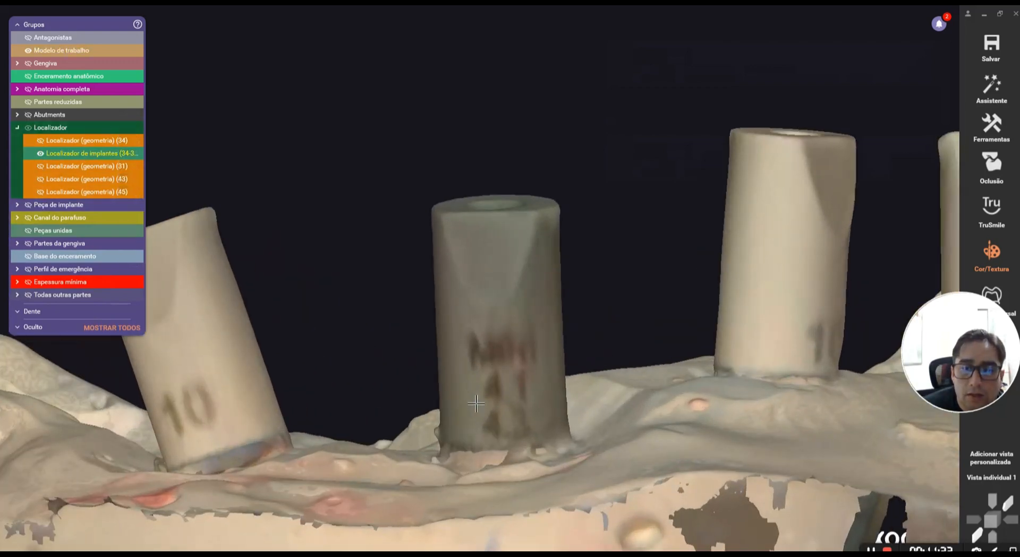
scroll(476, 404, down, 4)
middle_drag(475, 404, 480, 284)
right_drag(480, 285, 506, 400)
scroll(504, 395, down, 3)
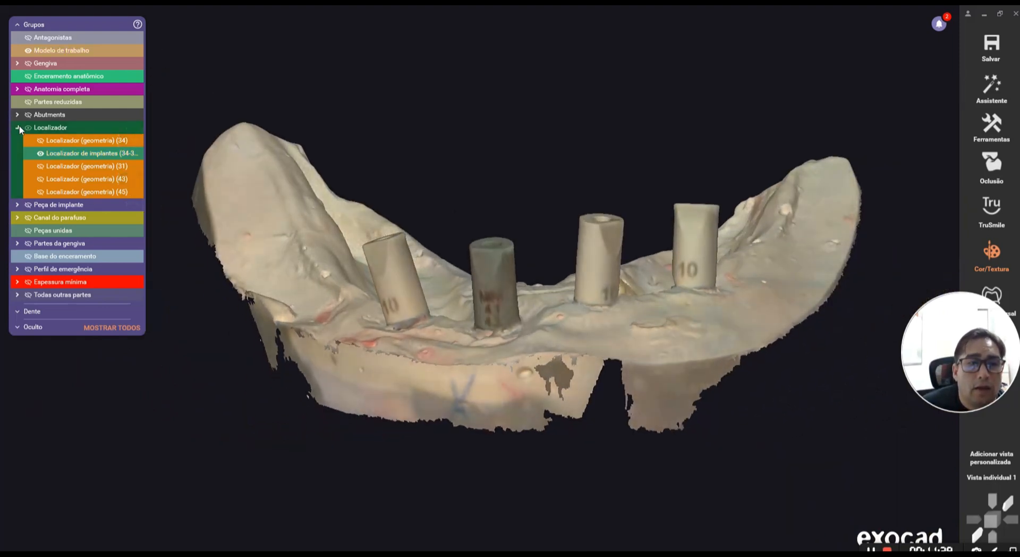
- Show the abutments with their emergence profiles and hide the working model and all locators
click(28, 115)
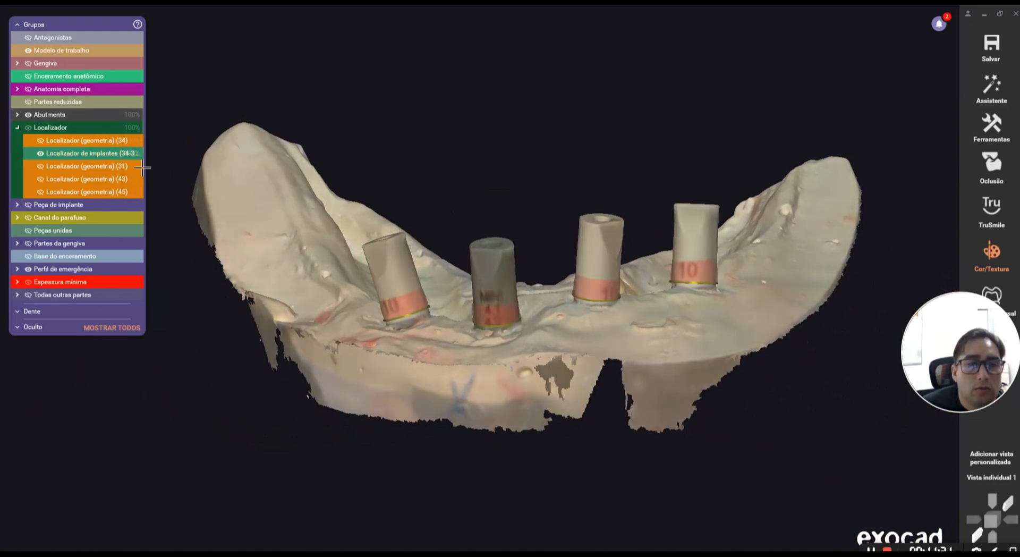
click(29, 51)
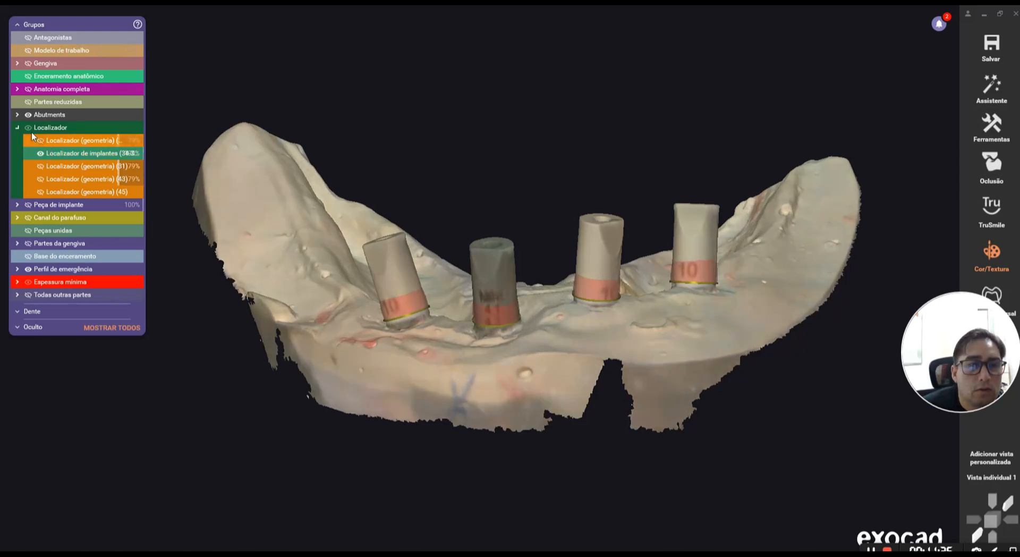
click(28, 128)
scroll(486, 295, up, 5)
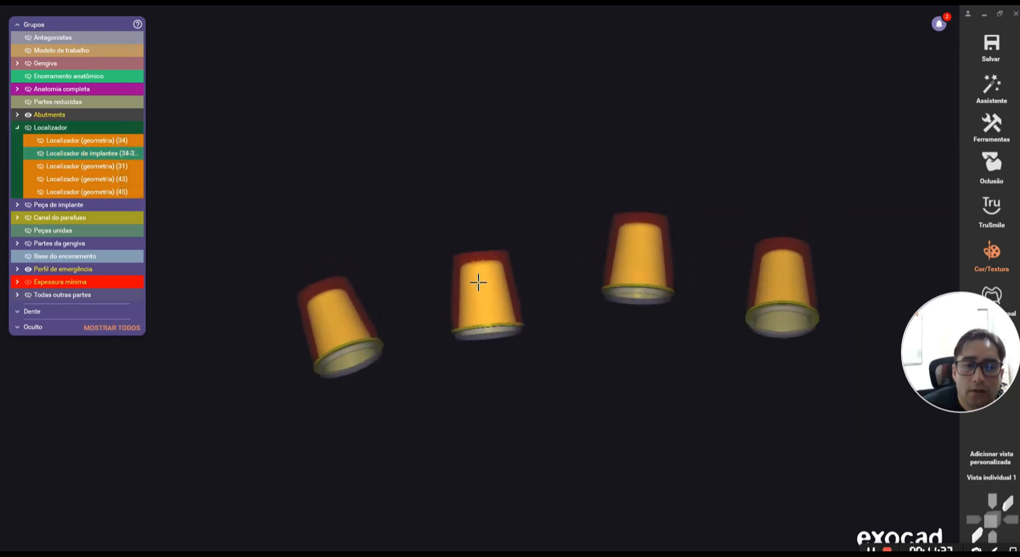
scroll(478, 282, up, 3)
- Hide the minimum-thickness shells of two adjacent bases, expose the grey titanium base under one yellow cover and make it opaque
click(459, 268)
click(292, 305)
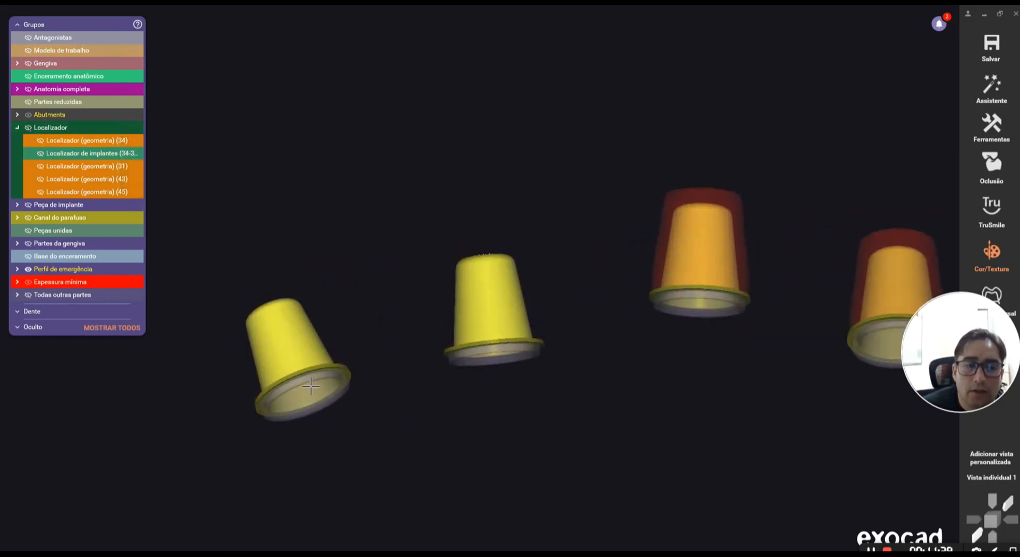
scroll(310, 386, up, 3)
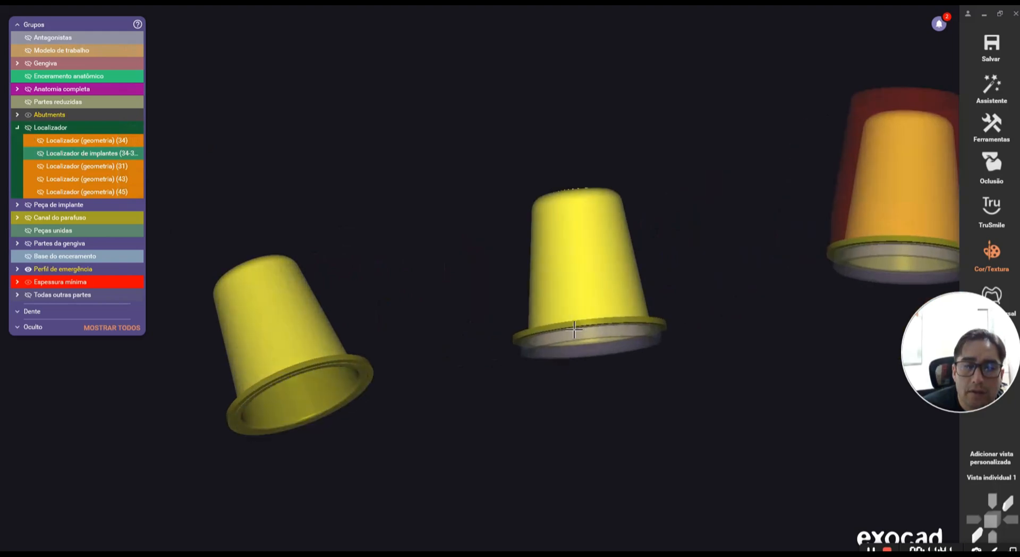
middle_click(574, 284)
scroll(574, 307, down, 2)
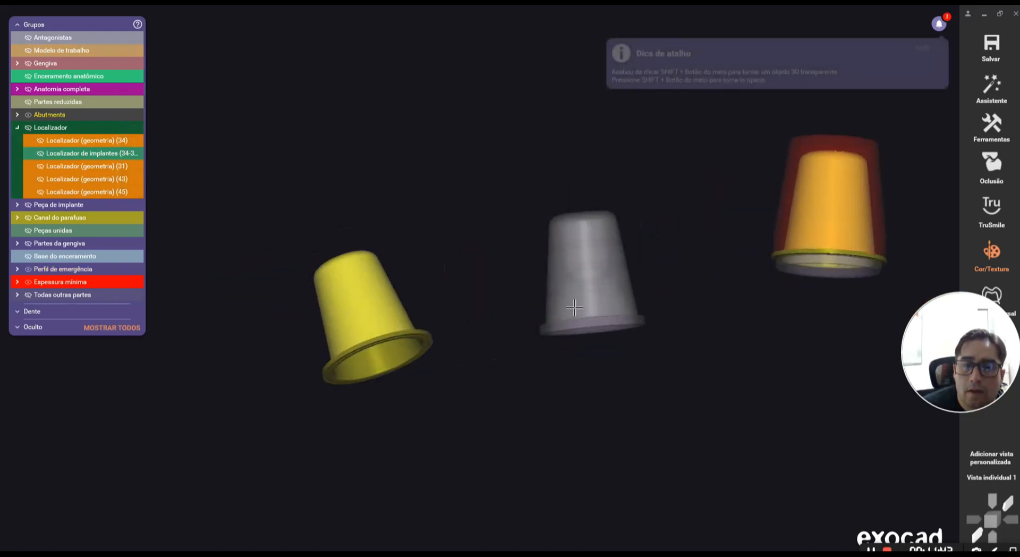
right_drag(575, 307, 558, 352)
shift+middle_click(587, 280)
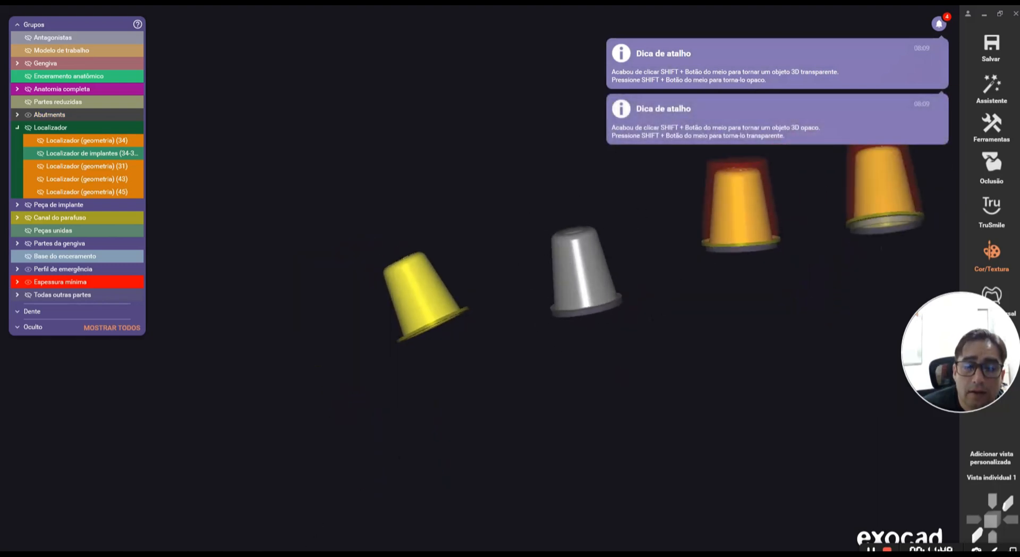
- Switch to the tooth 15 case and choose the Neodent Abutment Level library with the Mini Abutment 4.1 IO part
mouse_move(269, 552)
click(220, 537)
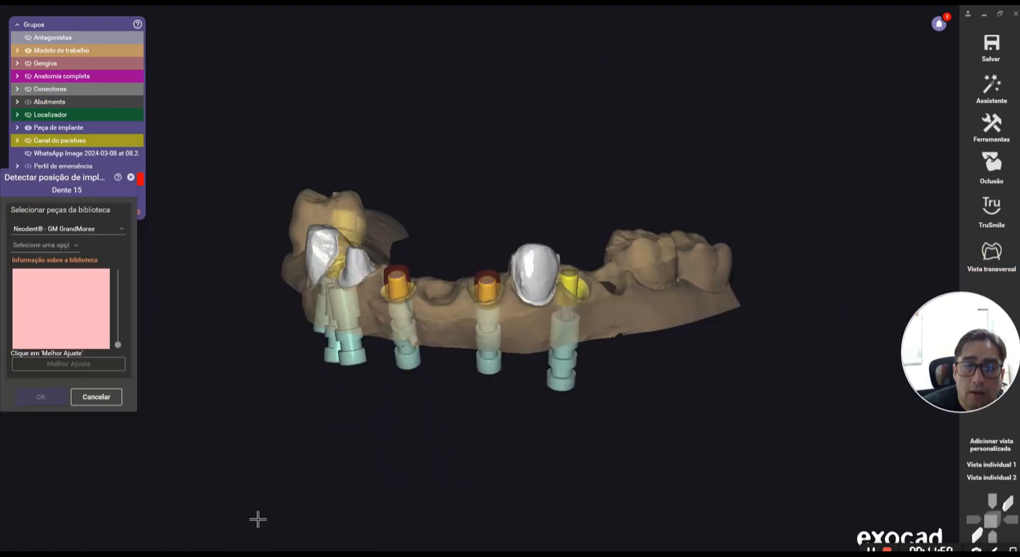
click(116, 228)
scroll(110, 302, up, 3)
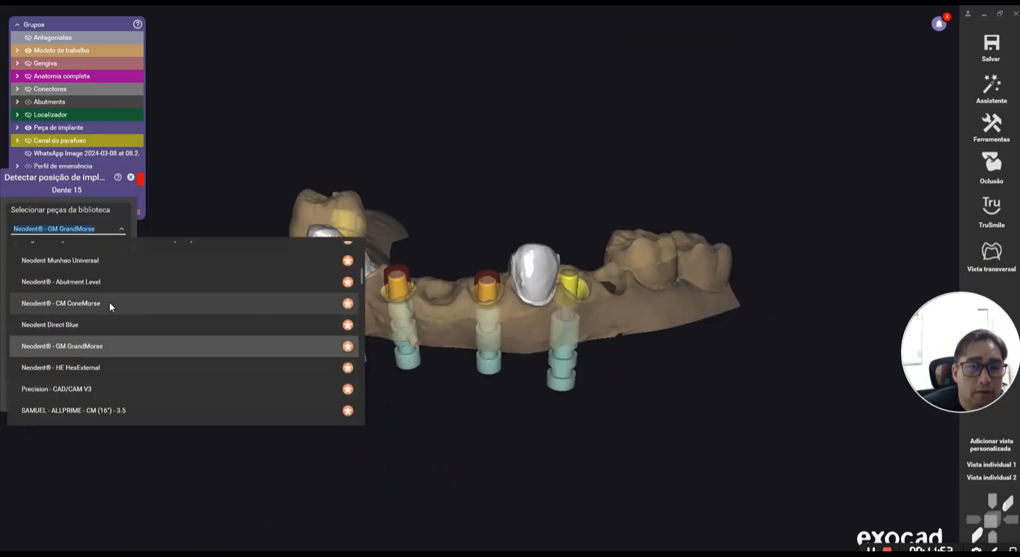
click(87, 281)
click(62, 246)
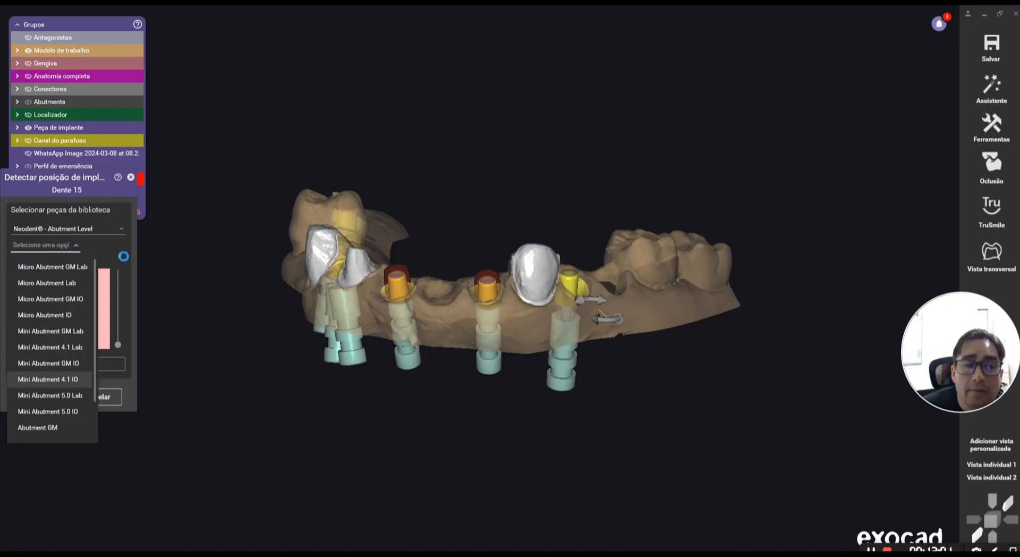
click(48, 379)
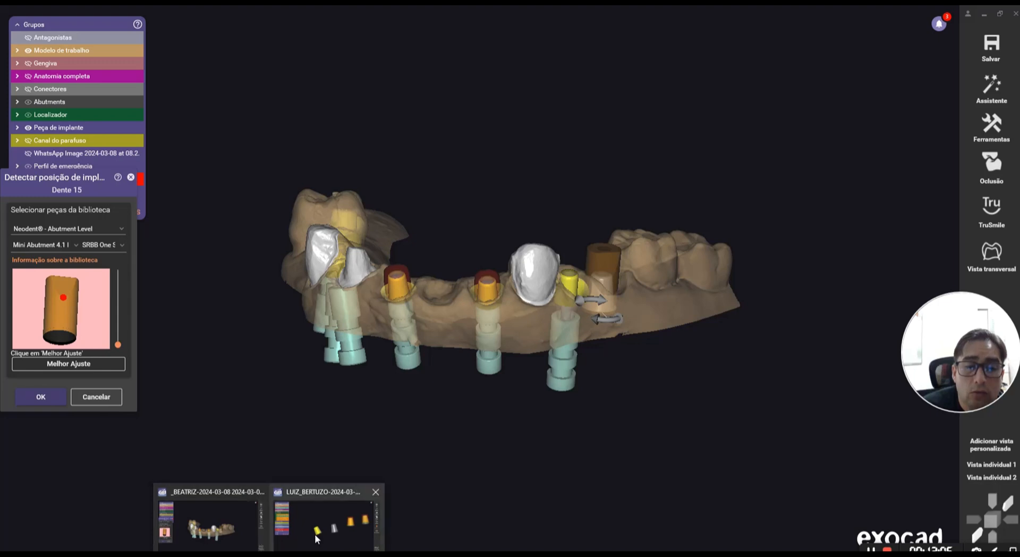
- Switch to the lower full-arch case and show its working model around the titanium bases
click(317, 538)
key(m)
right_drag(397, 434, 610, 309)
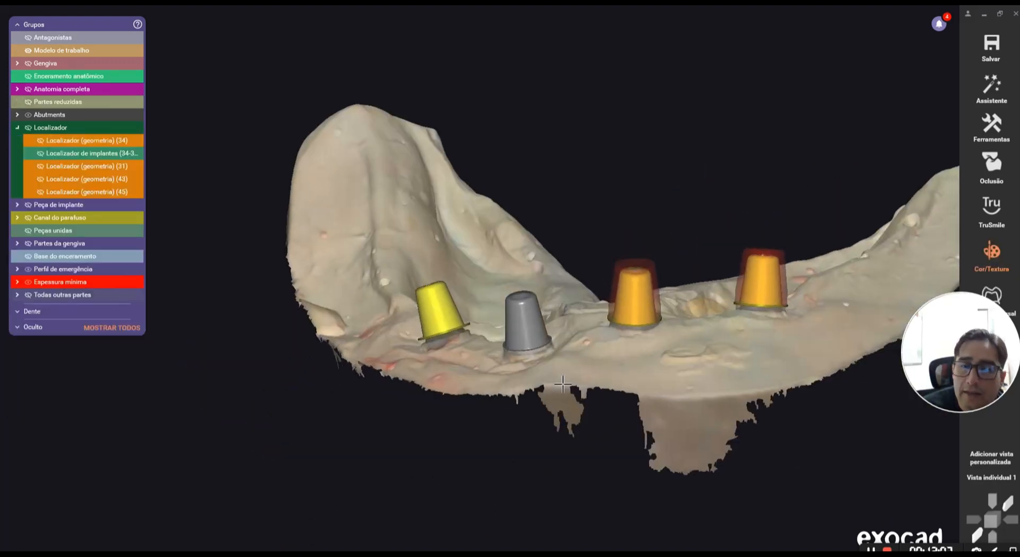
scroll(707, 309, up, 3)
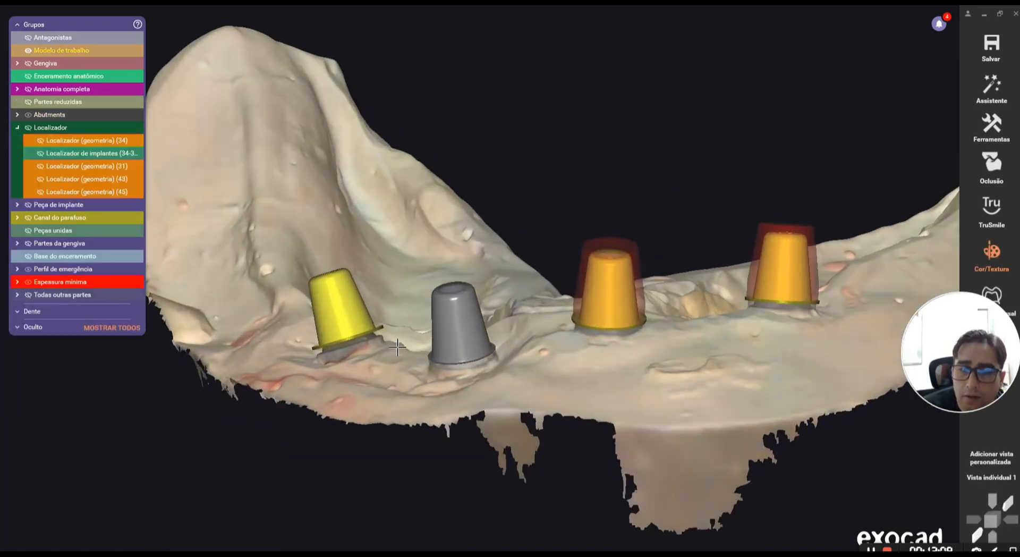
scroll(567, 369, down, 3)
right_drag(566, 369, 562, 366)
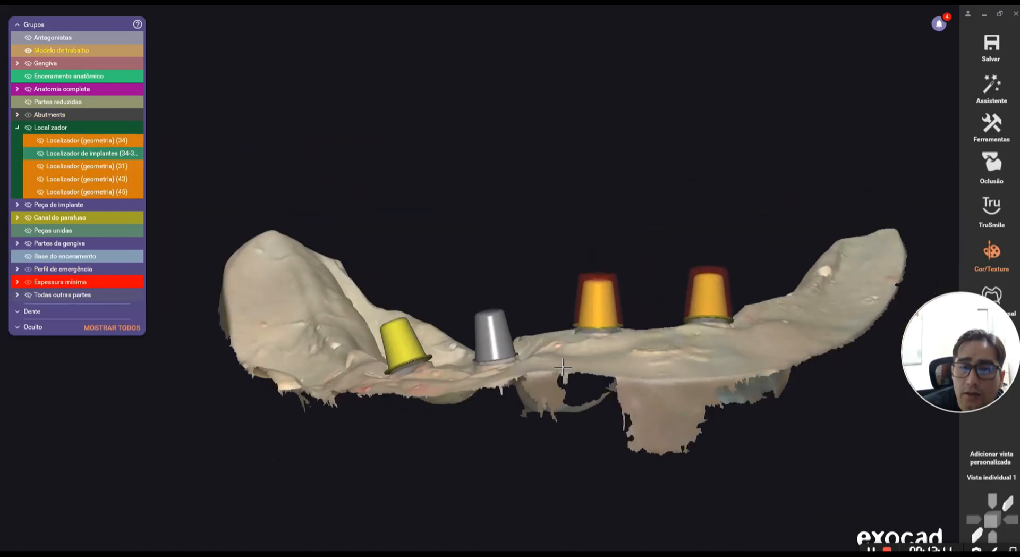
scroll(563, 364, down, 2)
- Return to the tooth 15 case, choose Universal Abutment in the Abutment Level library and review its available sizes
mouse_move(307, 553)
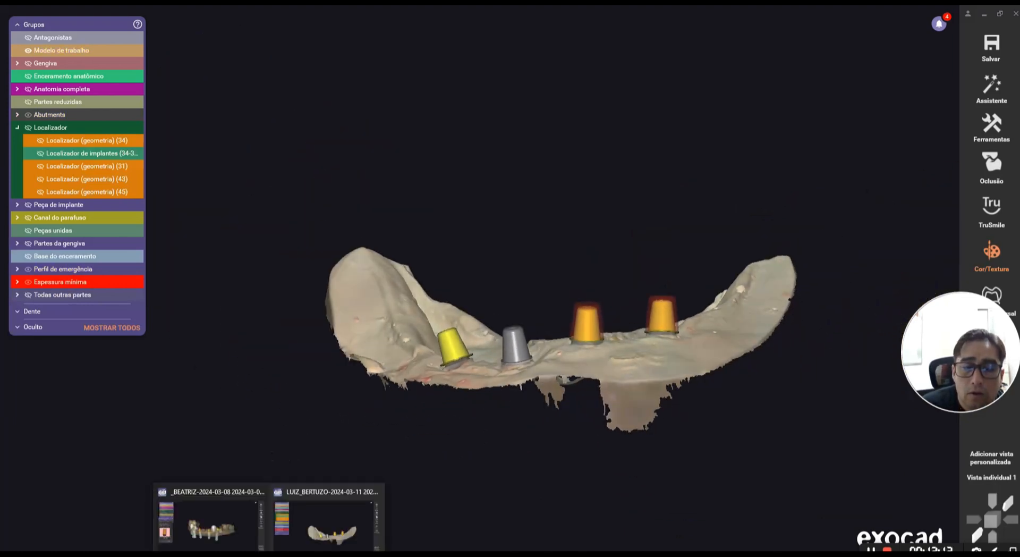
click(212, 520)
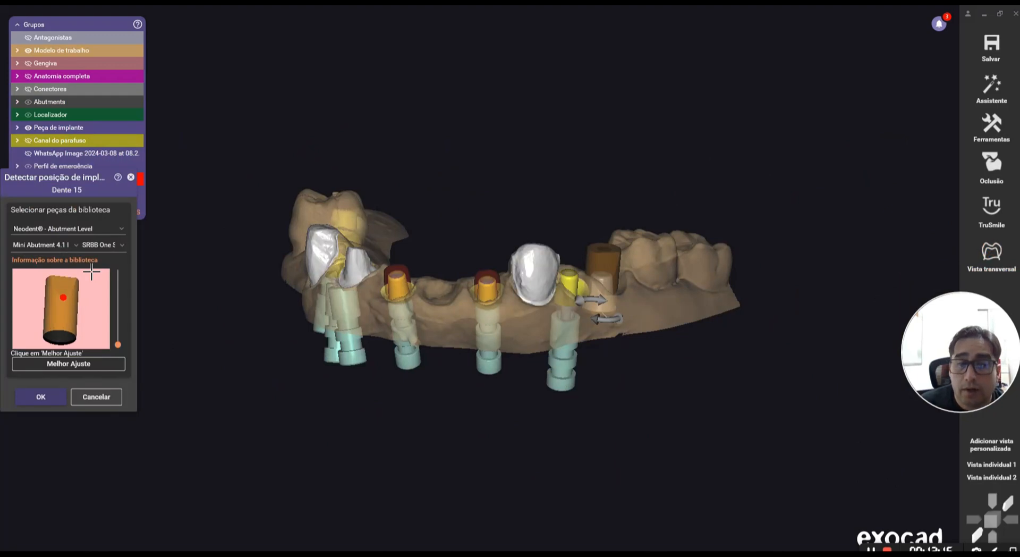
click(93, 229)
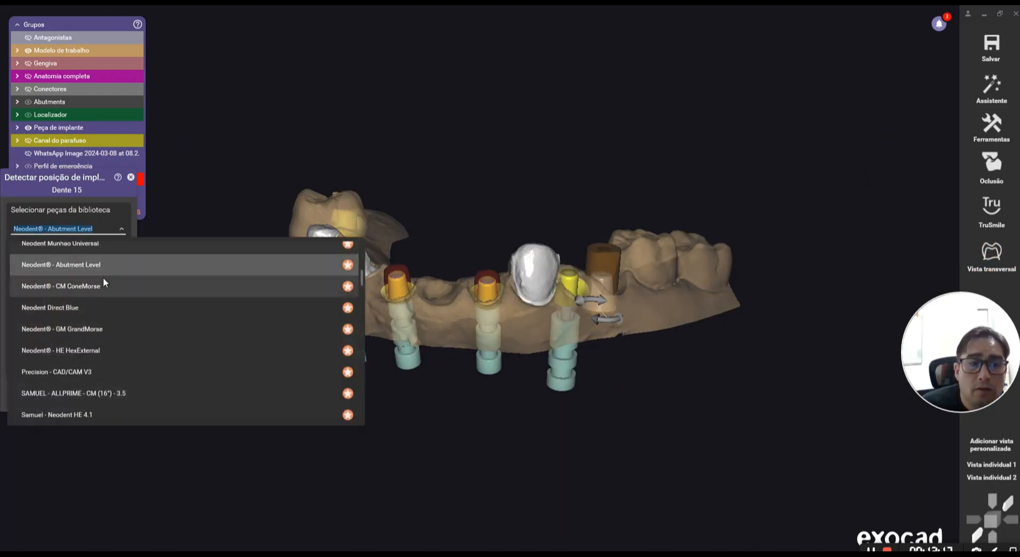
scroll(101, 287, up, 1)
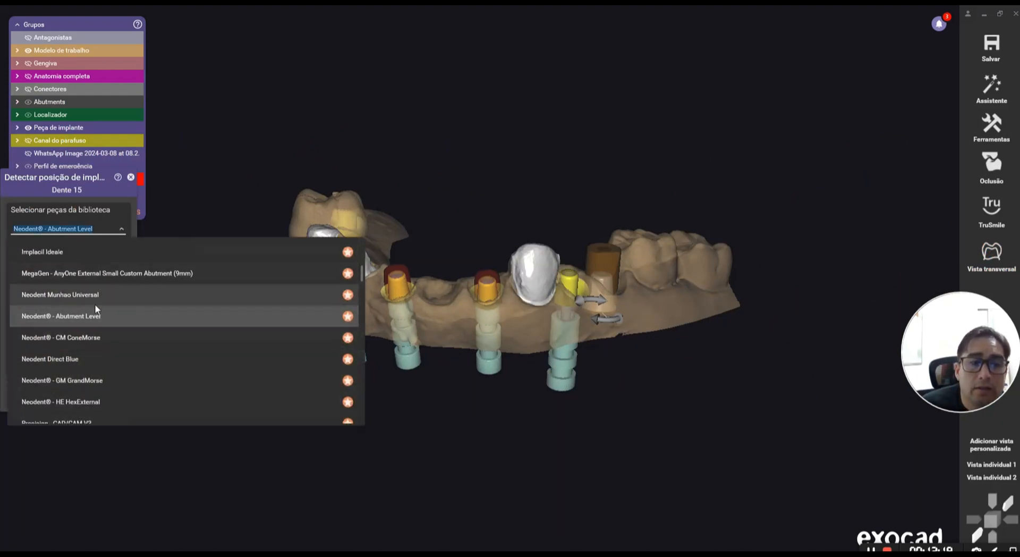
click(85, 314)
click(46, 245)
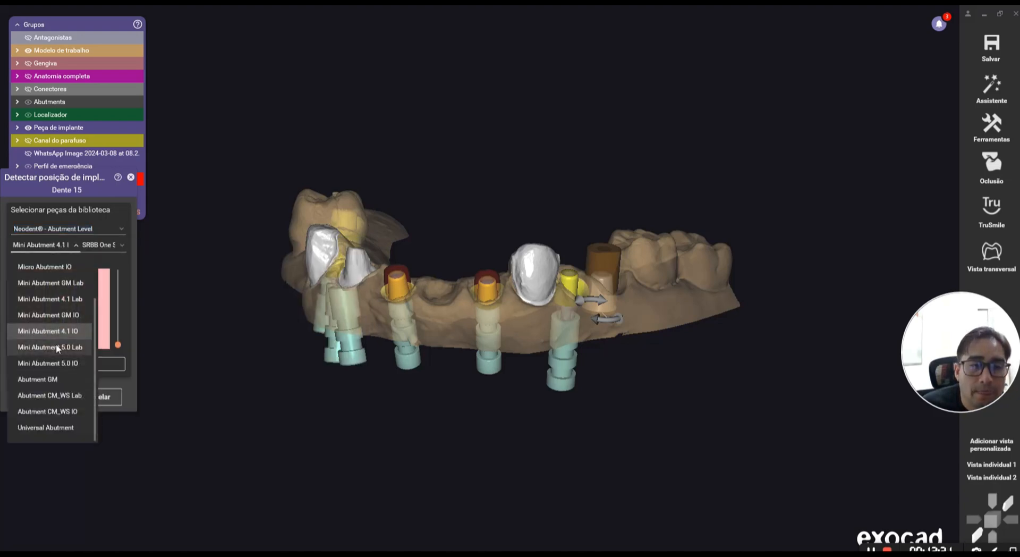
click(47, 428)
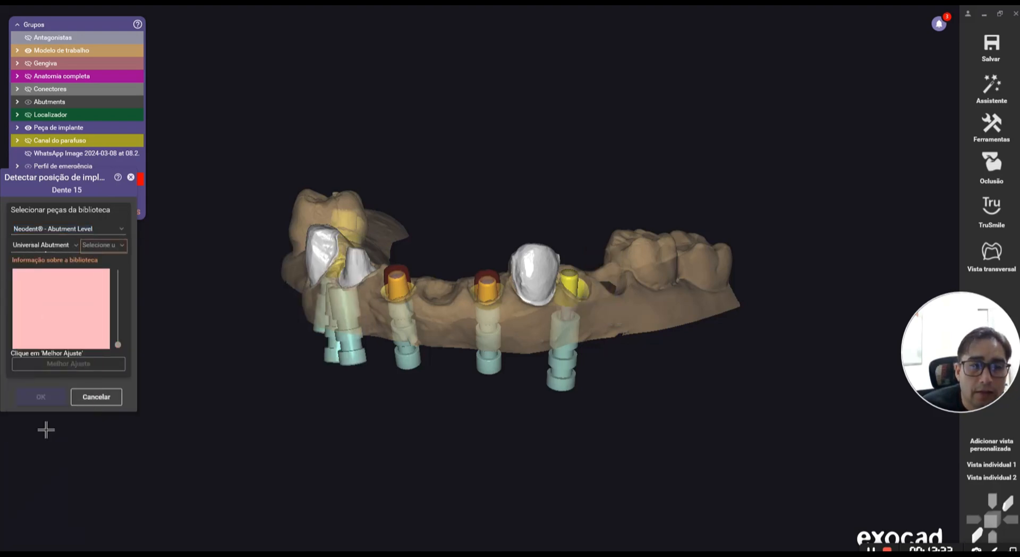
click(111, 246)
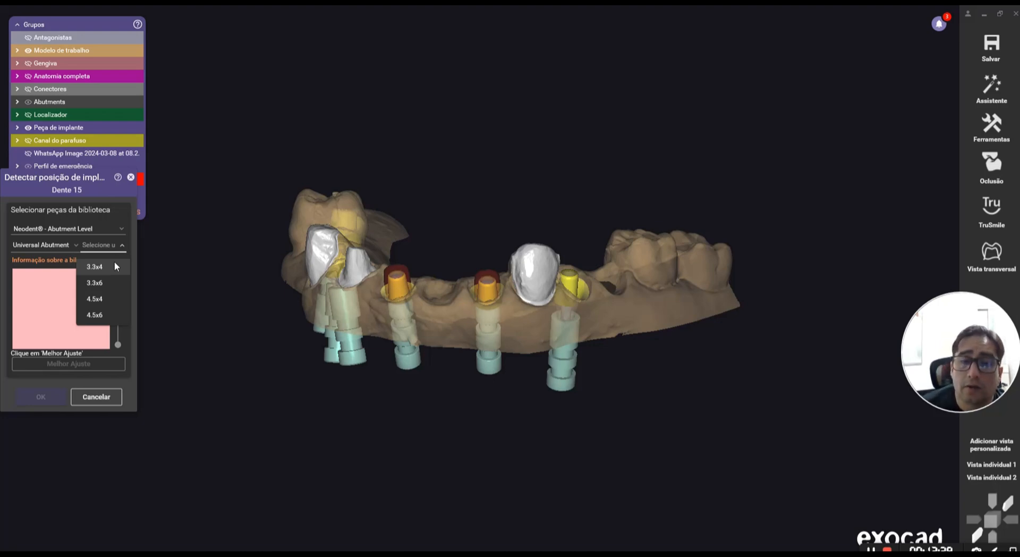
click(341, 437)
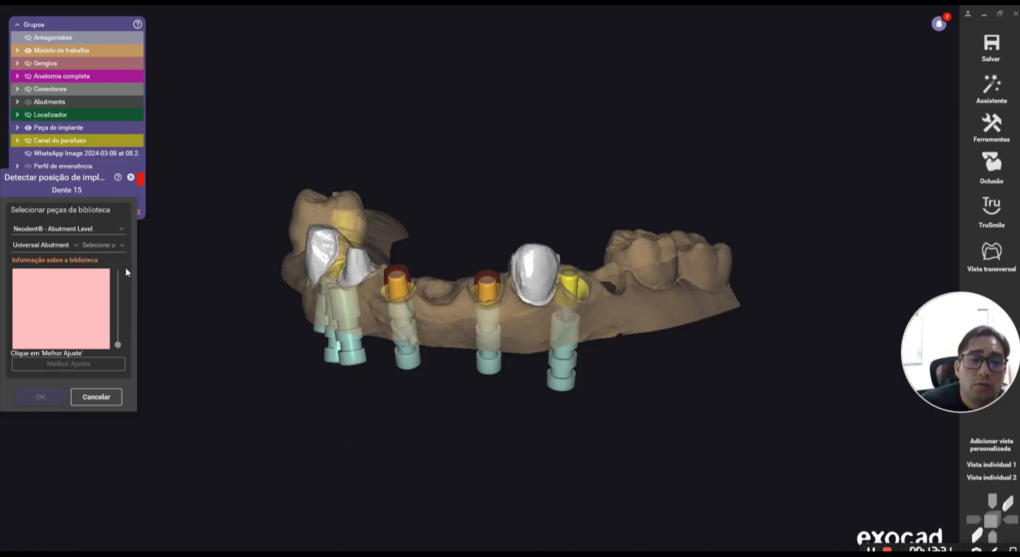
- Choose HE 4.1 Titanium Base IO in the Neodent HE HexExternal library, review its sizes and cancel the implant position detection
click(113, 230)
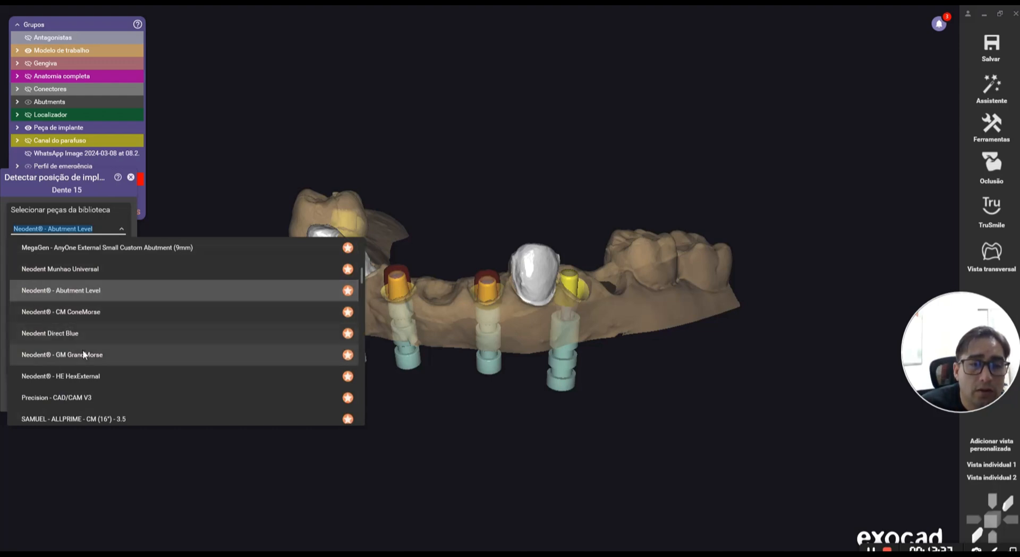
click(96, 380)
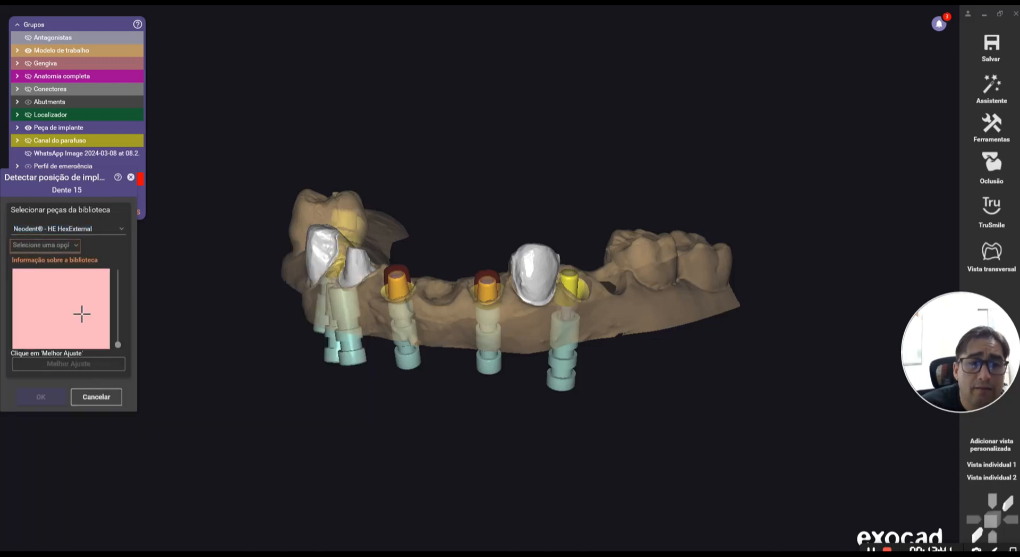
click(66, 244)
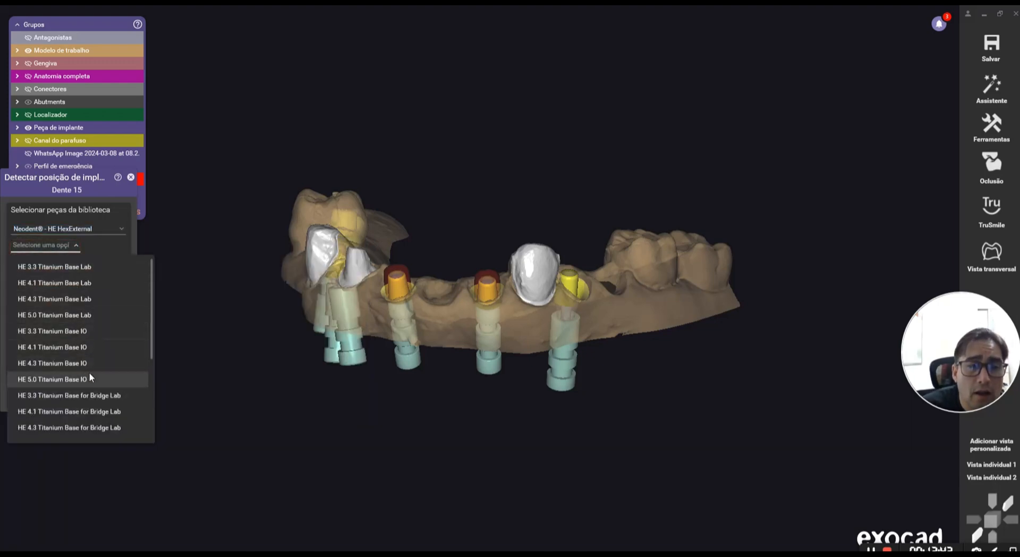
click(58, 349)
click(107, 246)
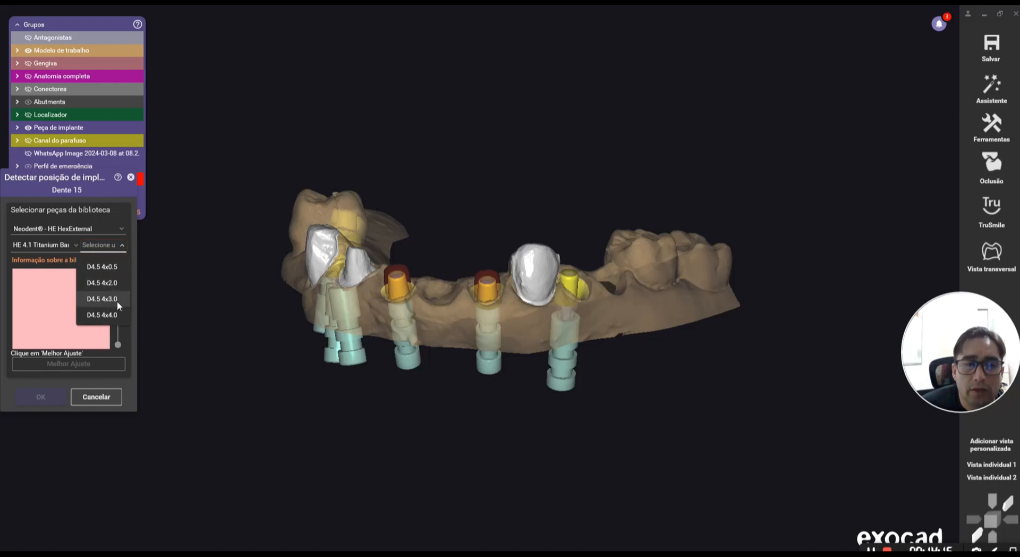
click(331, 421)
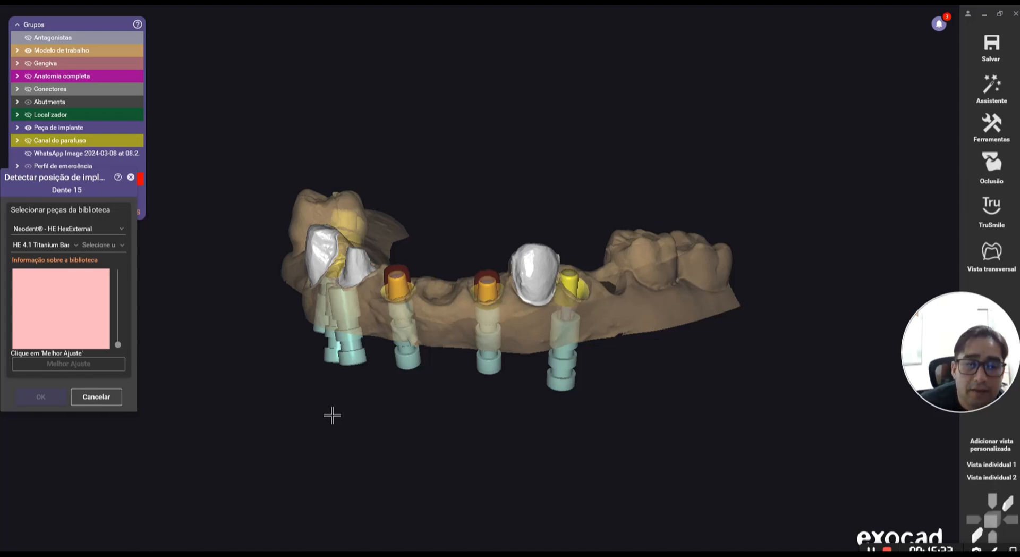
click(81, 397)
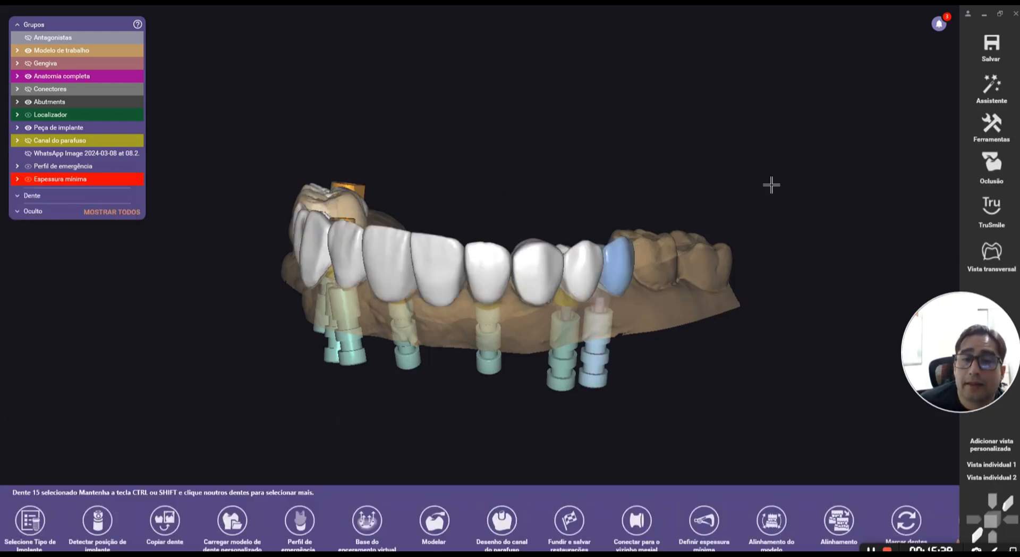
- Leave the tooth 15 case, show the joined prosthesis again on the lower working model and examine its fit over the bases
click(1015, 13)
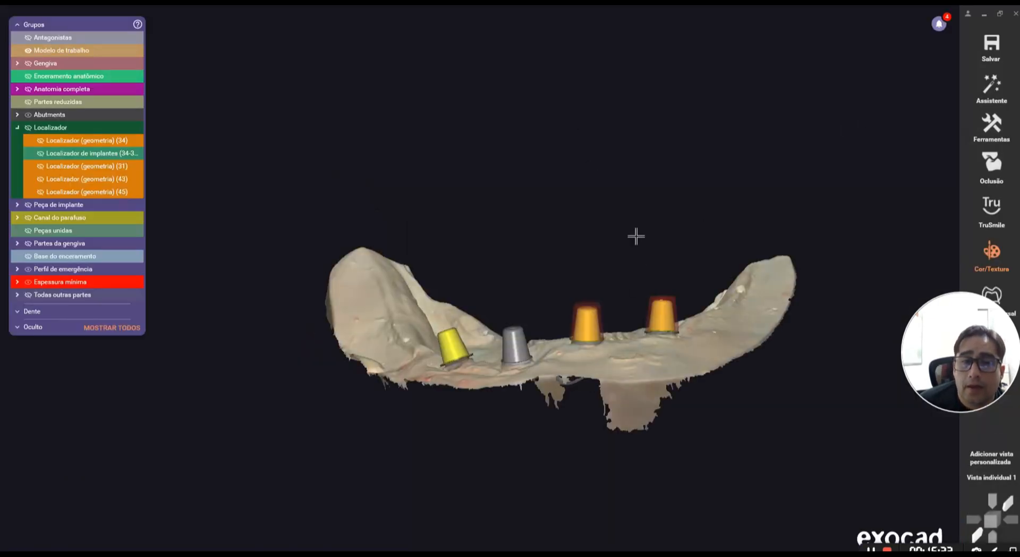
key(ctrl+z)
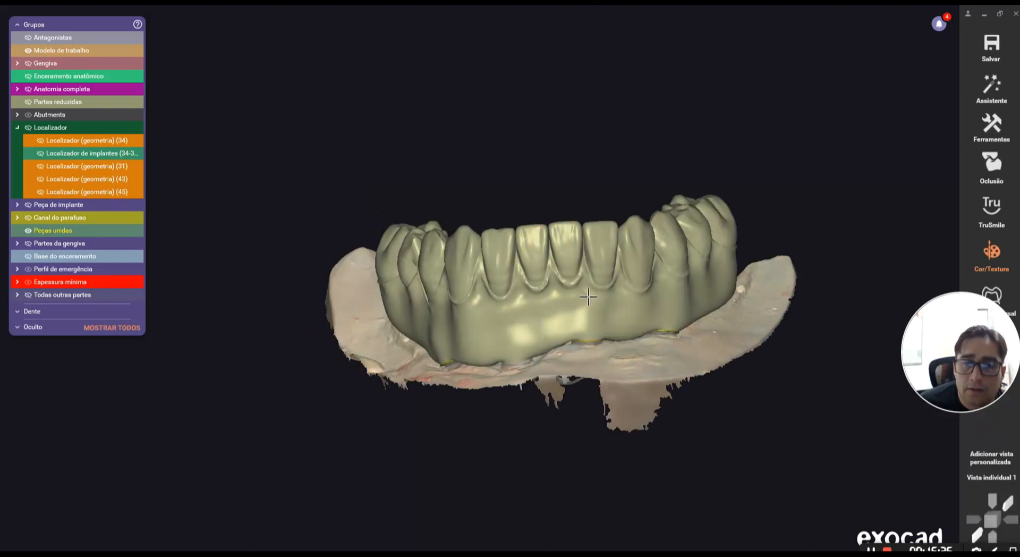
right_drag(588, 297, 531, 307)
scroll(587, 296, up, 3)
scroll(584, 297, up, 3)
scroll(576, 298, down, 2)
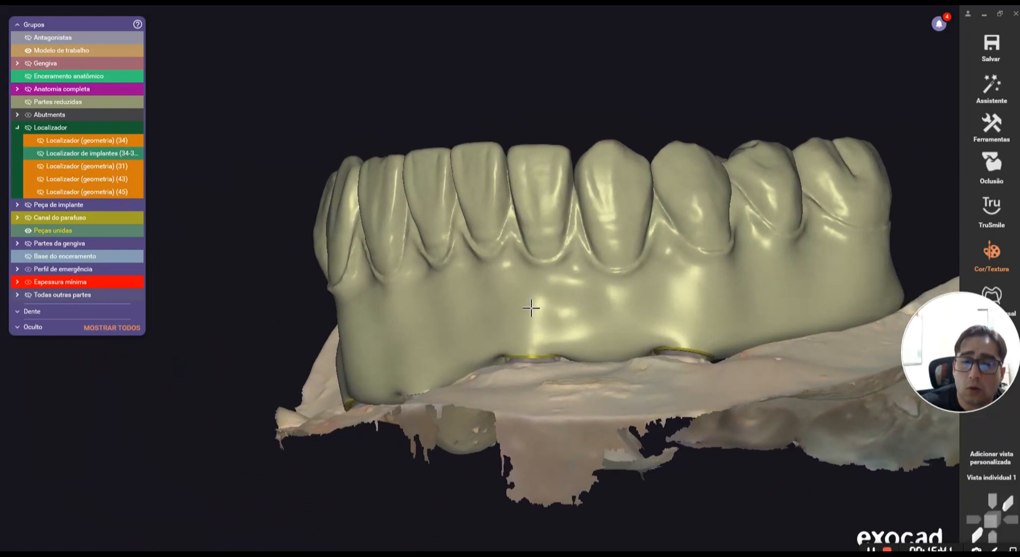